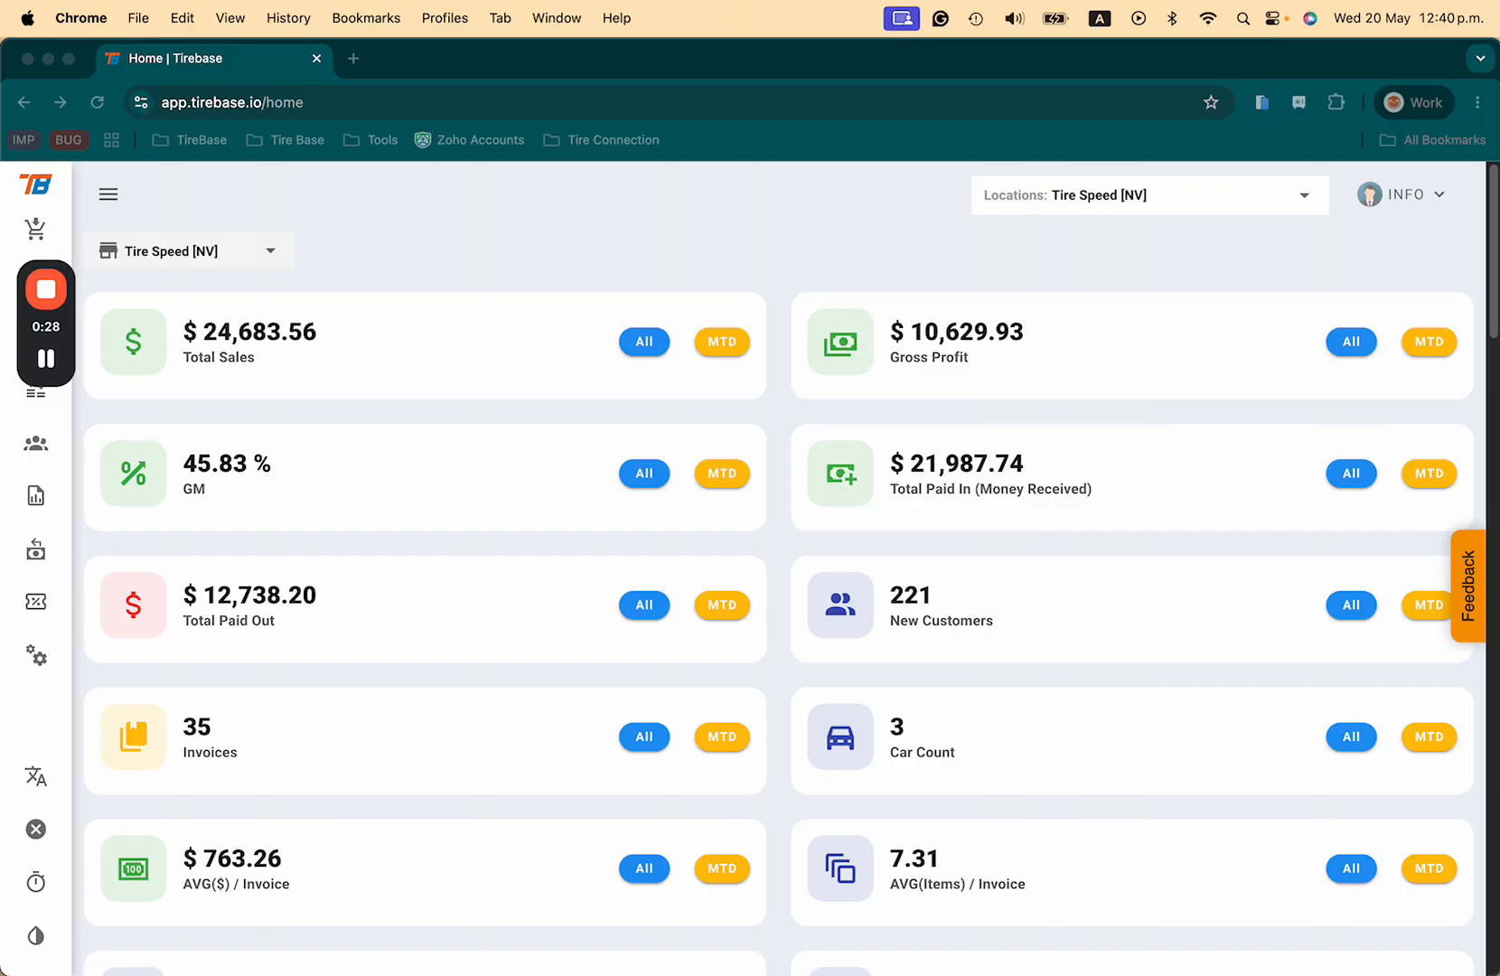
Step: Start a new customer record from the Customers list
left_click_drag(79, 354, 1469, 292)
left_click(36, 443)
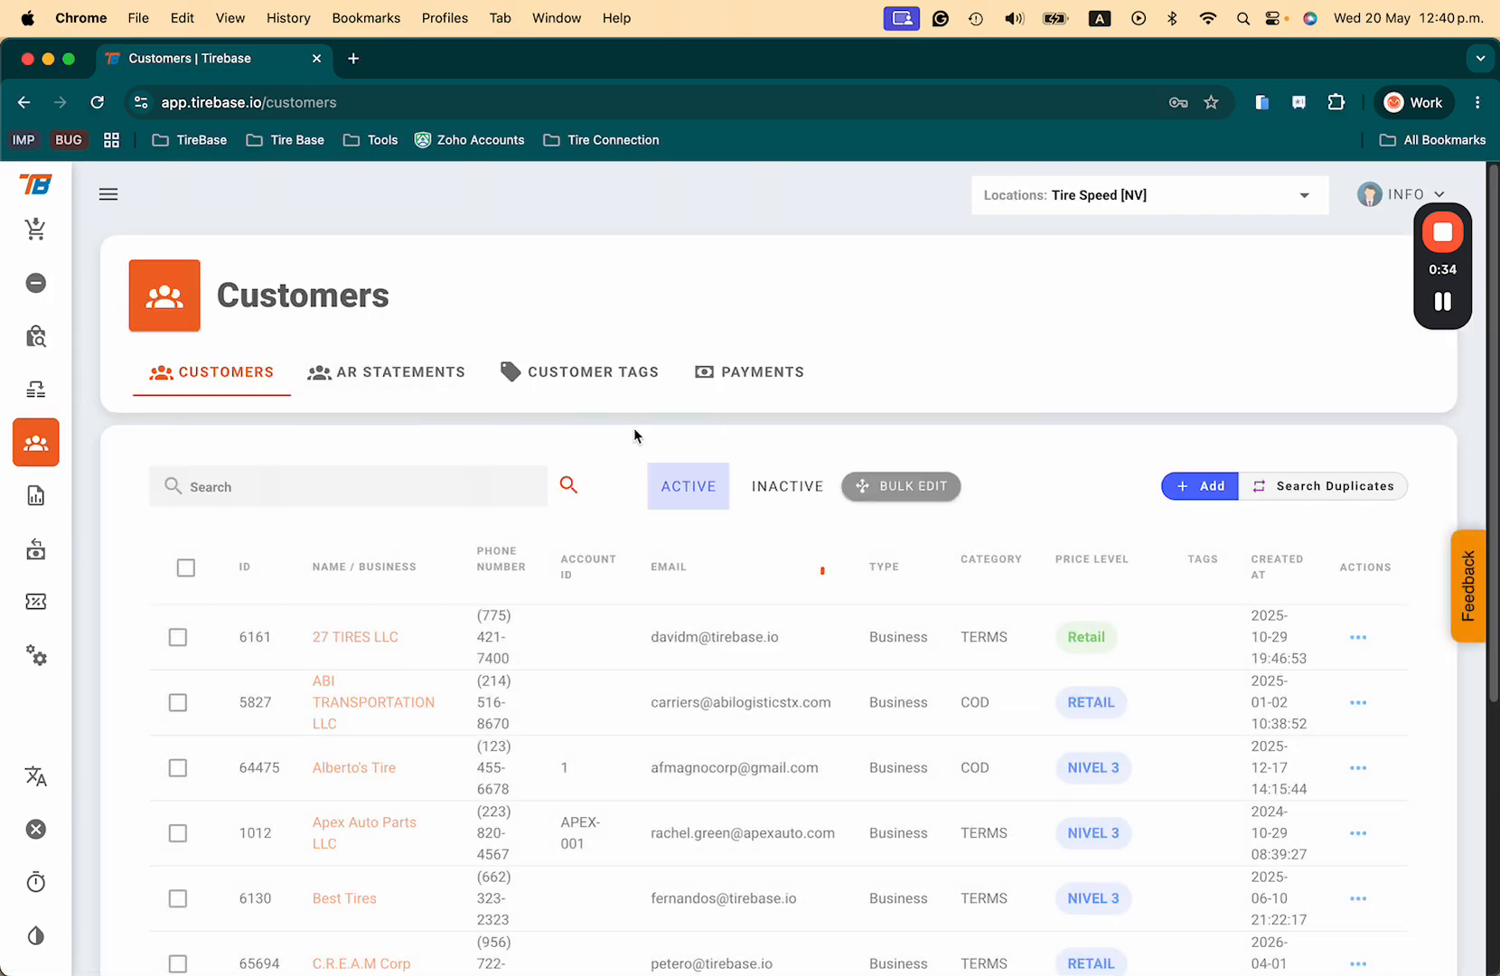
left_click(1200, 486)
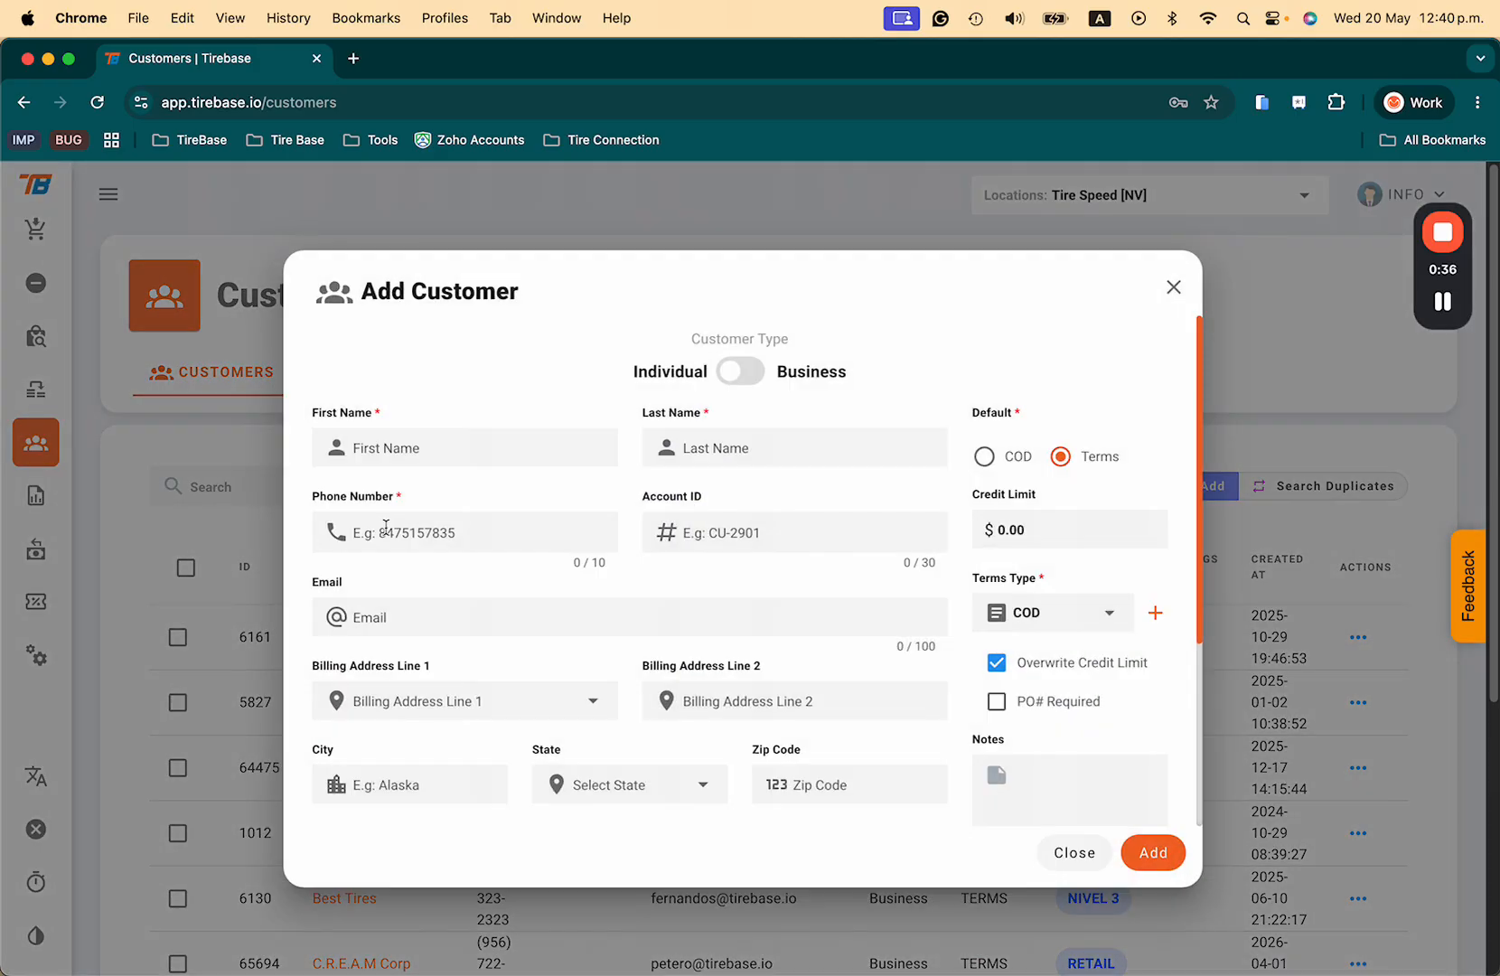
Step: Enter the customer's first and last name, phone and e-mail, with COD as default payment
left_click(435, 447)
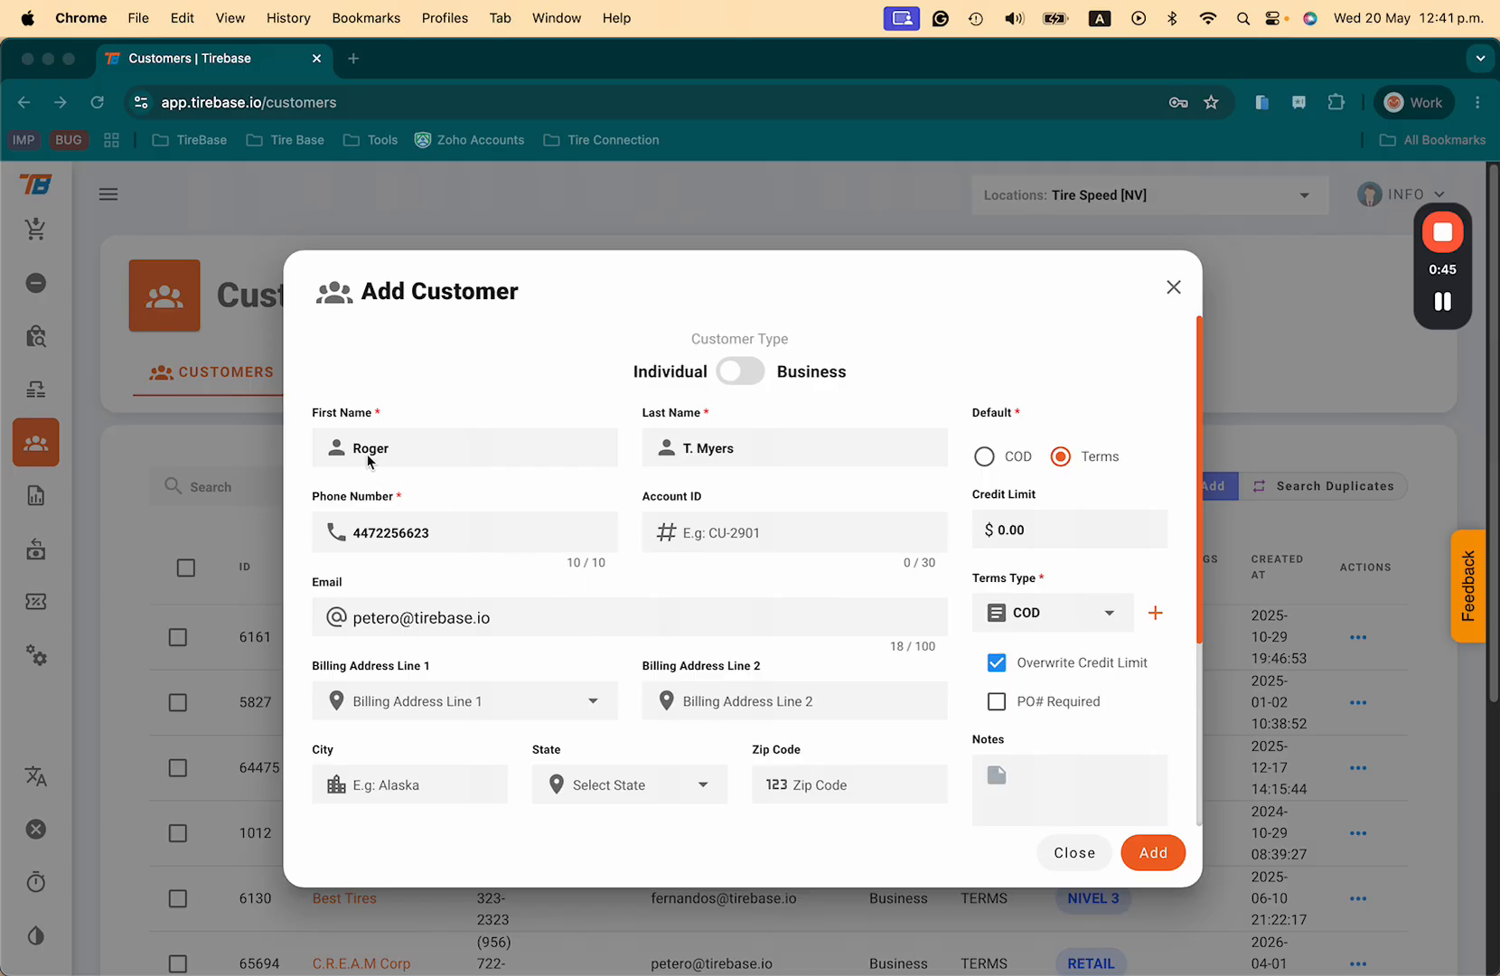
scroll(664, 633, "down", 2)
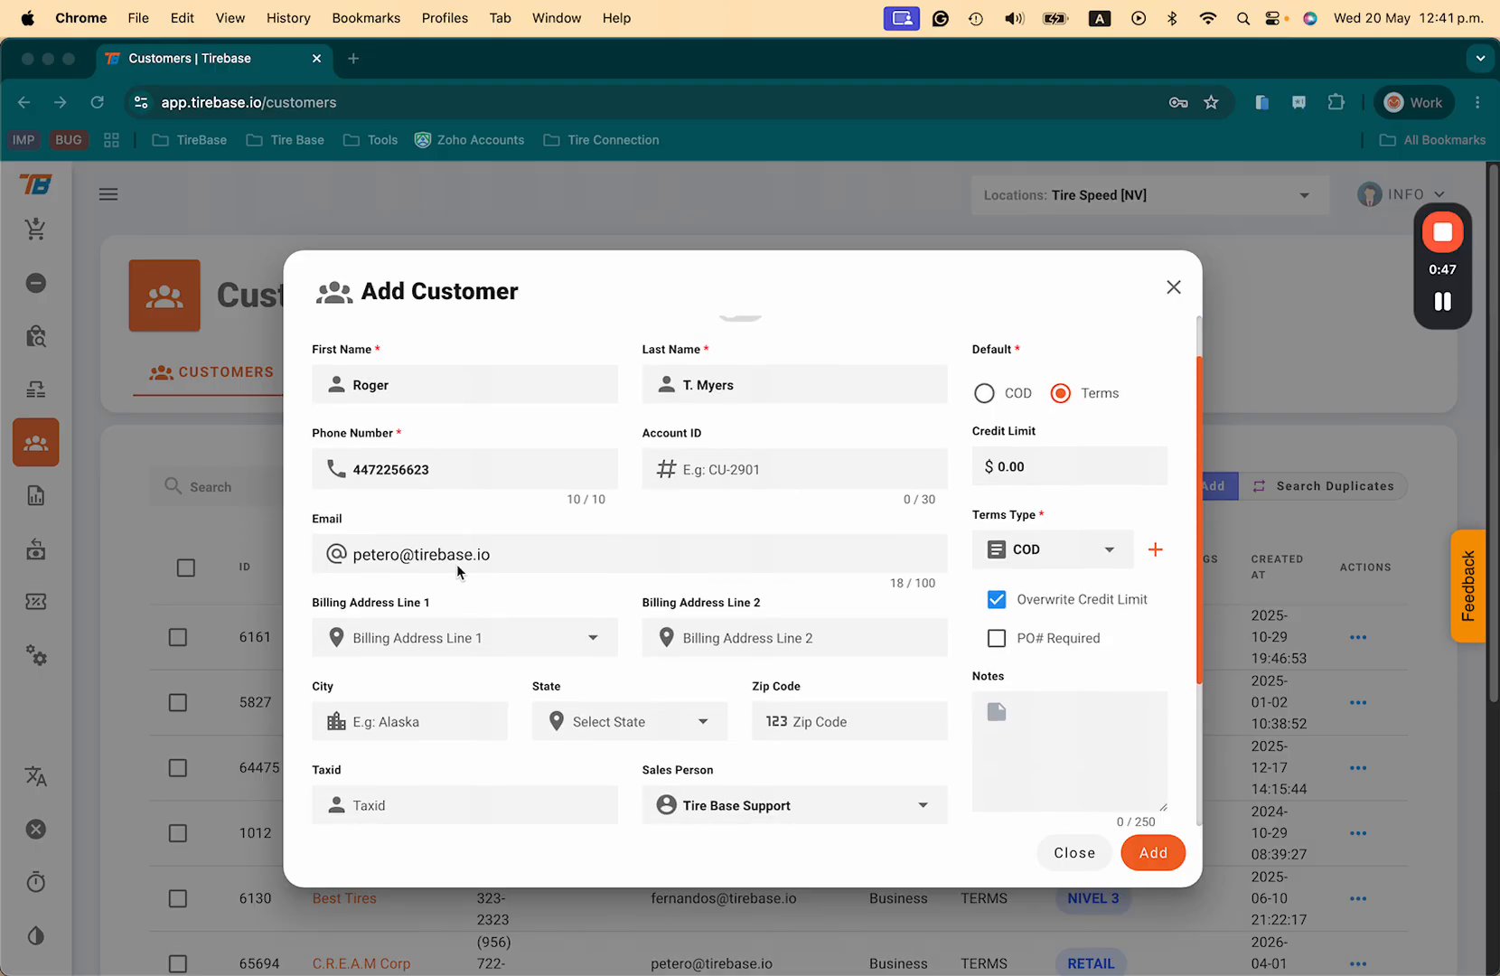
scroll(664, 624, "down", 5)
scroll(669, 669, "up", 1)
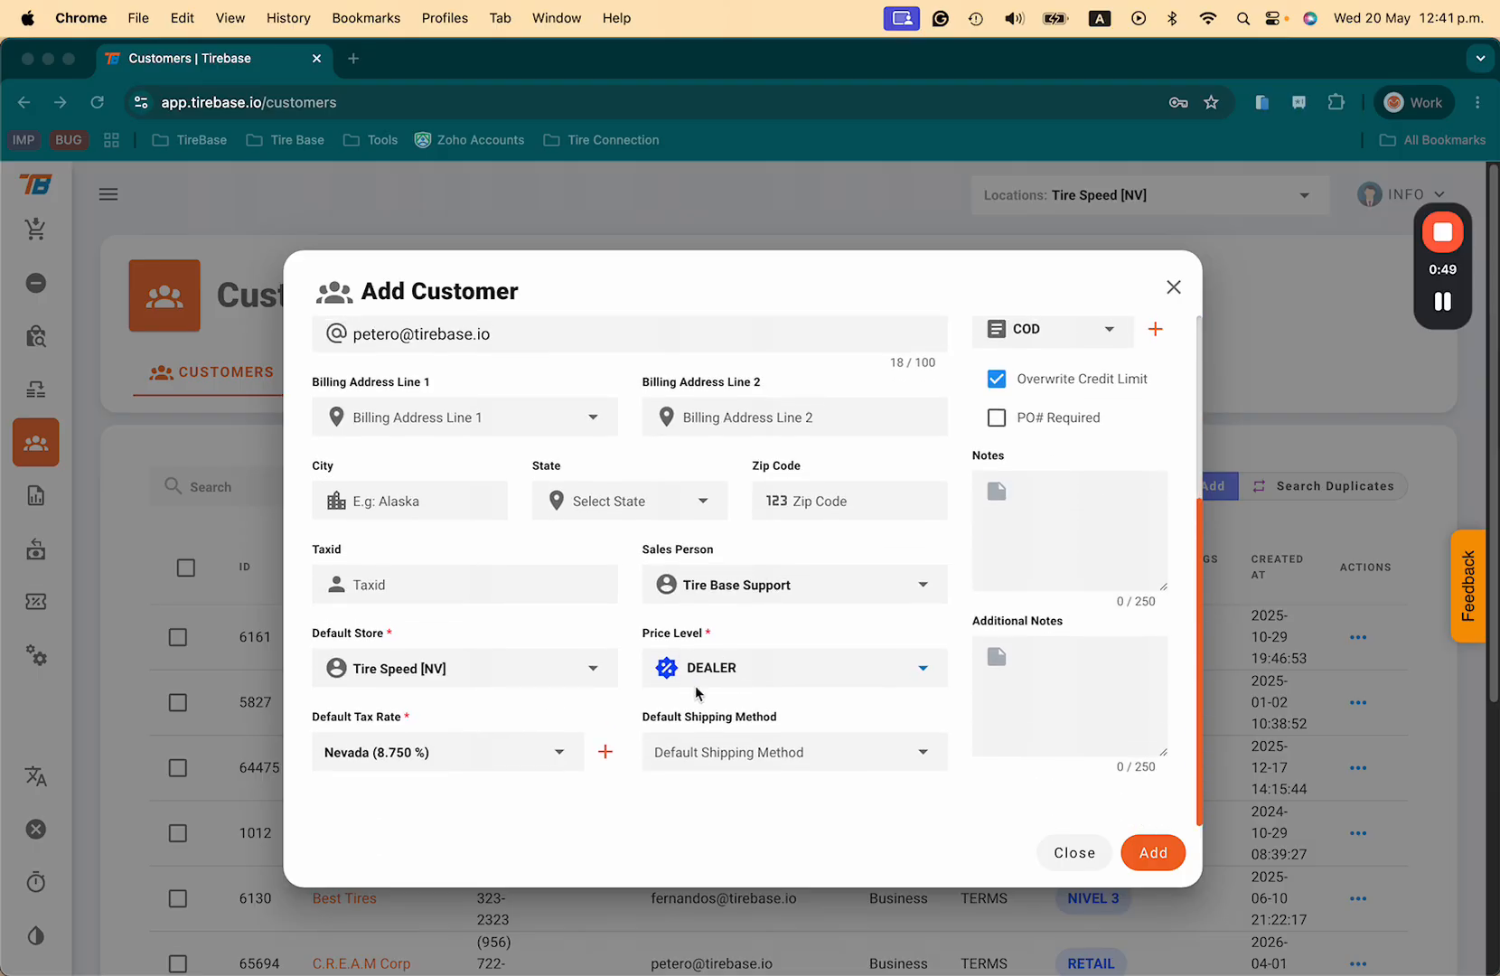
scroll(732, 678, "up", 6)
scroll(739, 673, "up", 1)
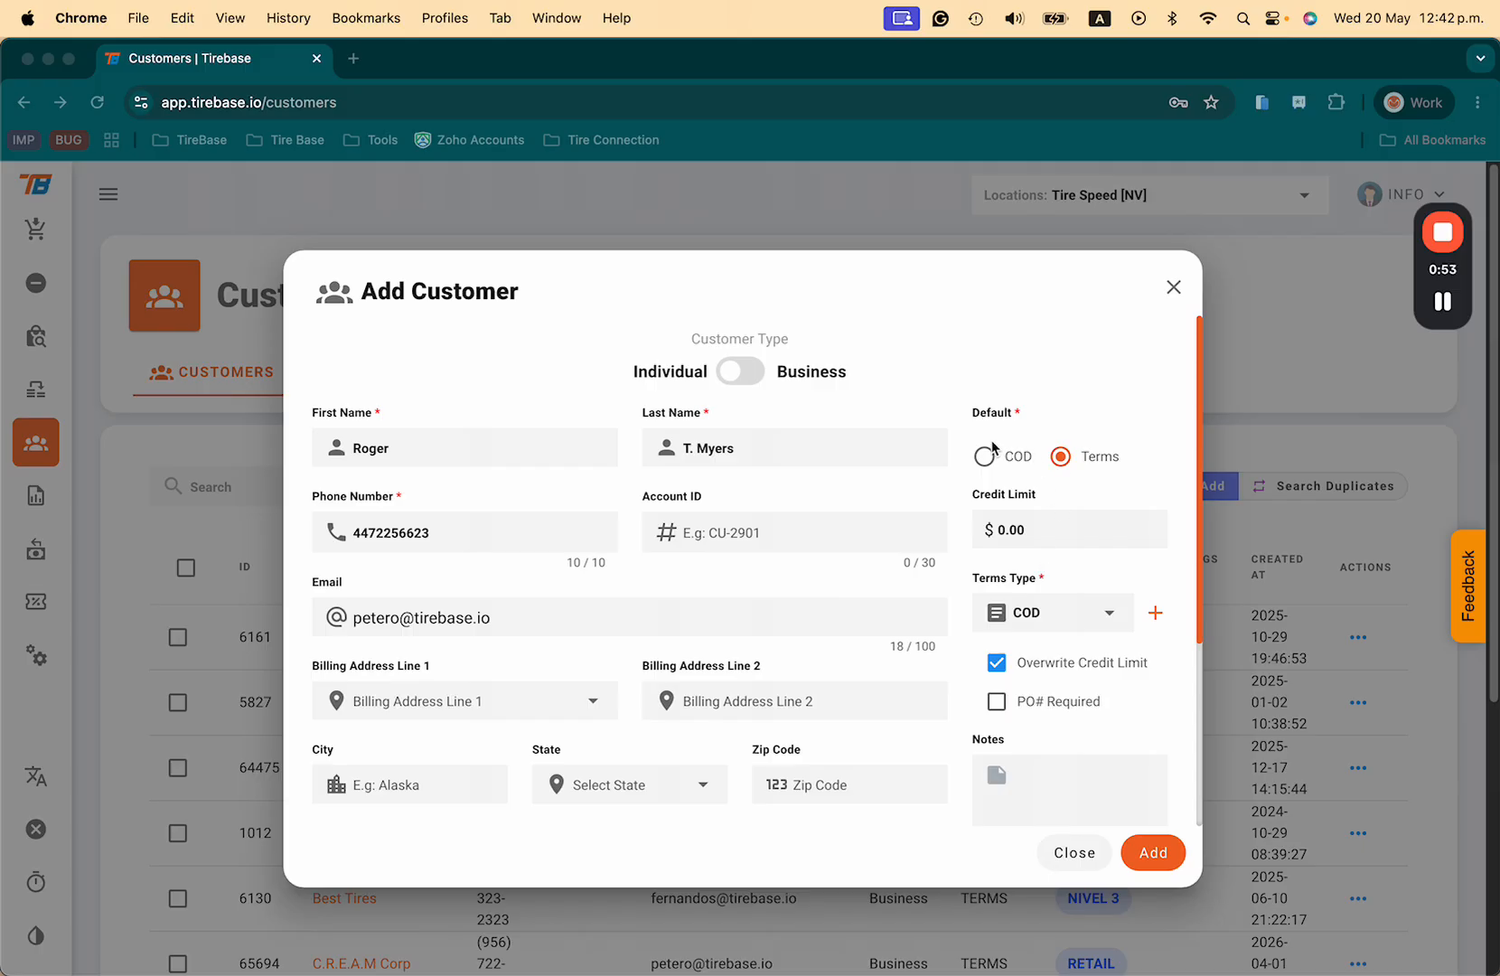
left_click(987, 456)
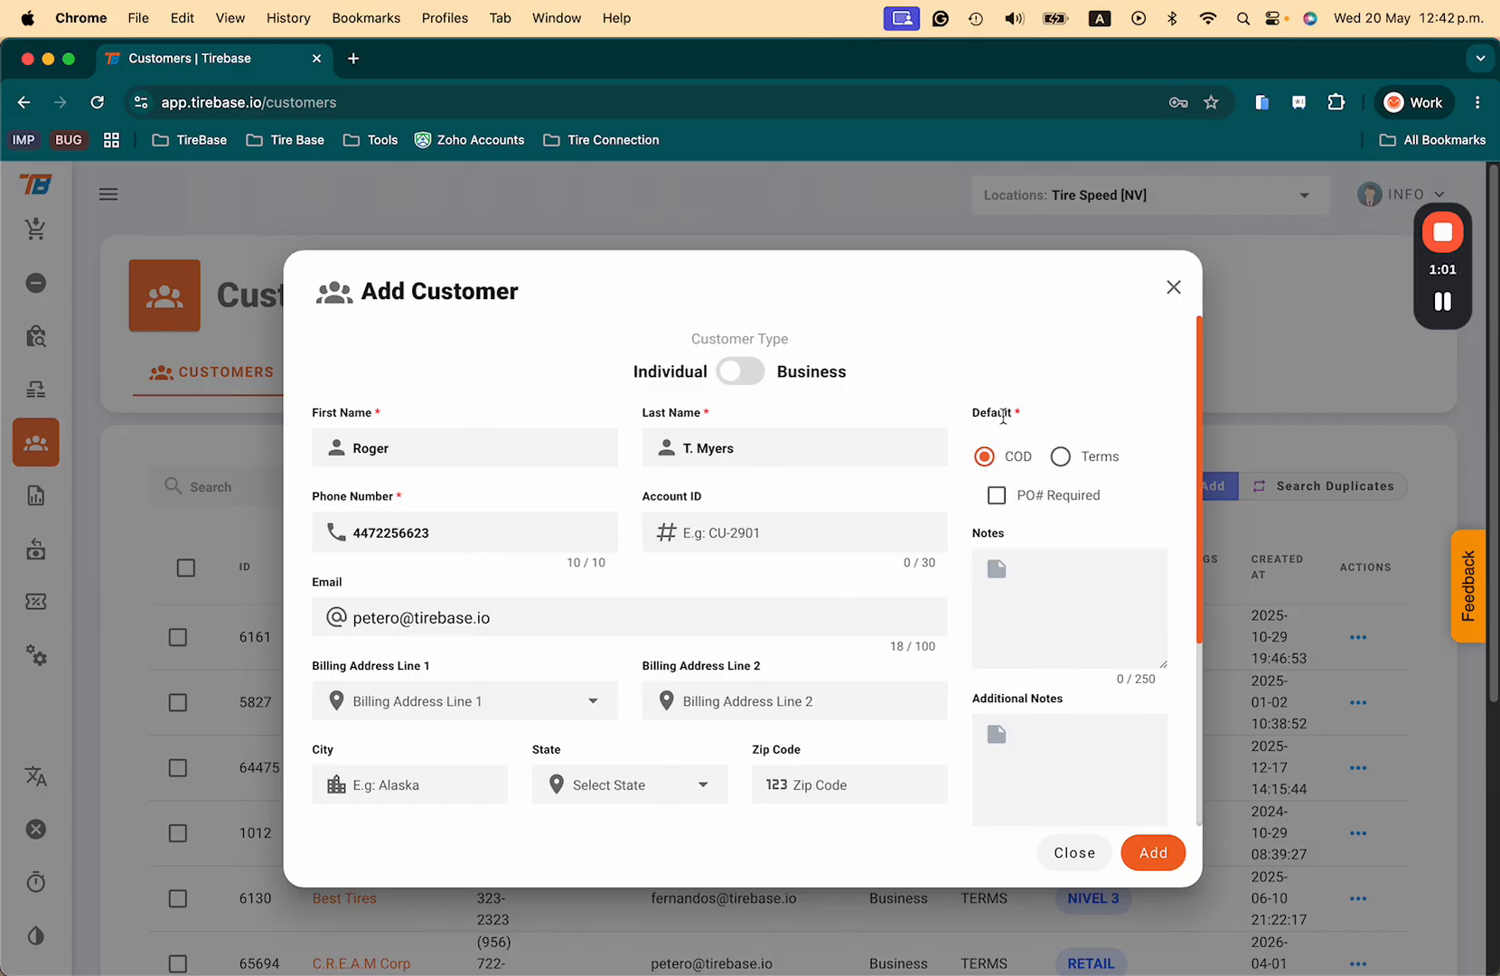
Step: Switch the customer to Terms billing with a 25000 credit limit and NET 30th, then bring up the new-terms form
left_click(1063, 458)
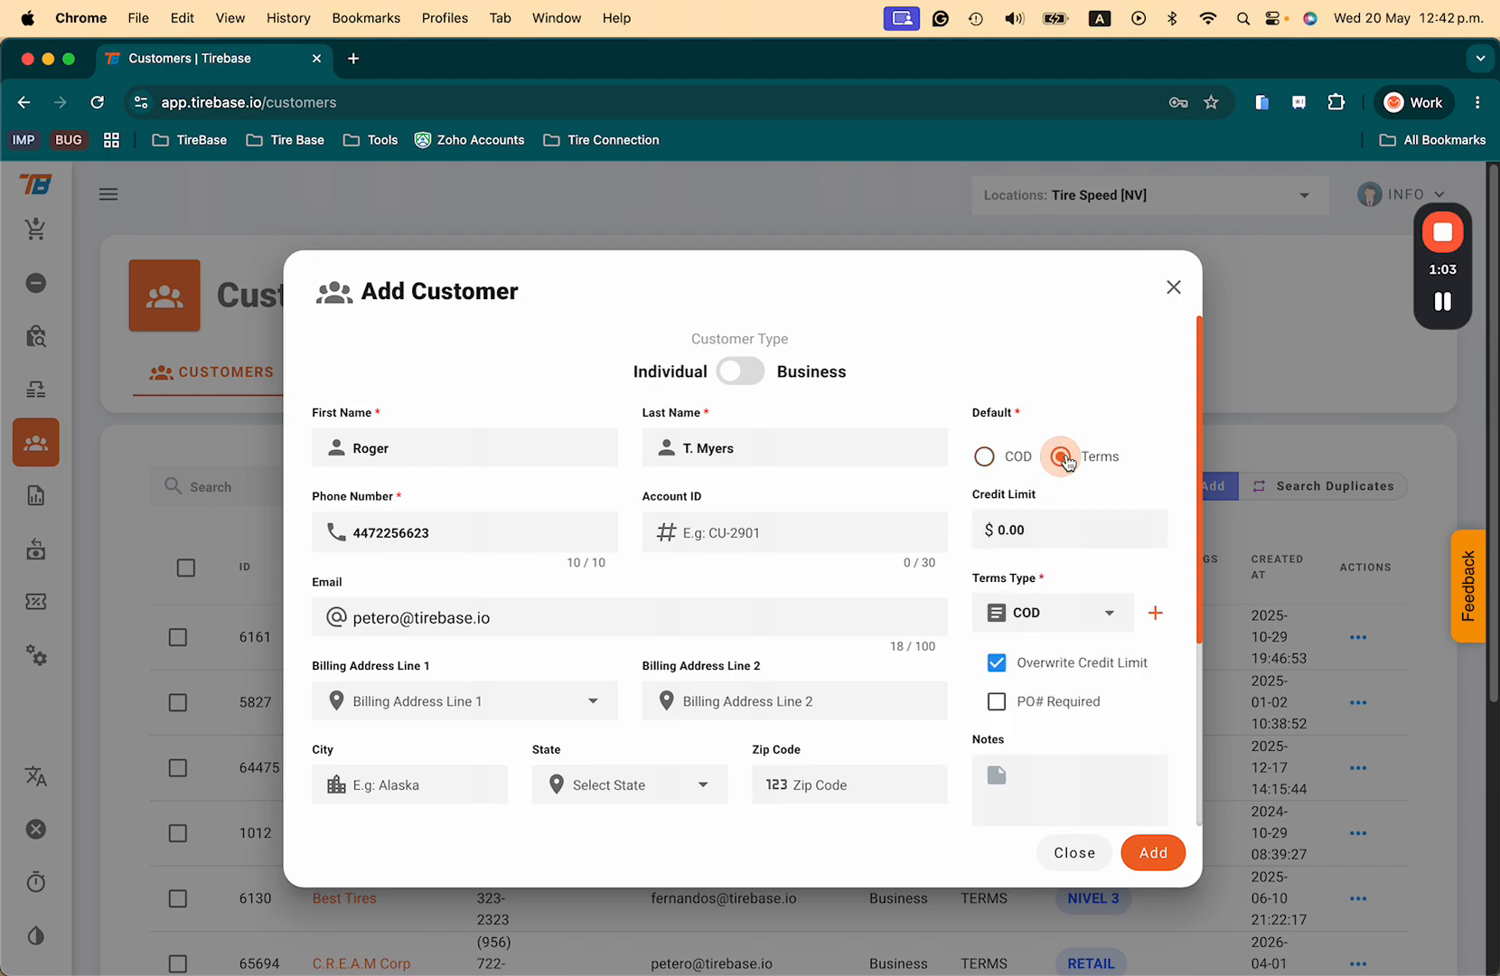
left_click(1055, 526)
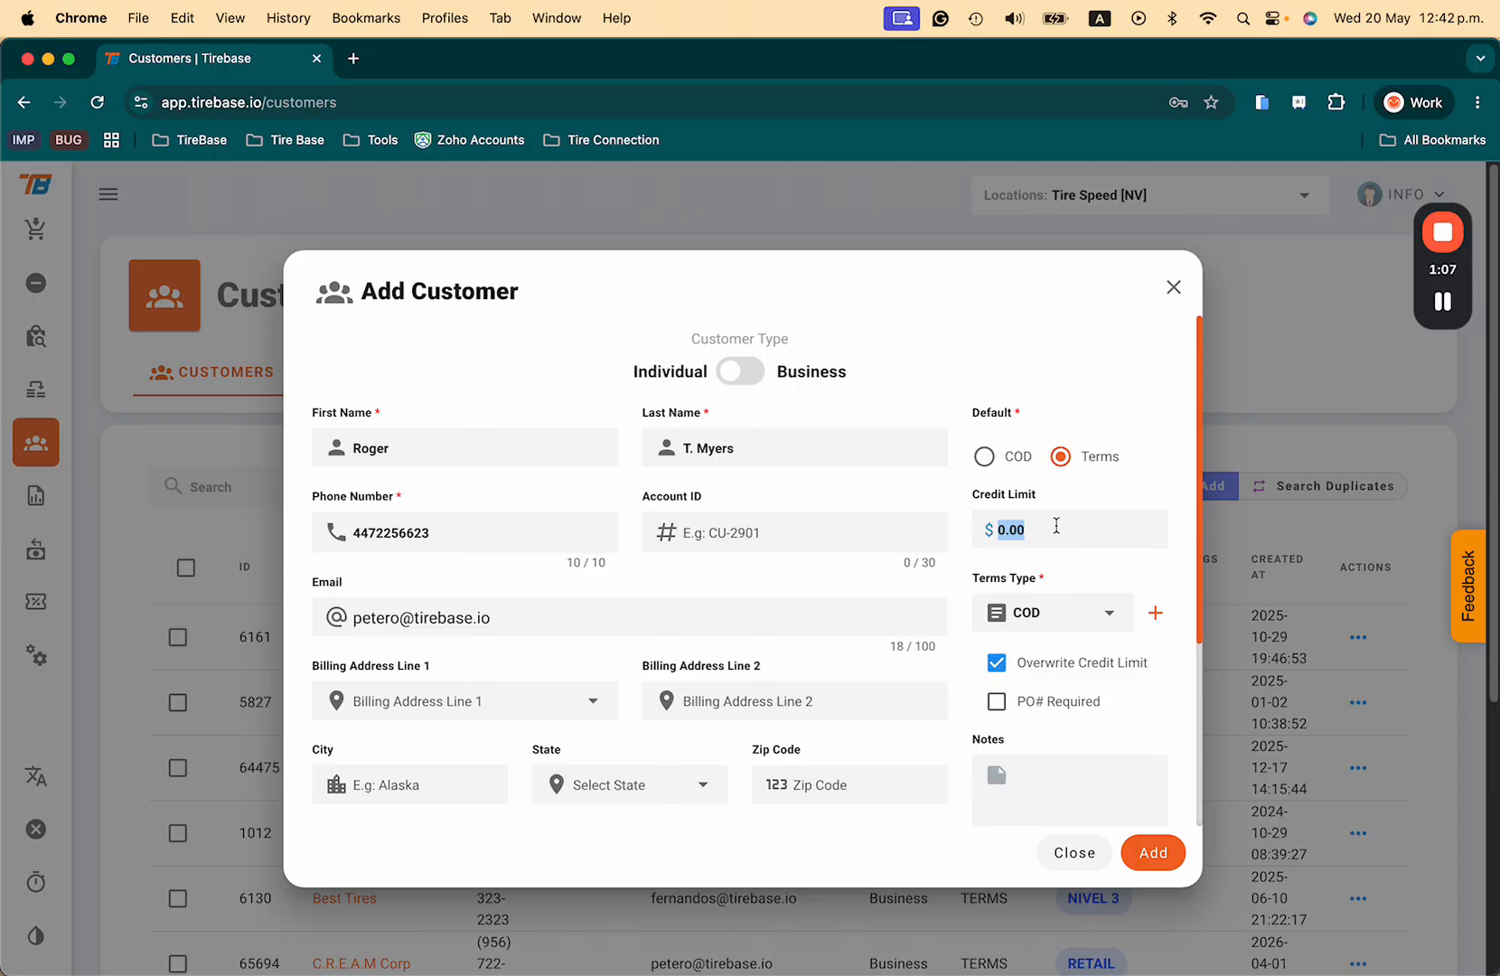
type("25000")
left_click(1102, 620)
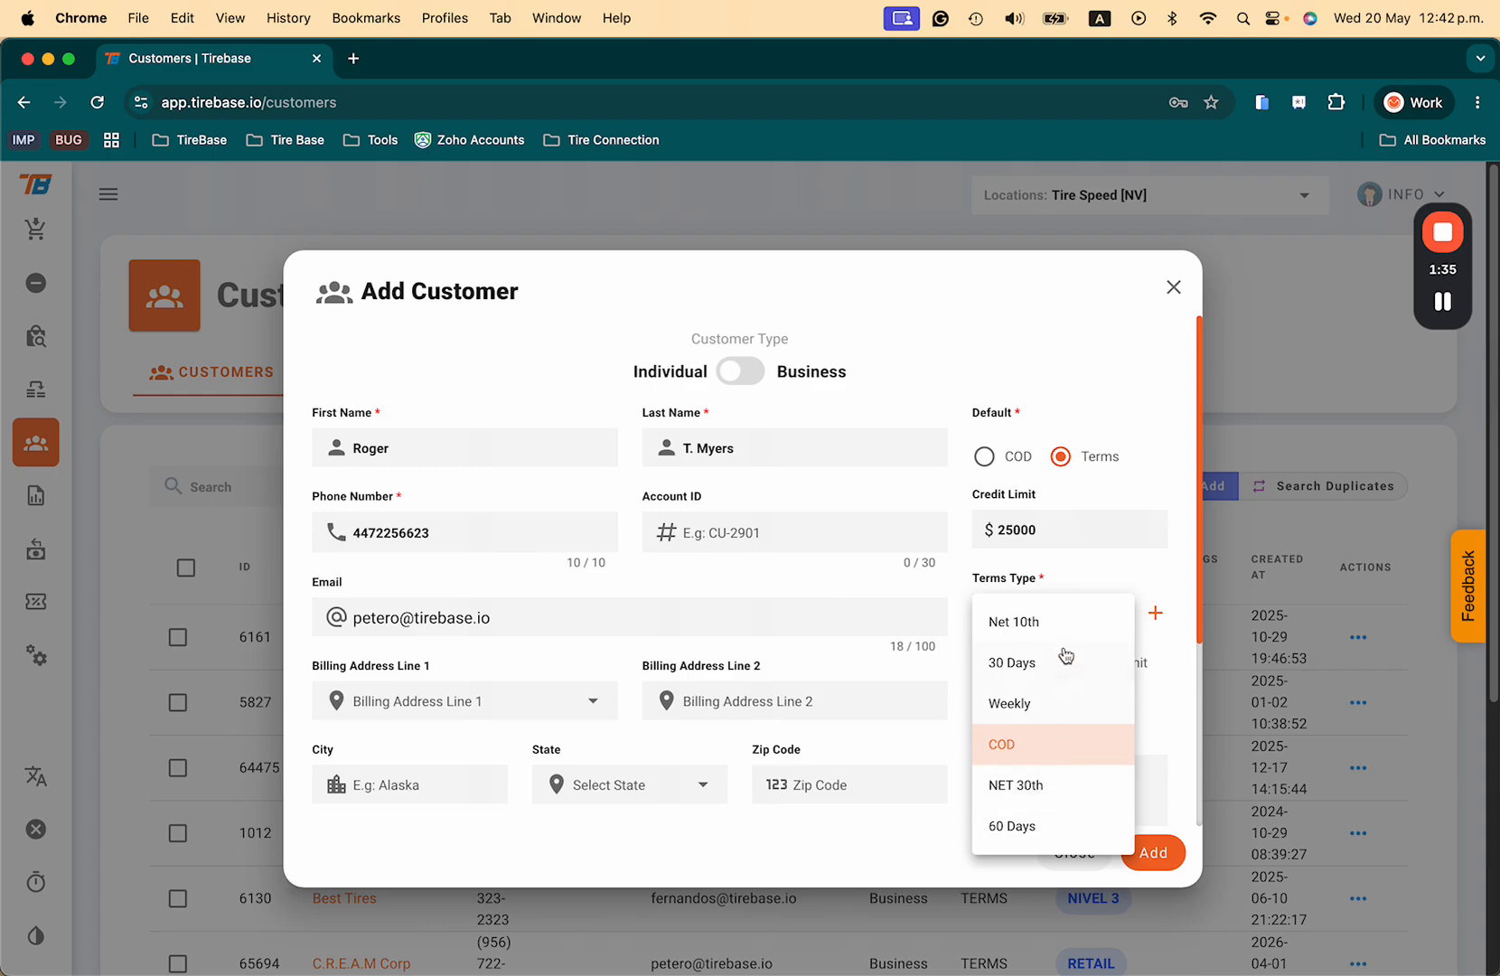
left_click(1063, 787)
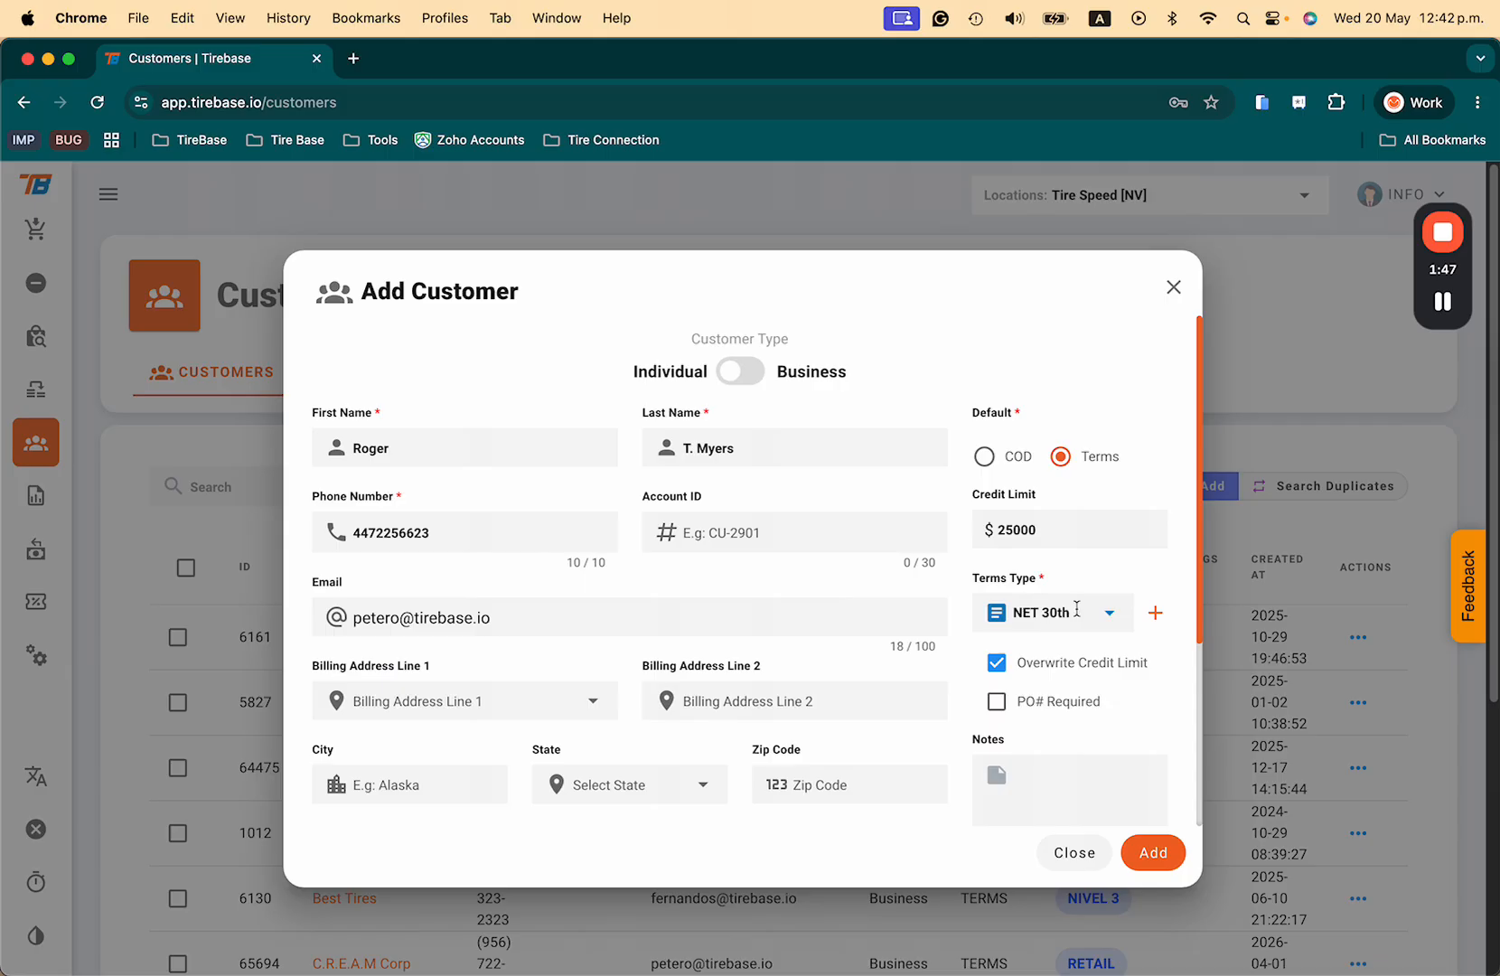
left_click(1155, 615)
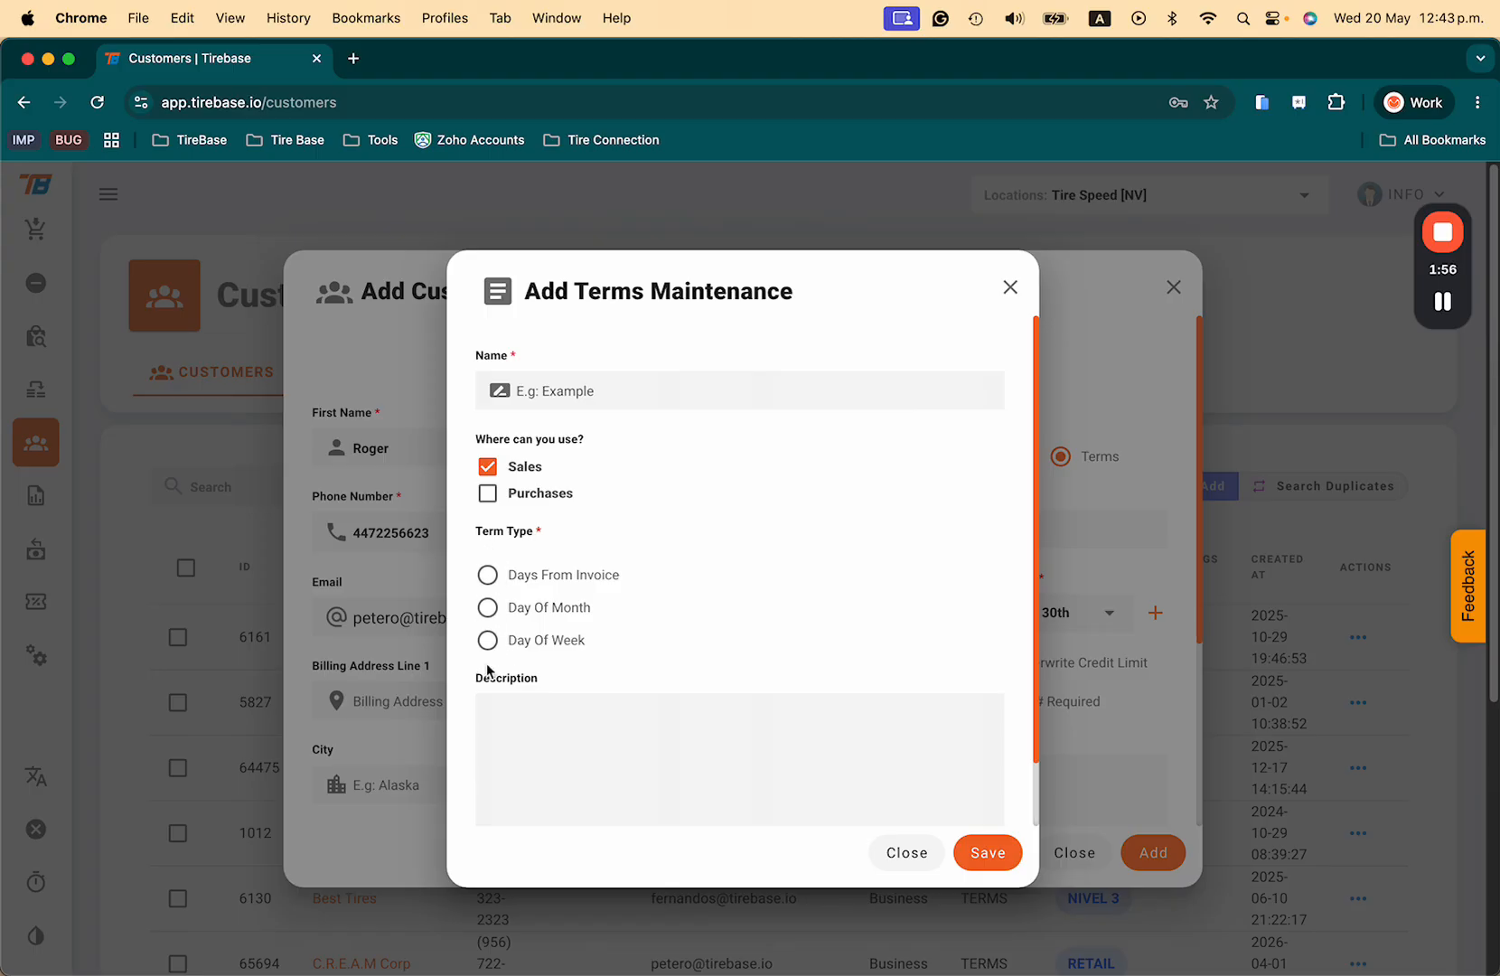
Step: Try the days-from-invoice, day-of-month and day-of-week term types, then close the form unsaved
left_click(487, 575)
left_click(488, 608)
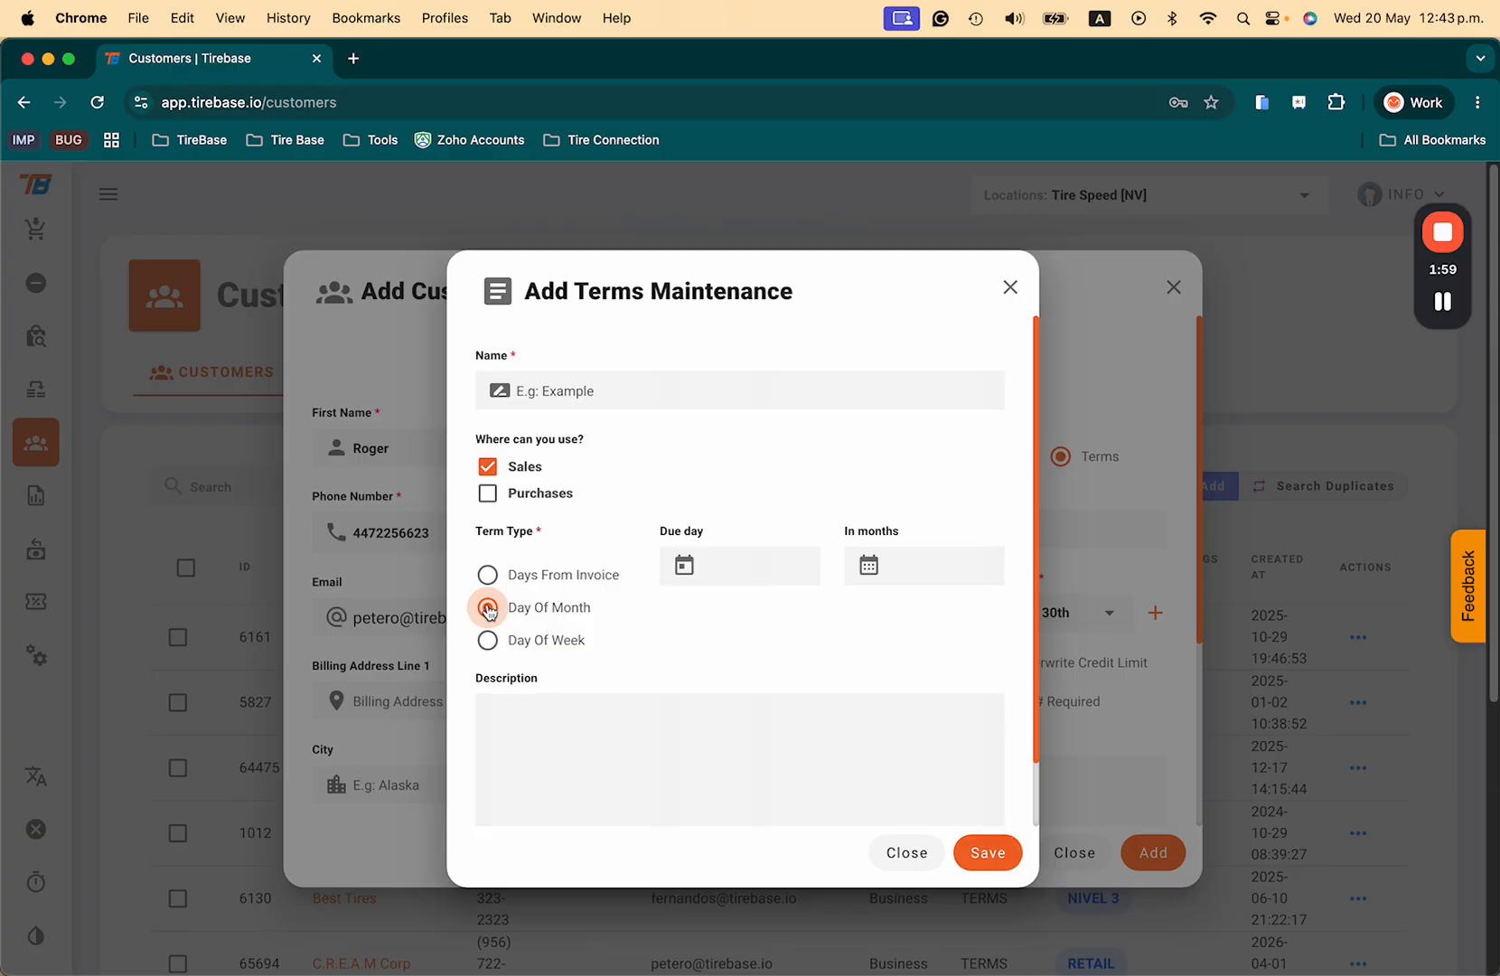
left_click(489, 639)
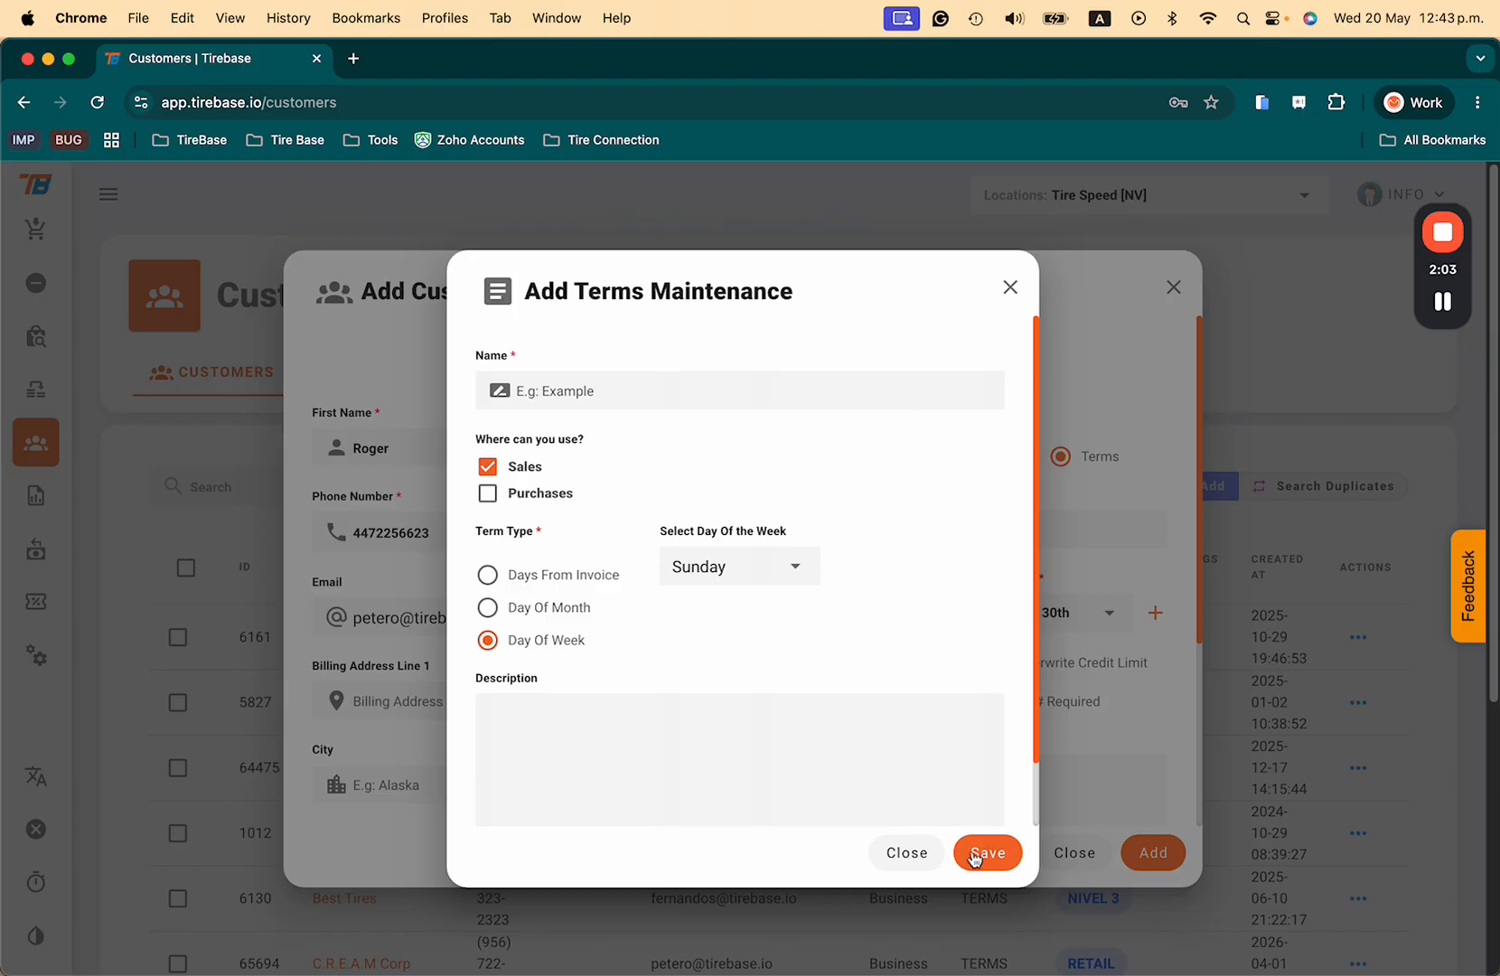
left_click(907, 852)
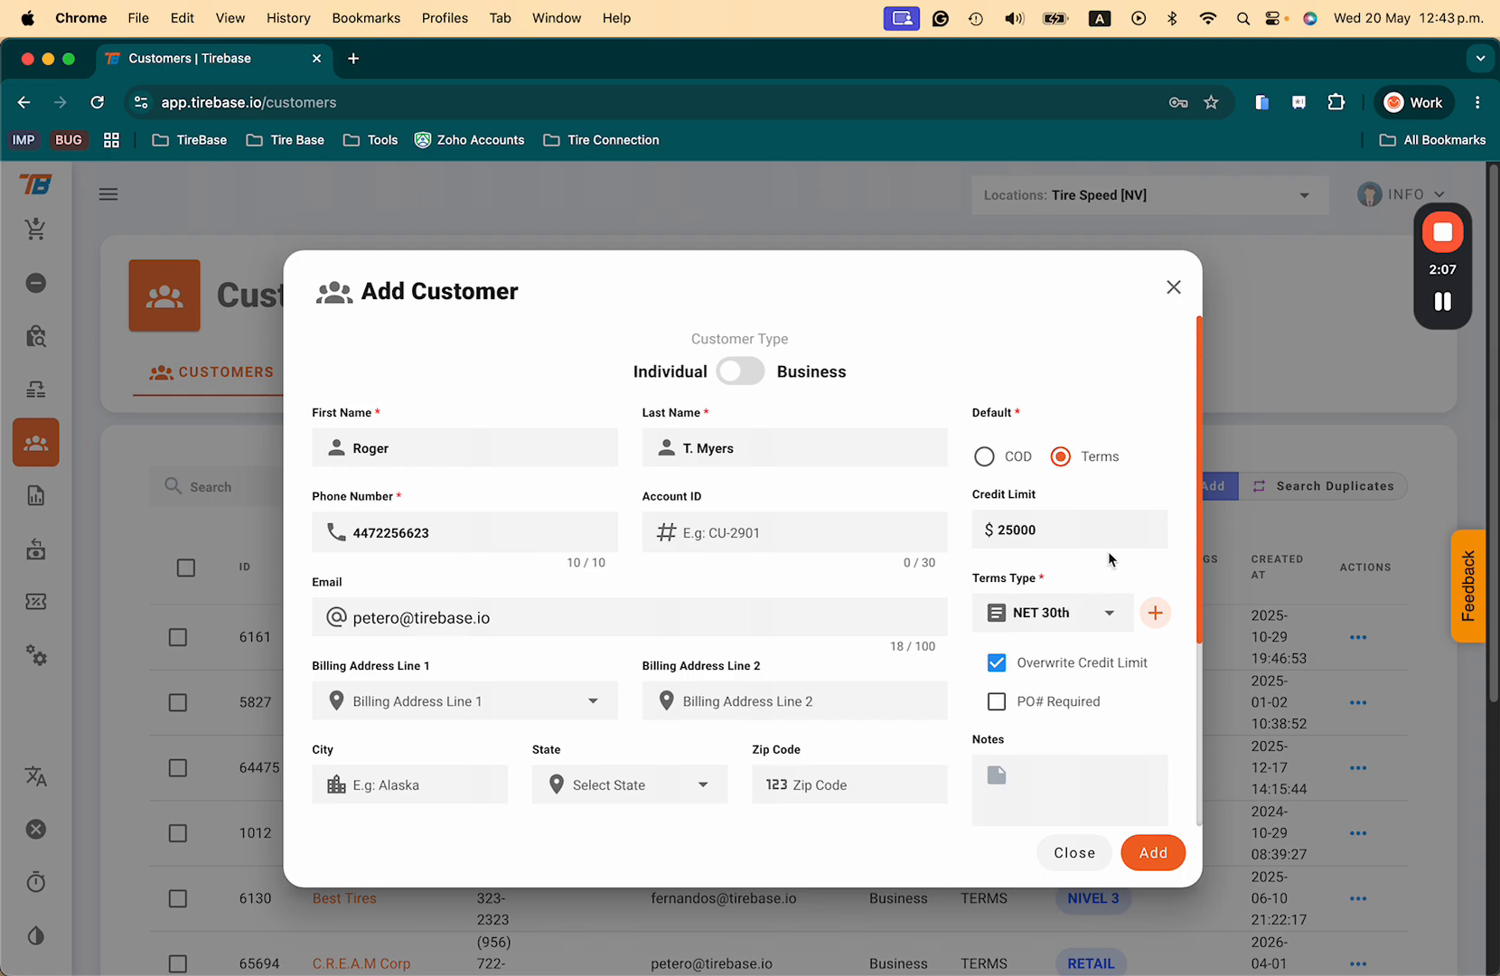
Step: Turn off Overwrite Credit Limit and add the new customer
scroll(1077, 605, "down", 1)
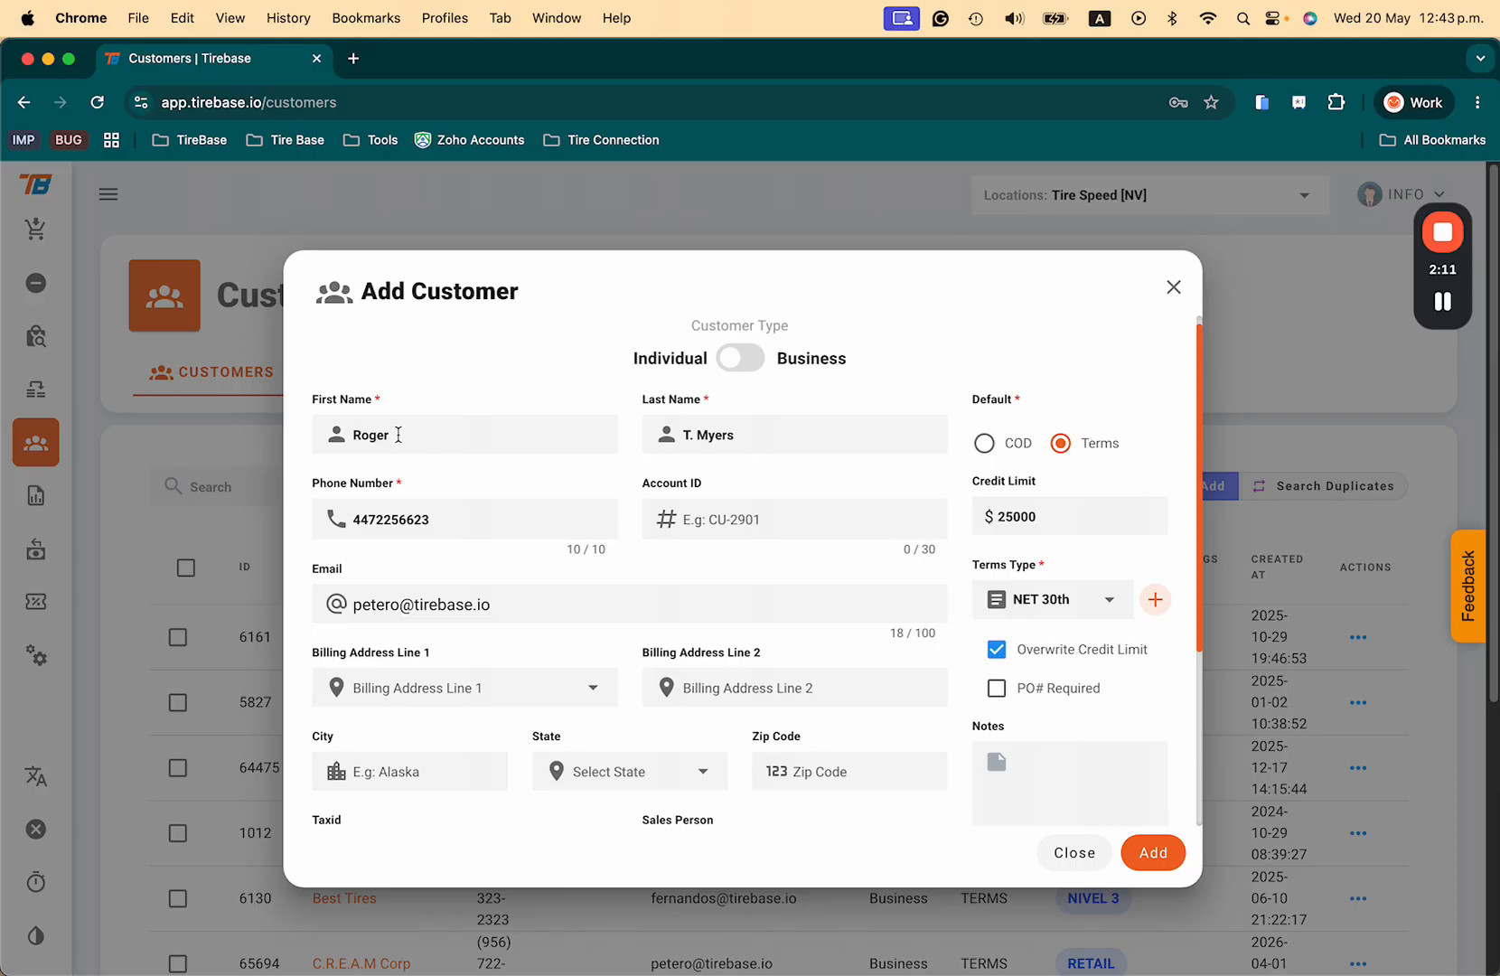
left_click_drag(403, 432, 295, 439)
left_click(1109, 635)
scroll(1108, 637, "down", 1)
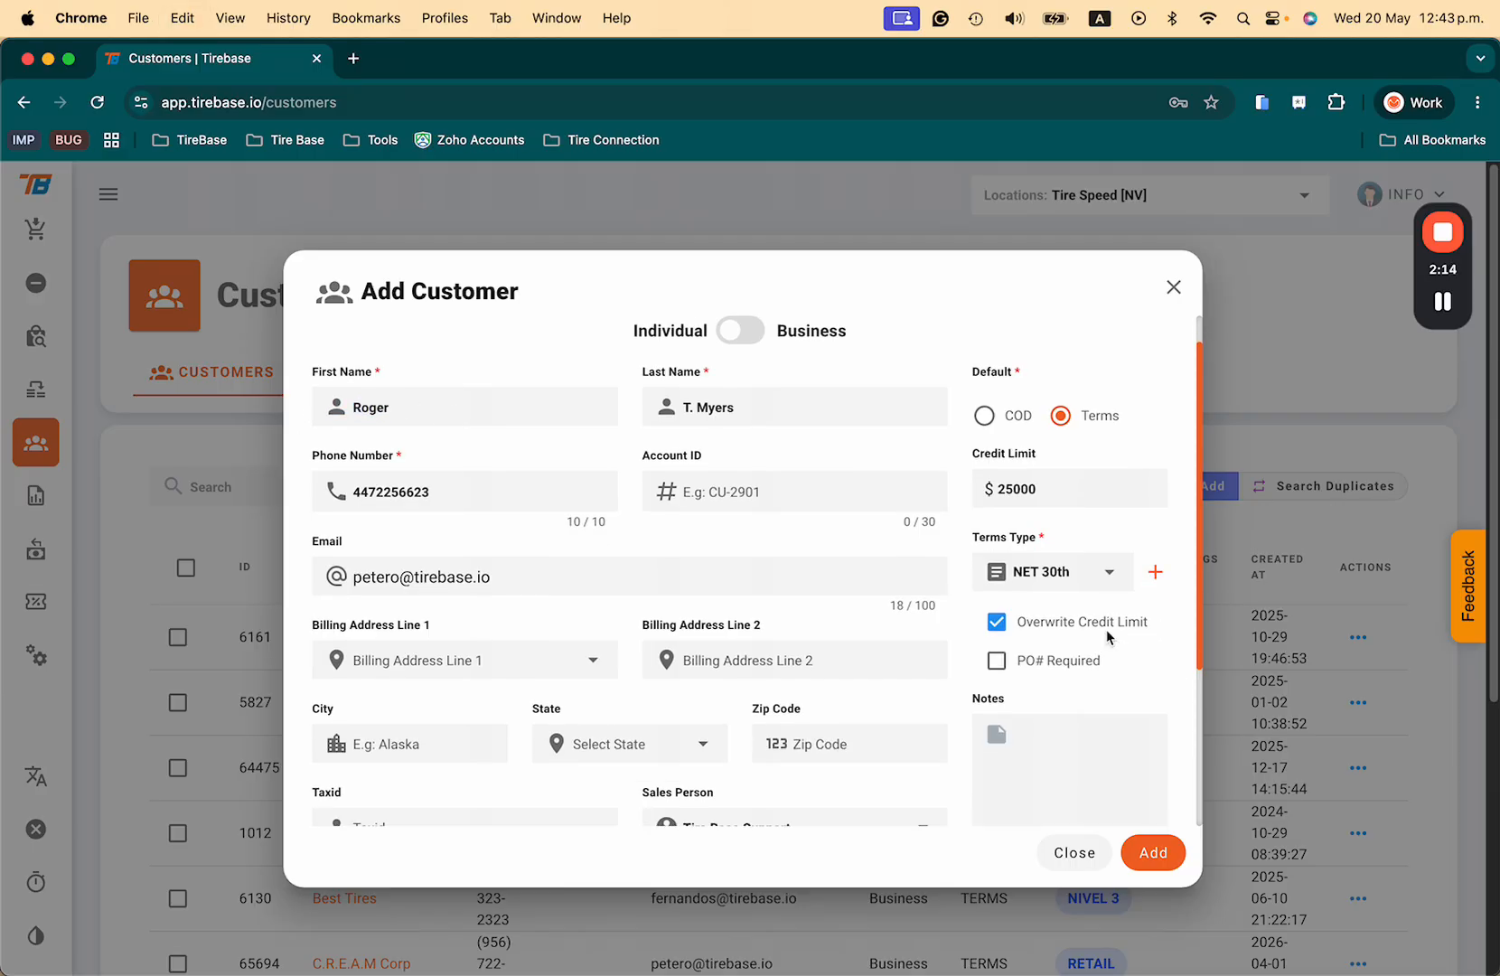
left_click(997, 624)
scroll(1029, 488, "down", 5)
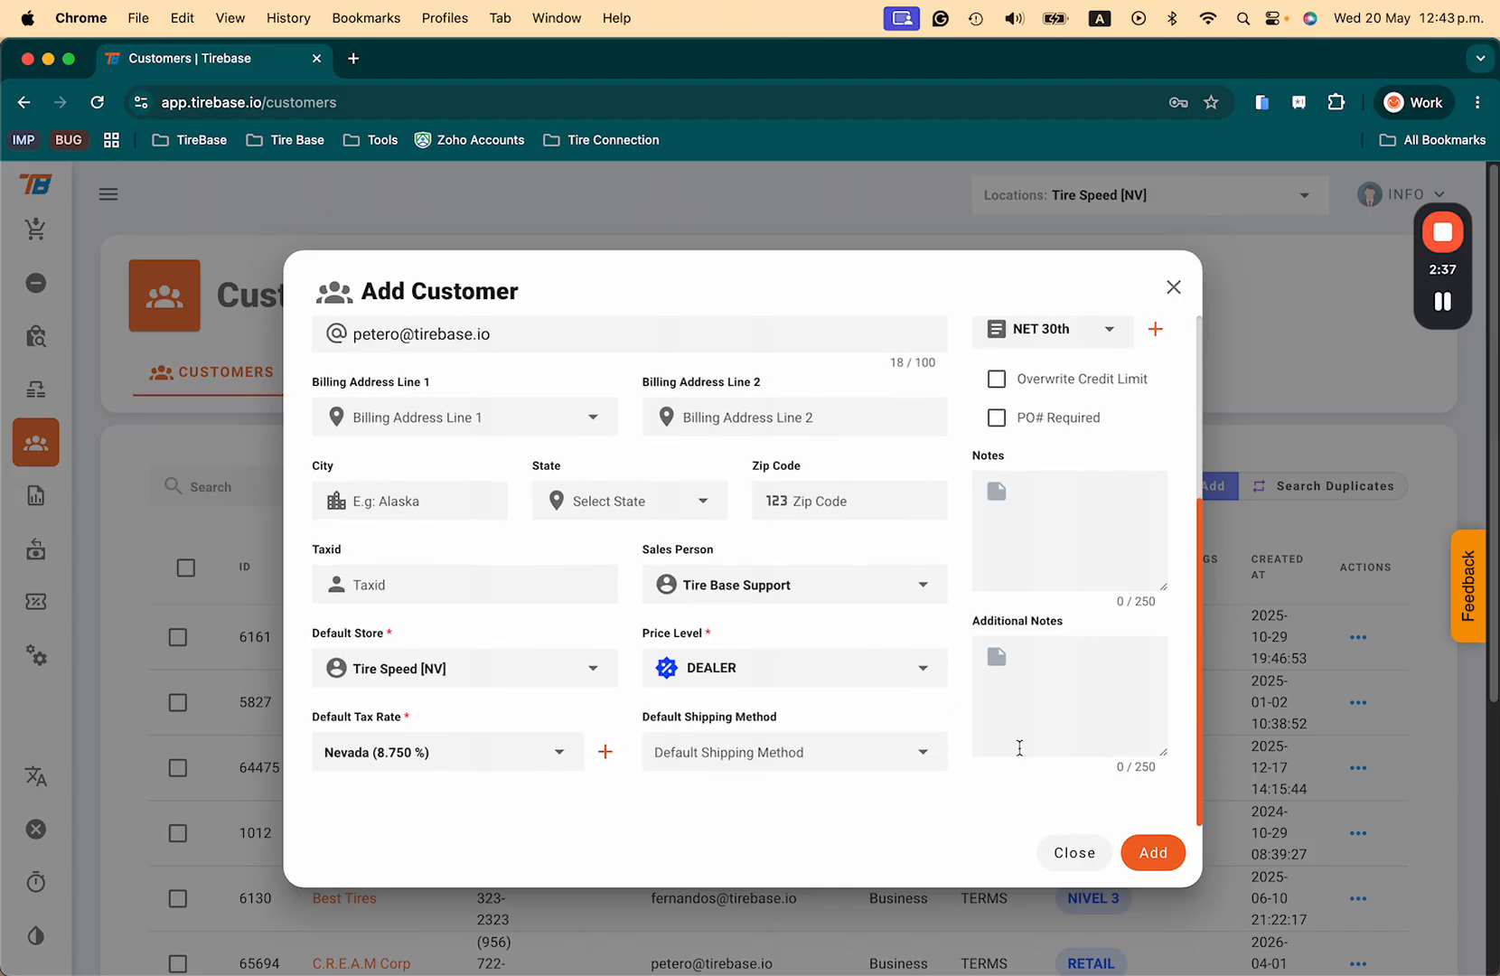
left_click(1143, 854)
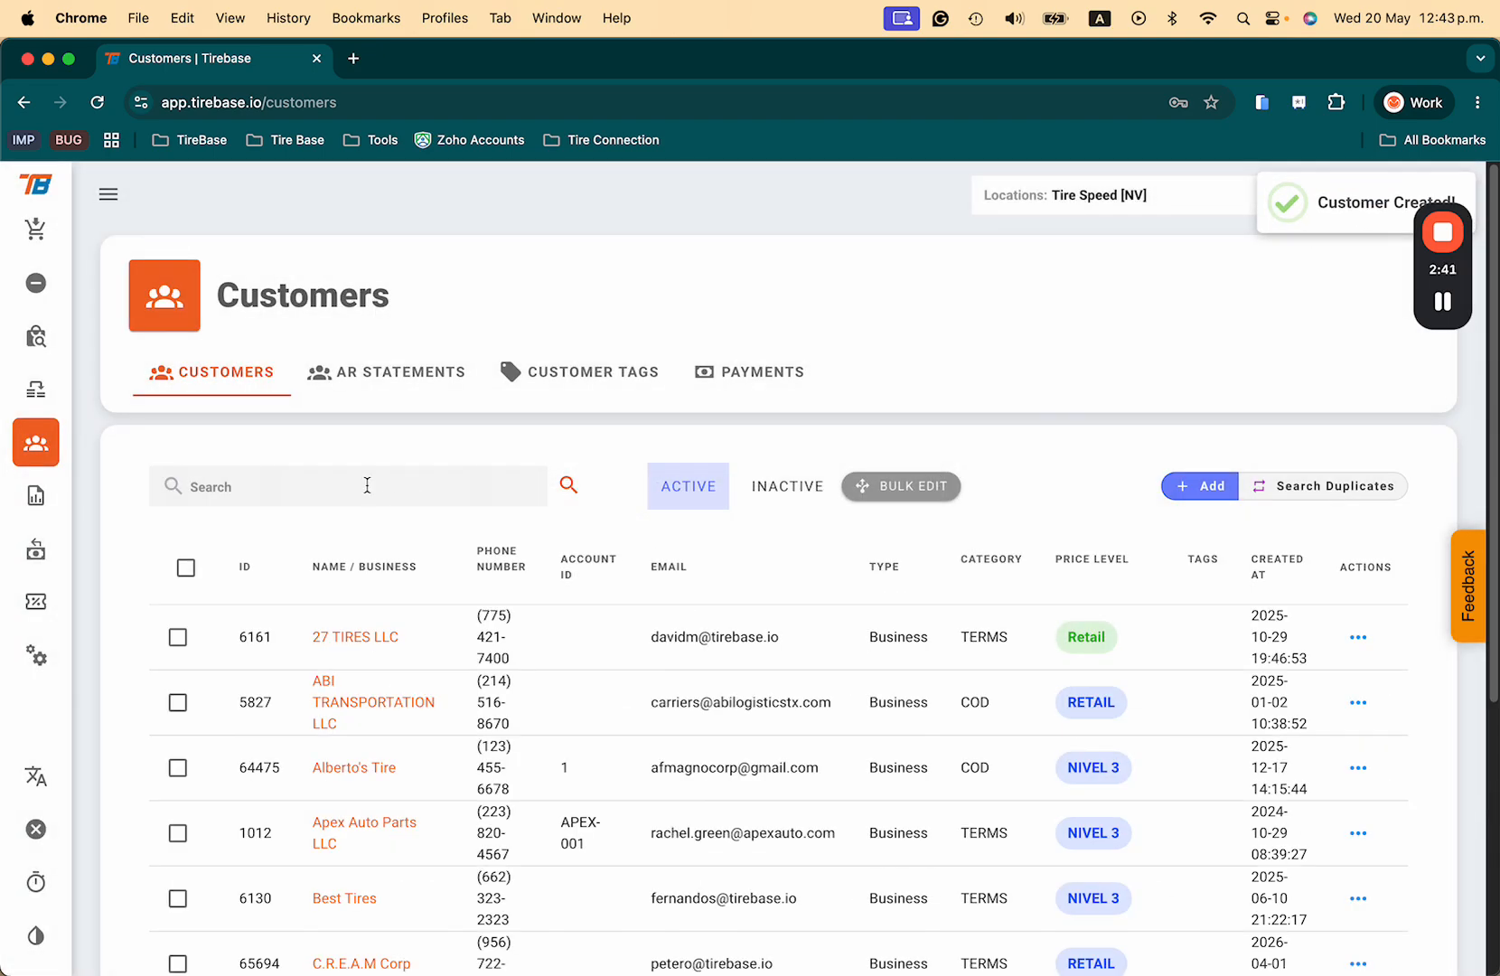
Step: Search the customer list and open the new customer's details page from page 2
type("Roger")
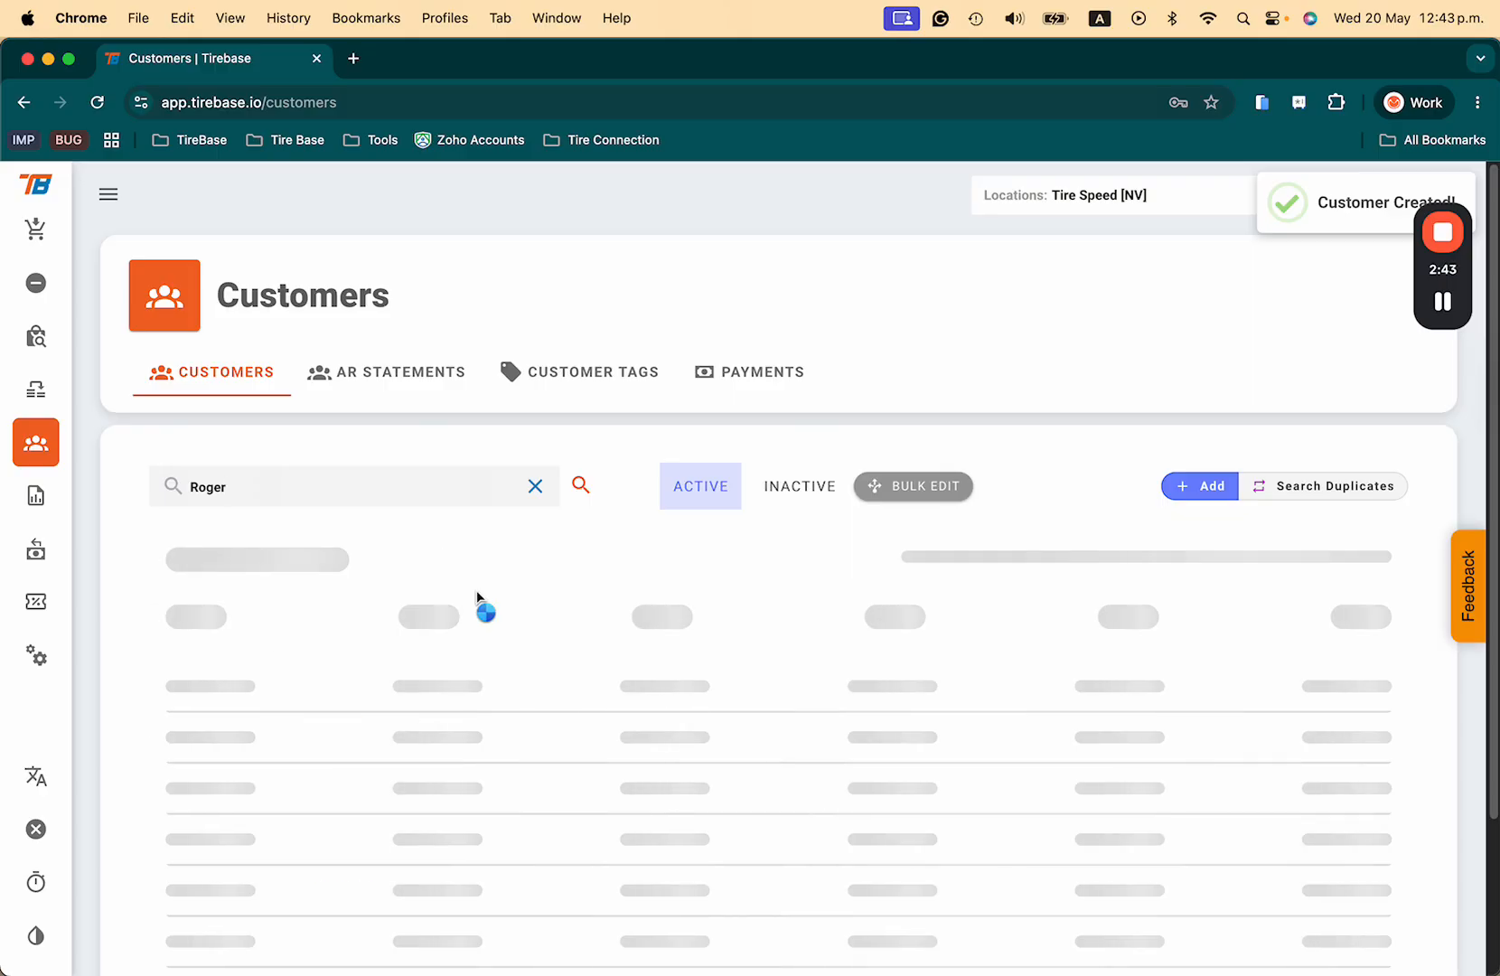
double_click(318, 479)
type("petero")
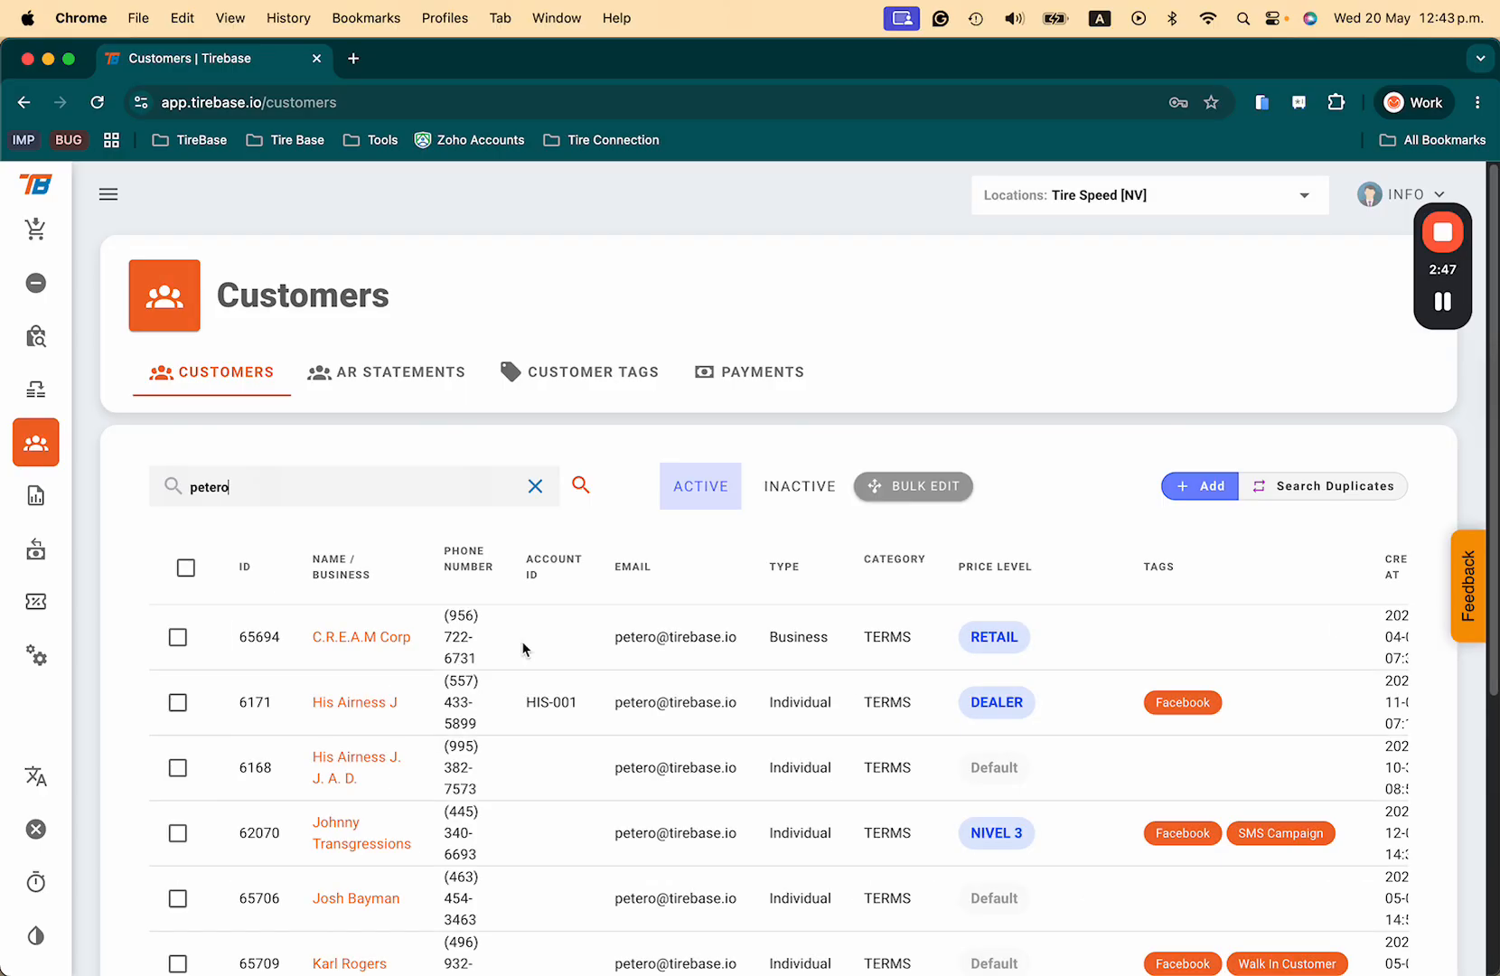
scroll(522, 641, "down", 3)
scroll(523, 627, "down", 5)
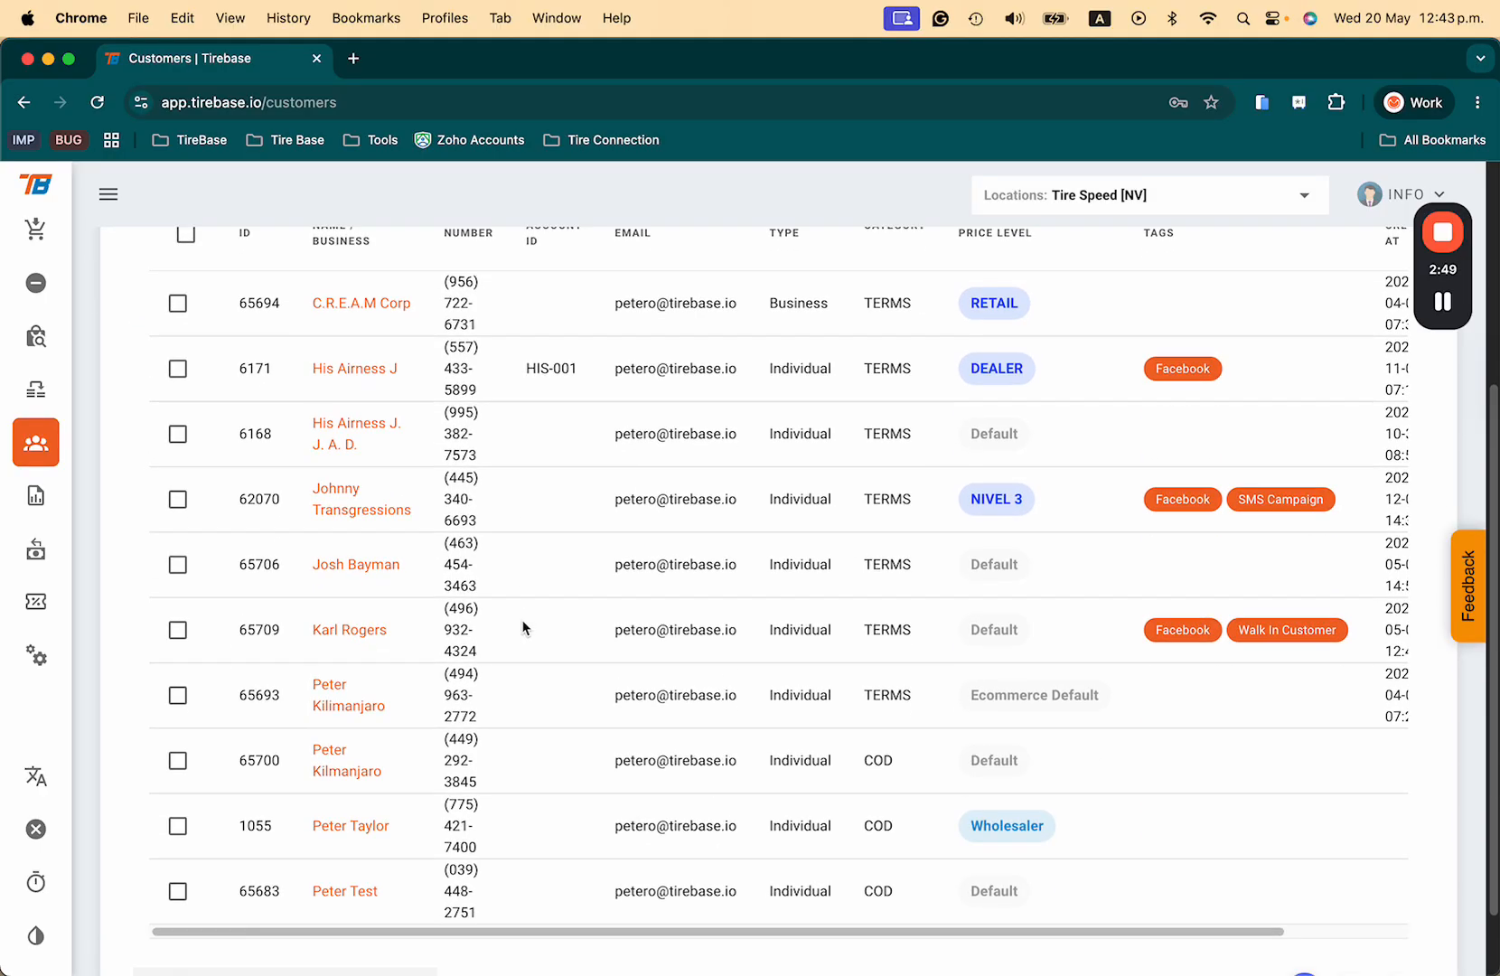
left_click(1346, 904)
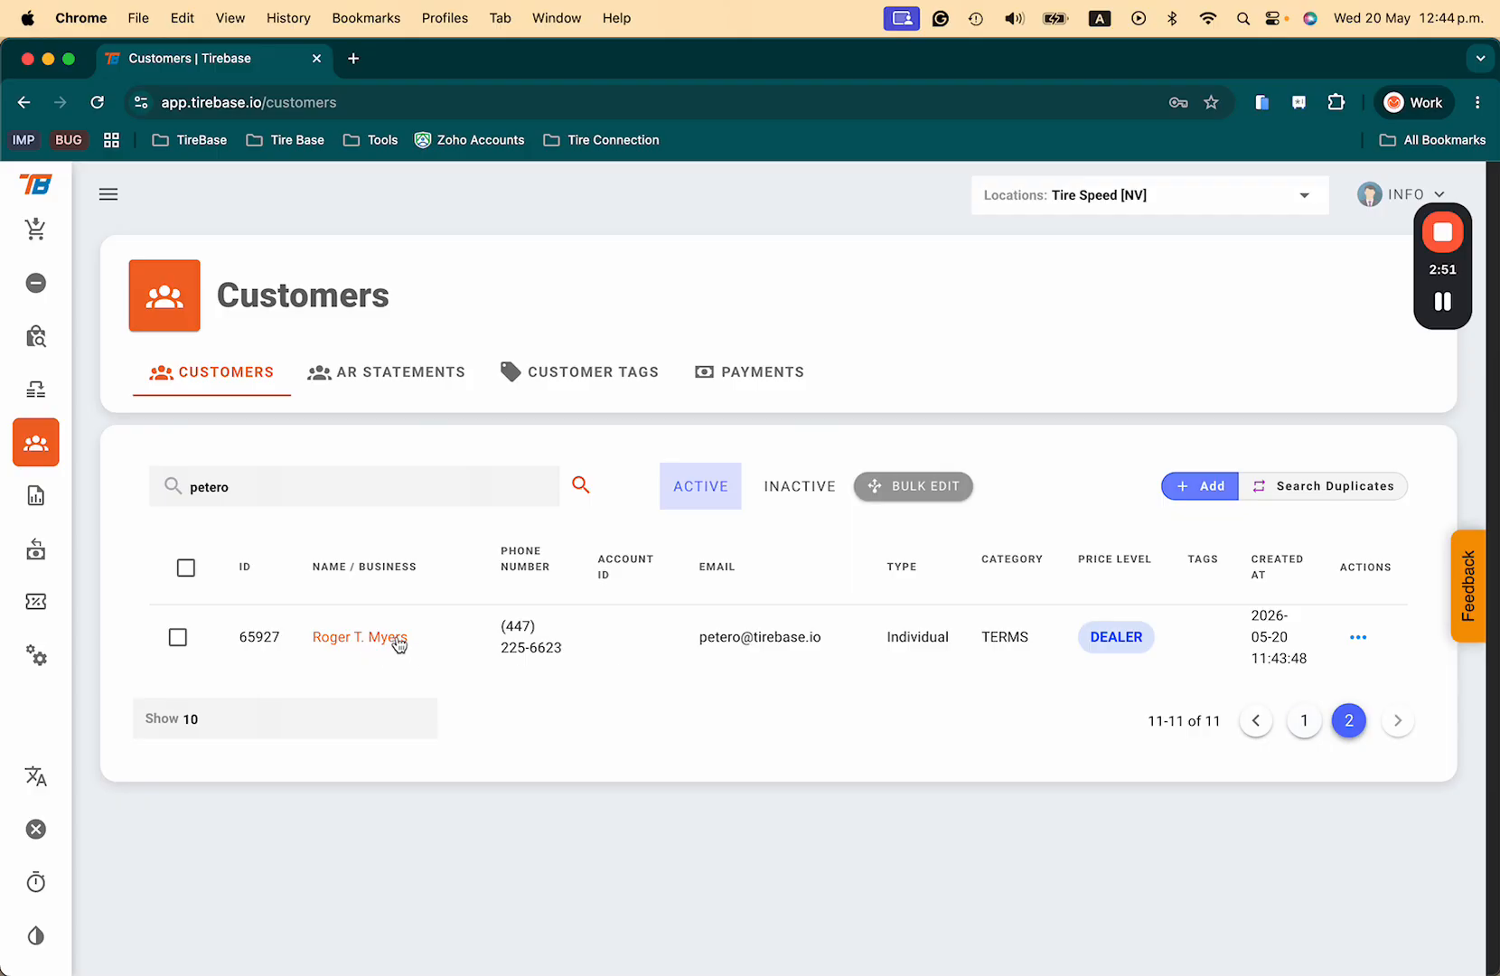
left_click(389, 638)
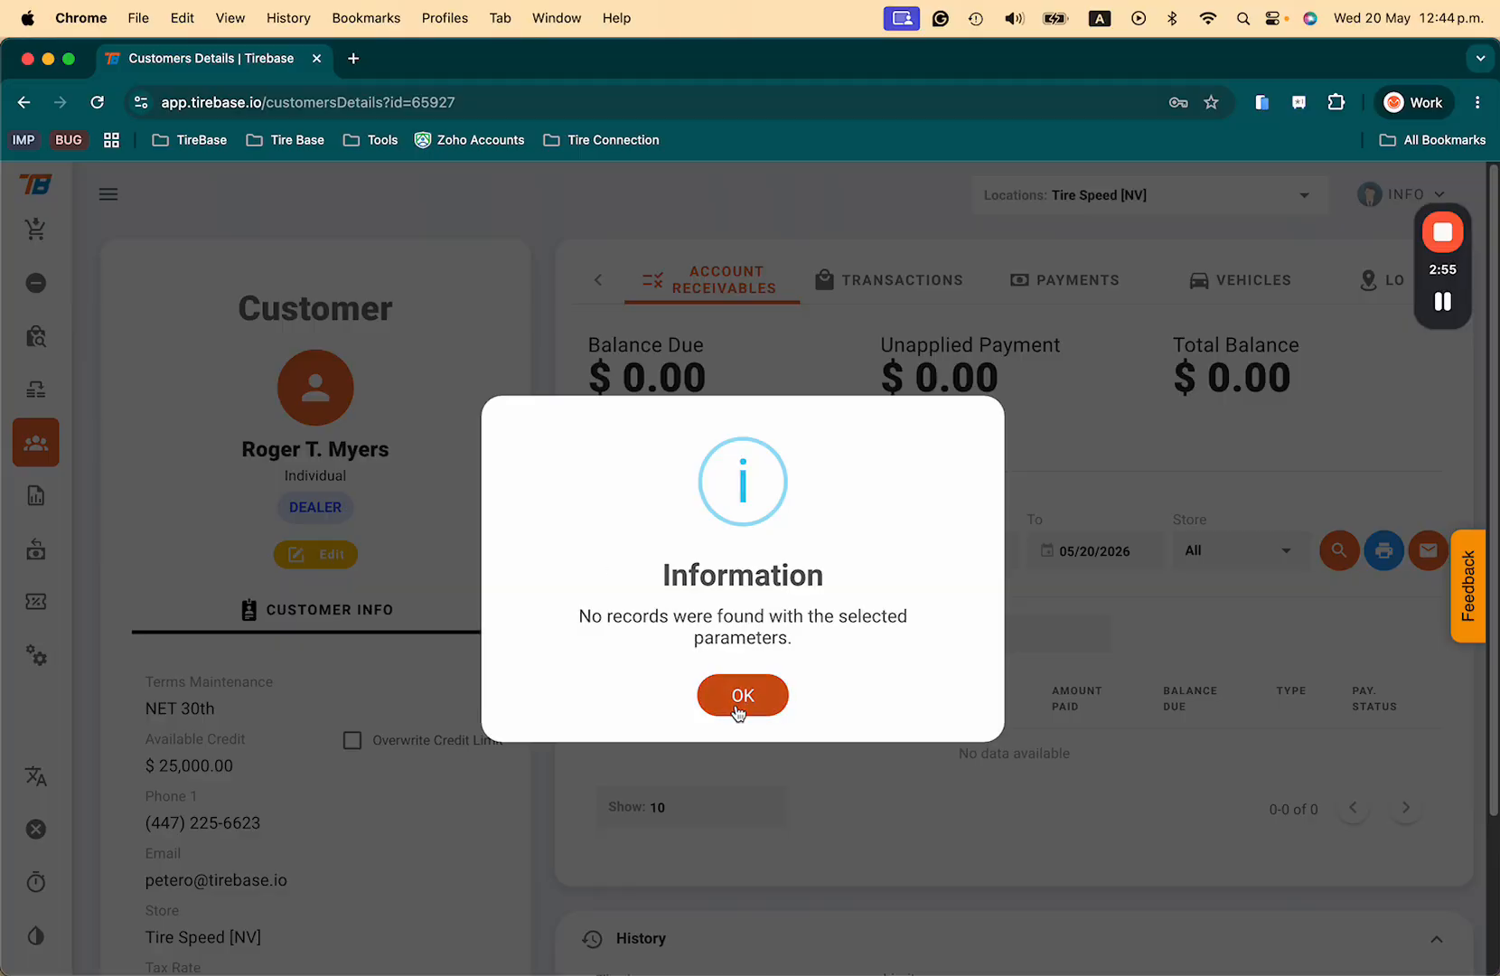
Step: Verify the $0.00 balance due and unapplied payment, then duplicate the details tab
left_click(738, 701)
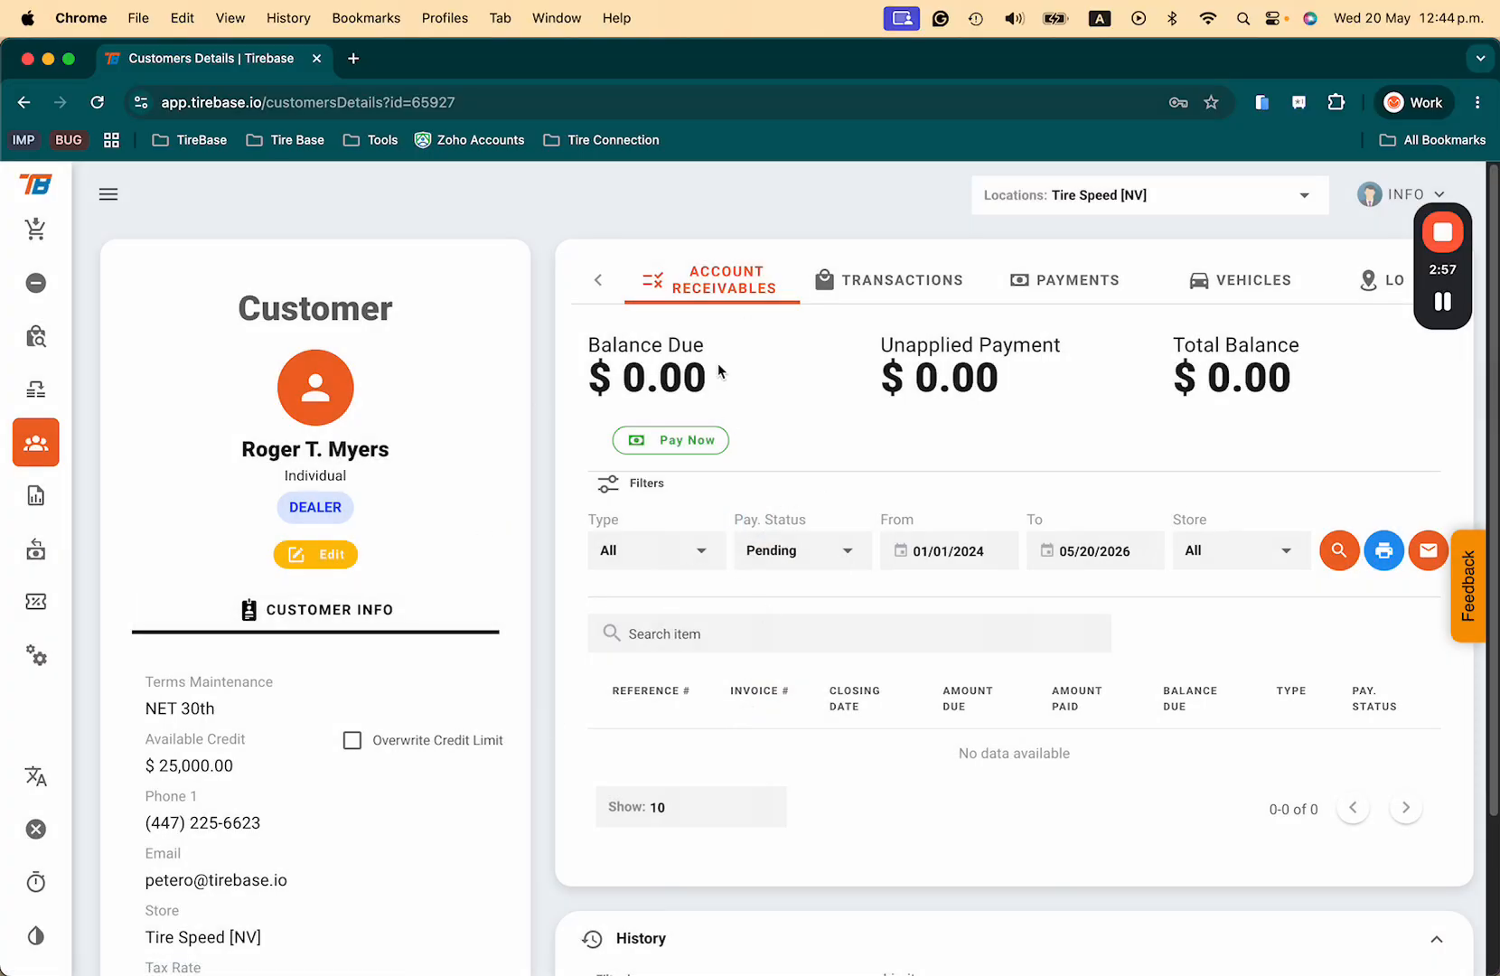
left_click_drag(717, 371, 588, 373)
left_click_drag(907, 376, 1000, 378)
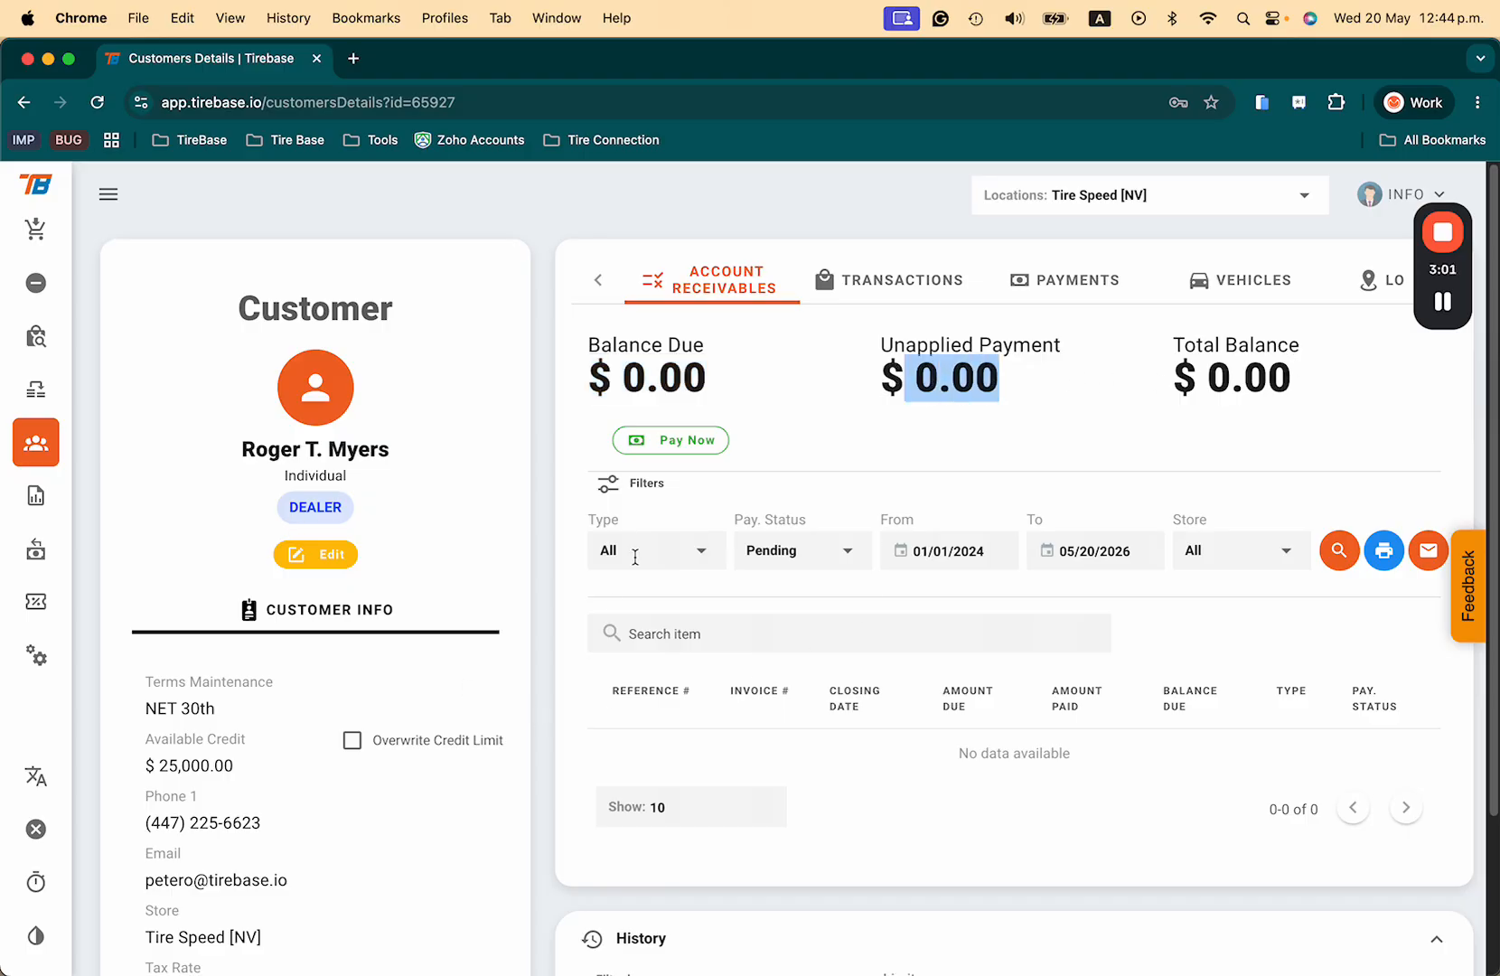
left_click(1036, 417)
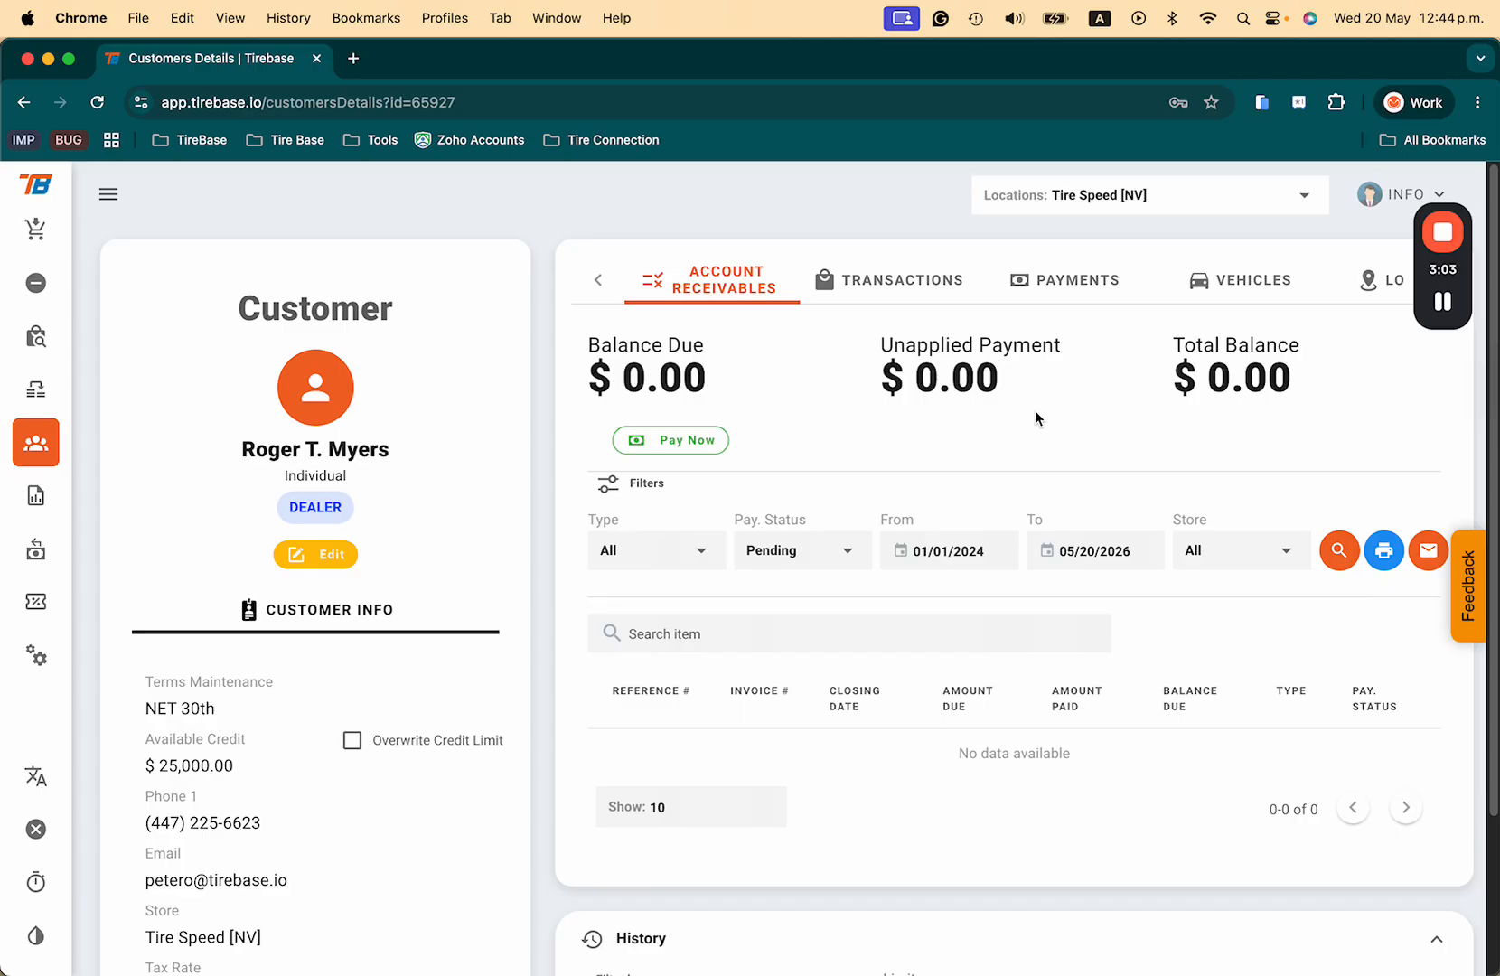
right_click(233, 65)
left_click(276, 201)
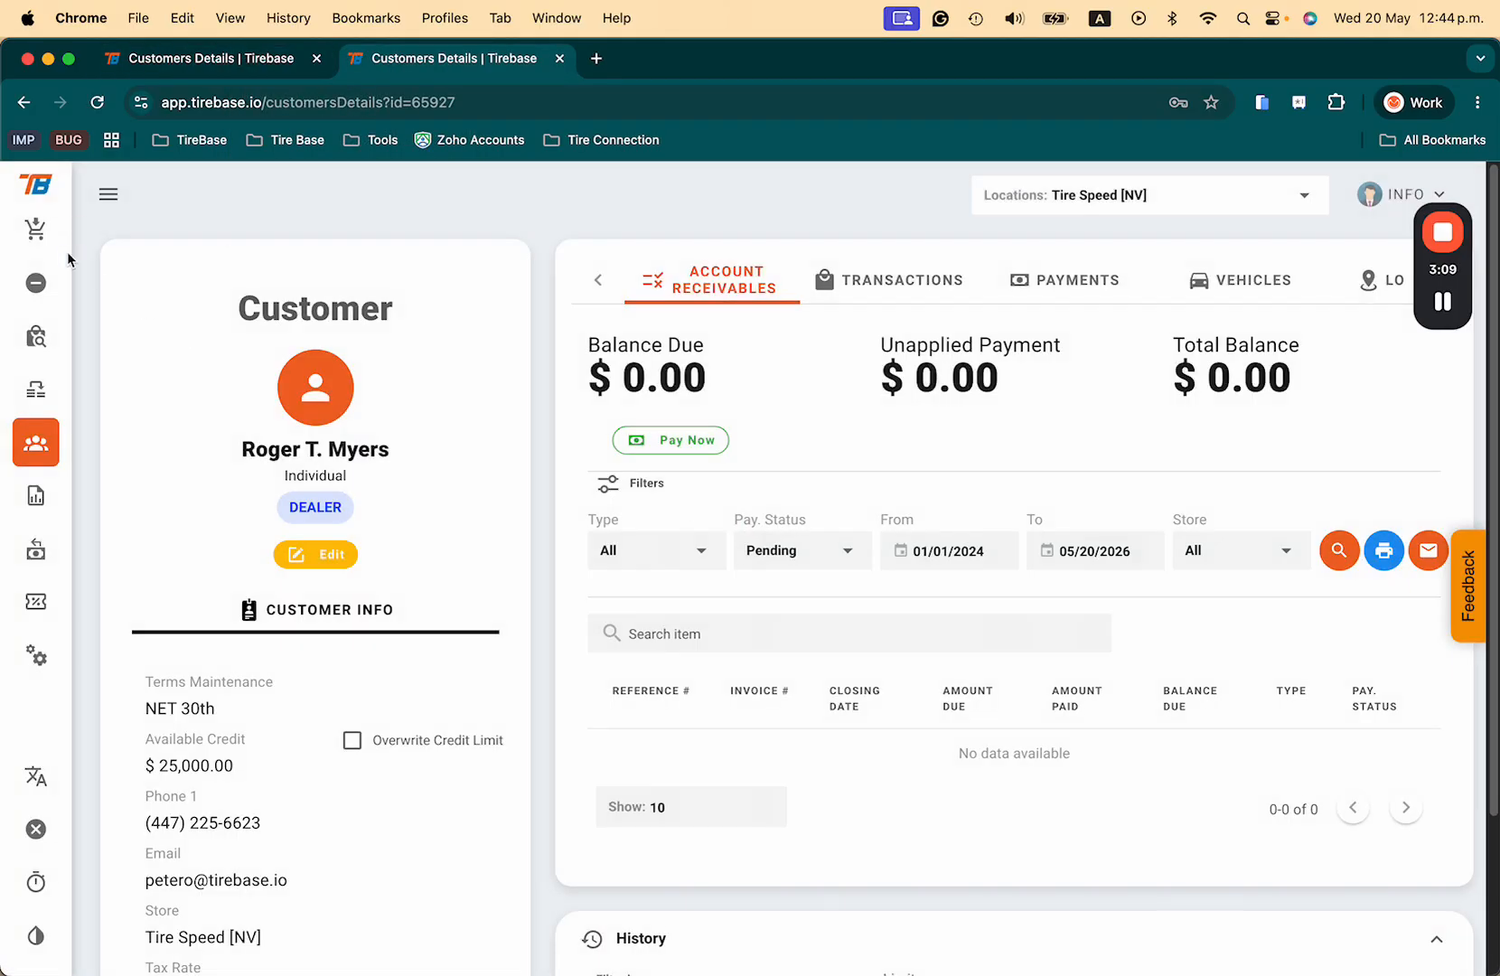
Step: Create a new order and pick the new customer from the last page of search results
left_click(36, 229)
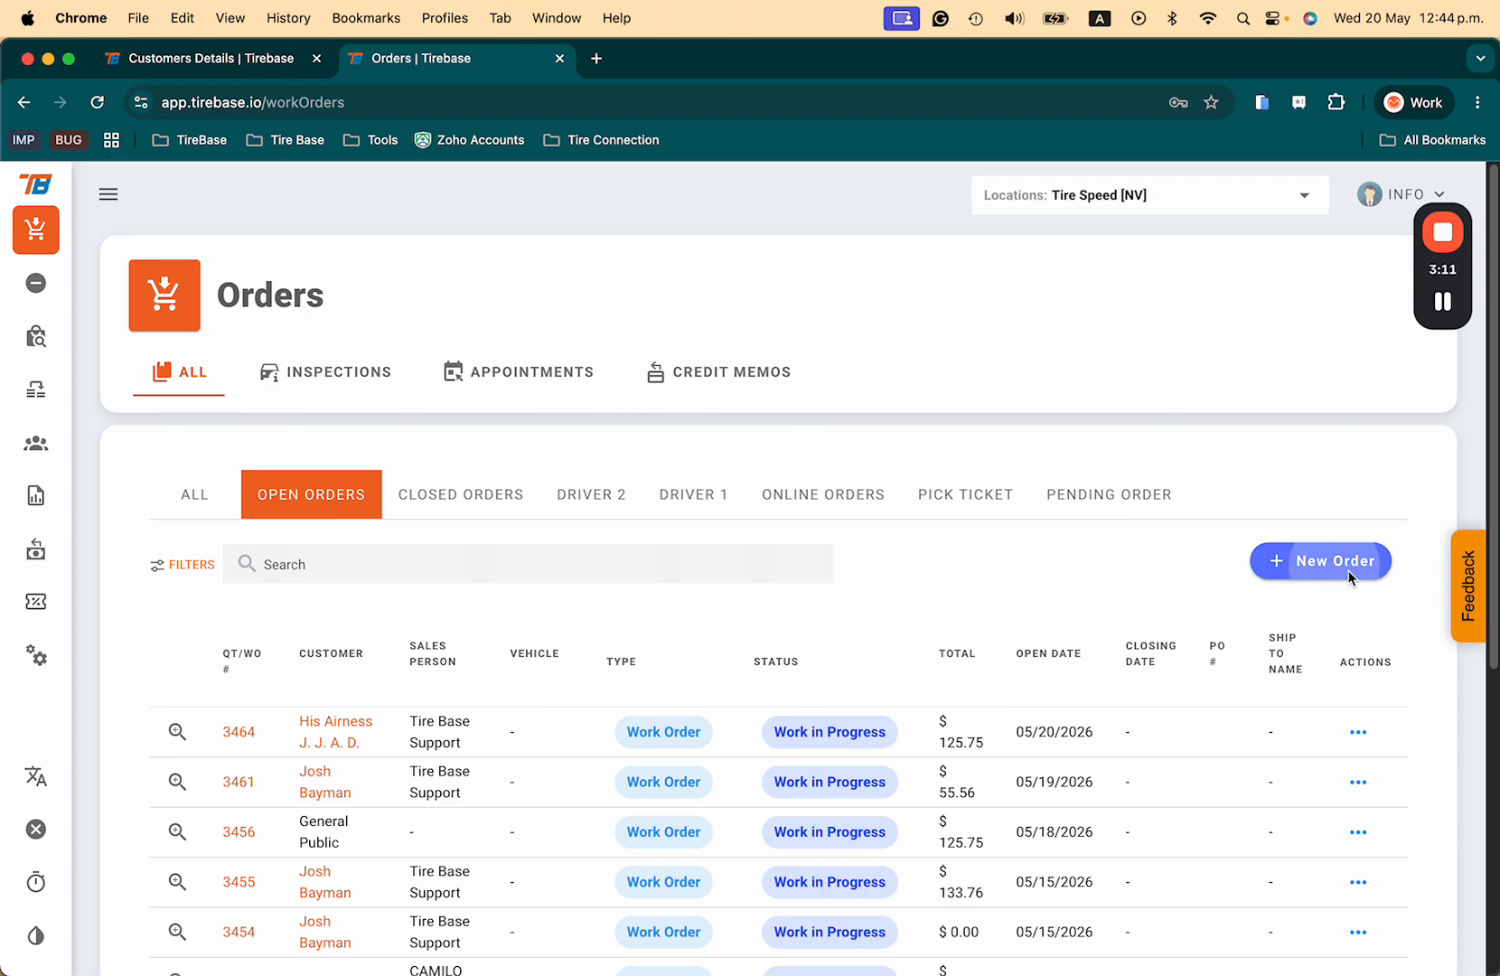
left_click(1347, 565)
type("petero")
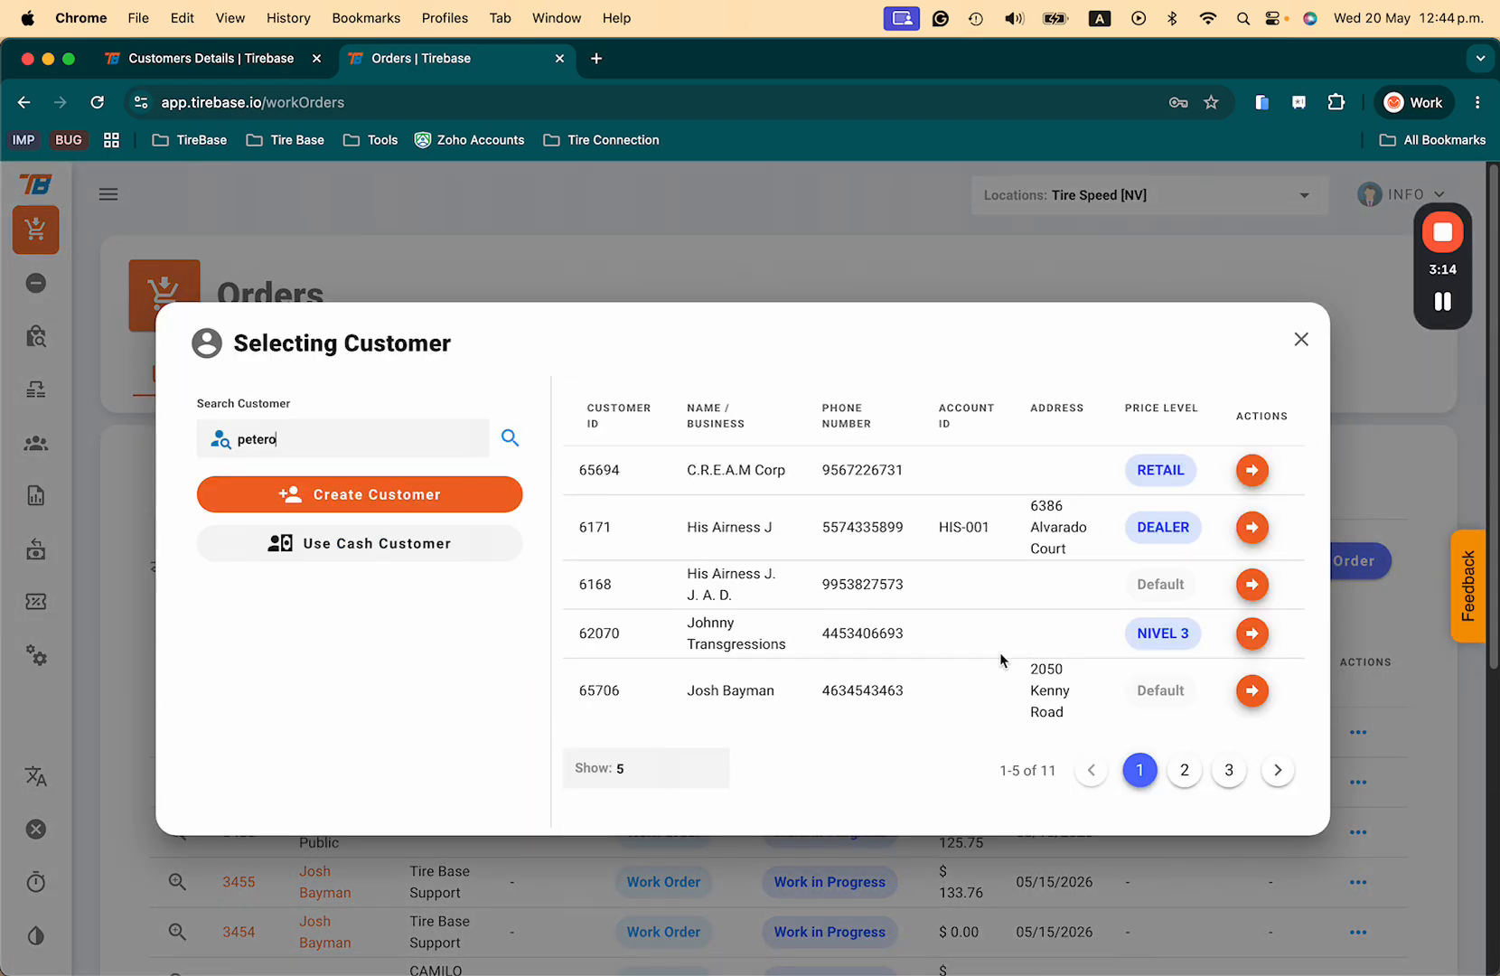
left_click(1222, 771)
left_click(1252, 593)
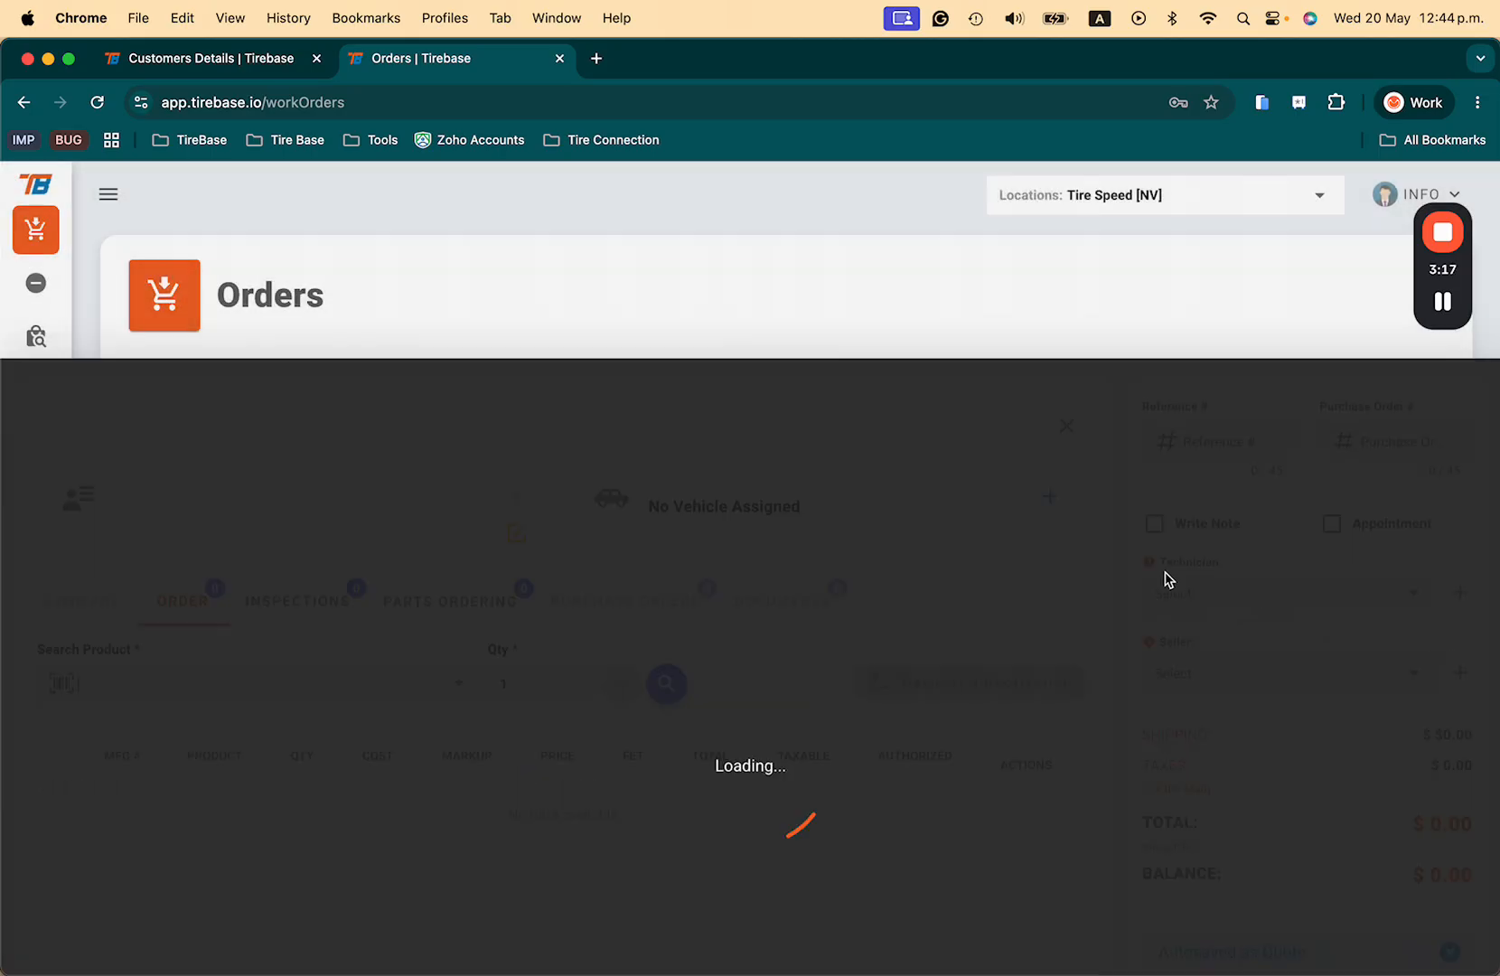
Step: Add ten Arroyo Eco Pro H/T 205/55R16 tires ($1,388.00 total) and bring up the Payments dialog
left_click(289, 488)
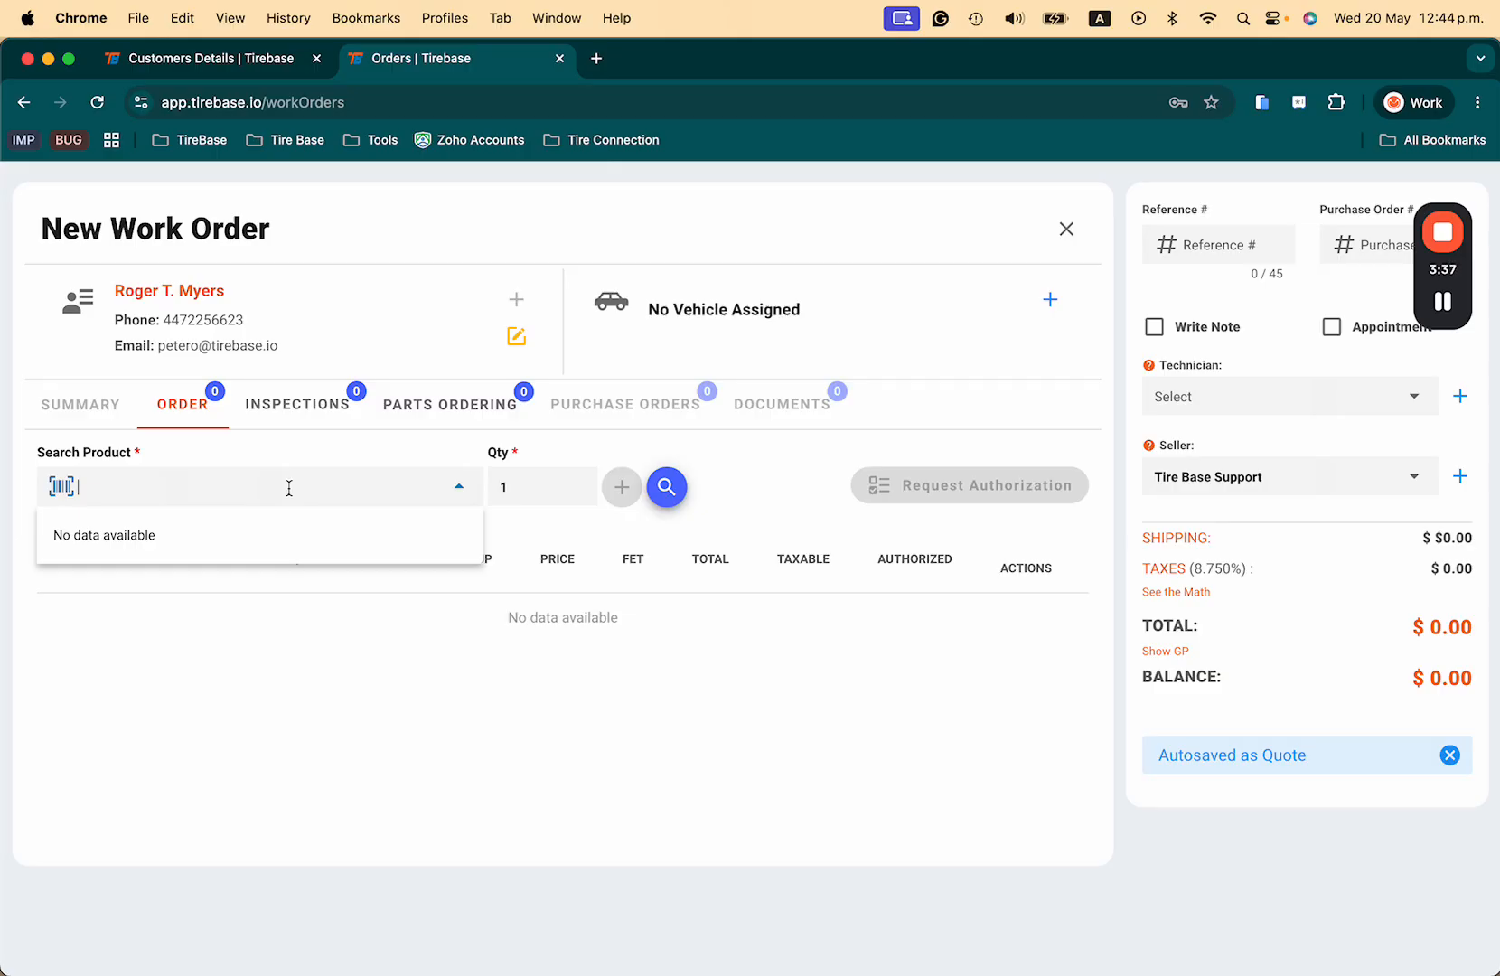
type("2055516")
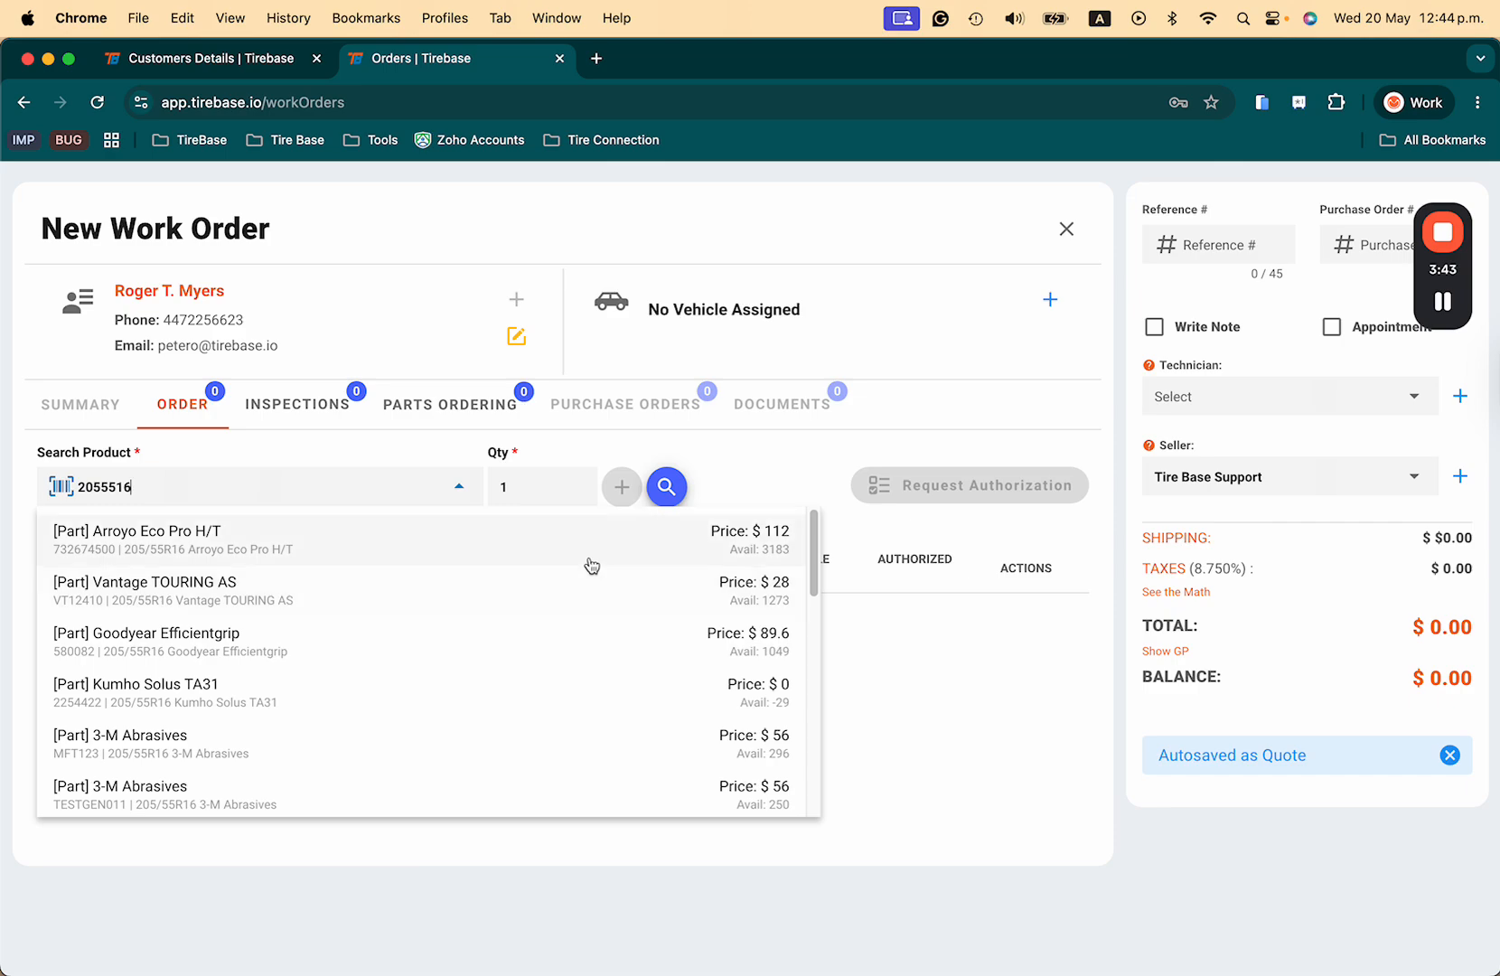
left_click(646, 535)
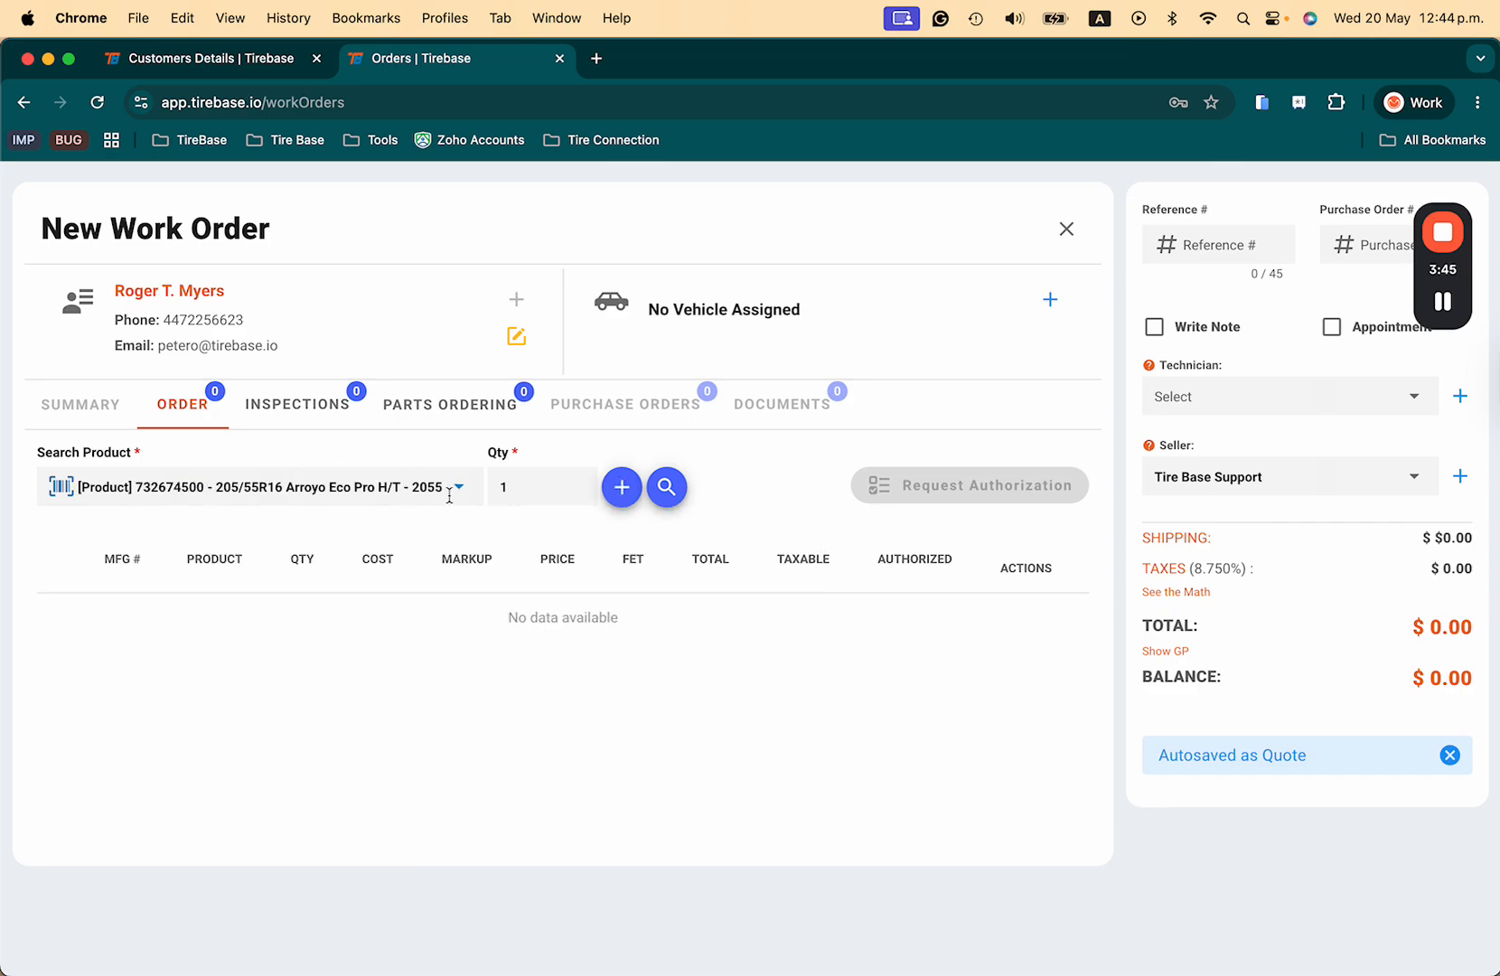
left_click(536, 482)
key("BackSpace")
type("10")
left_click(621, 487)
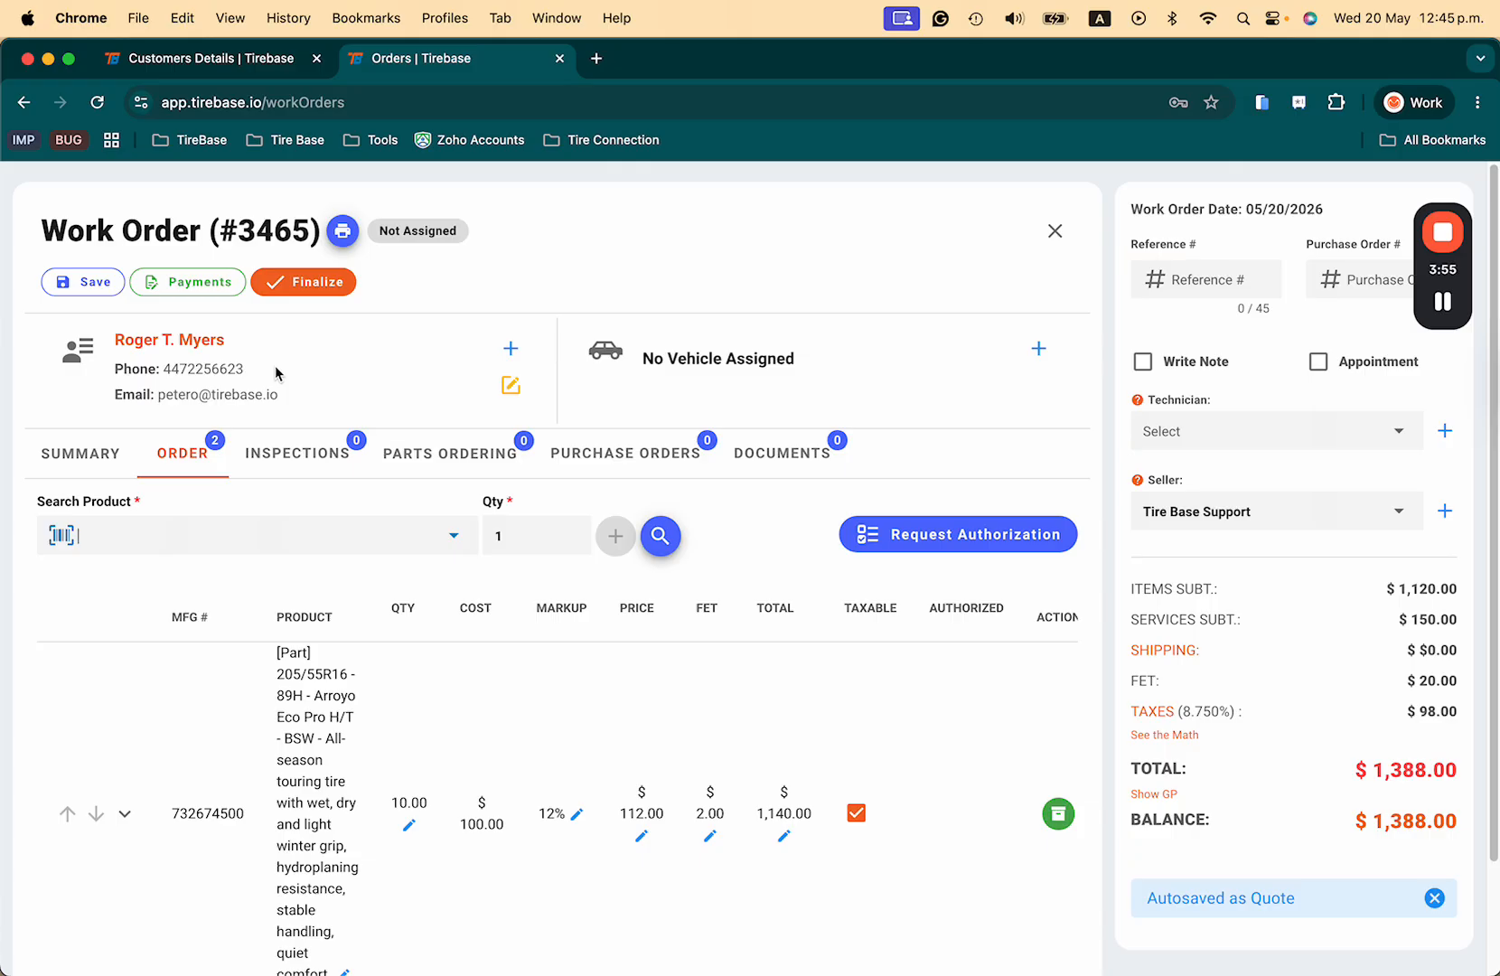
left_click(198, 293)
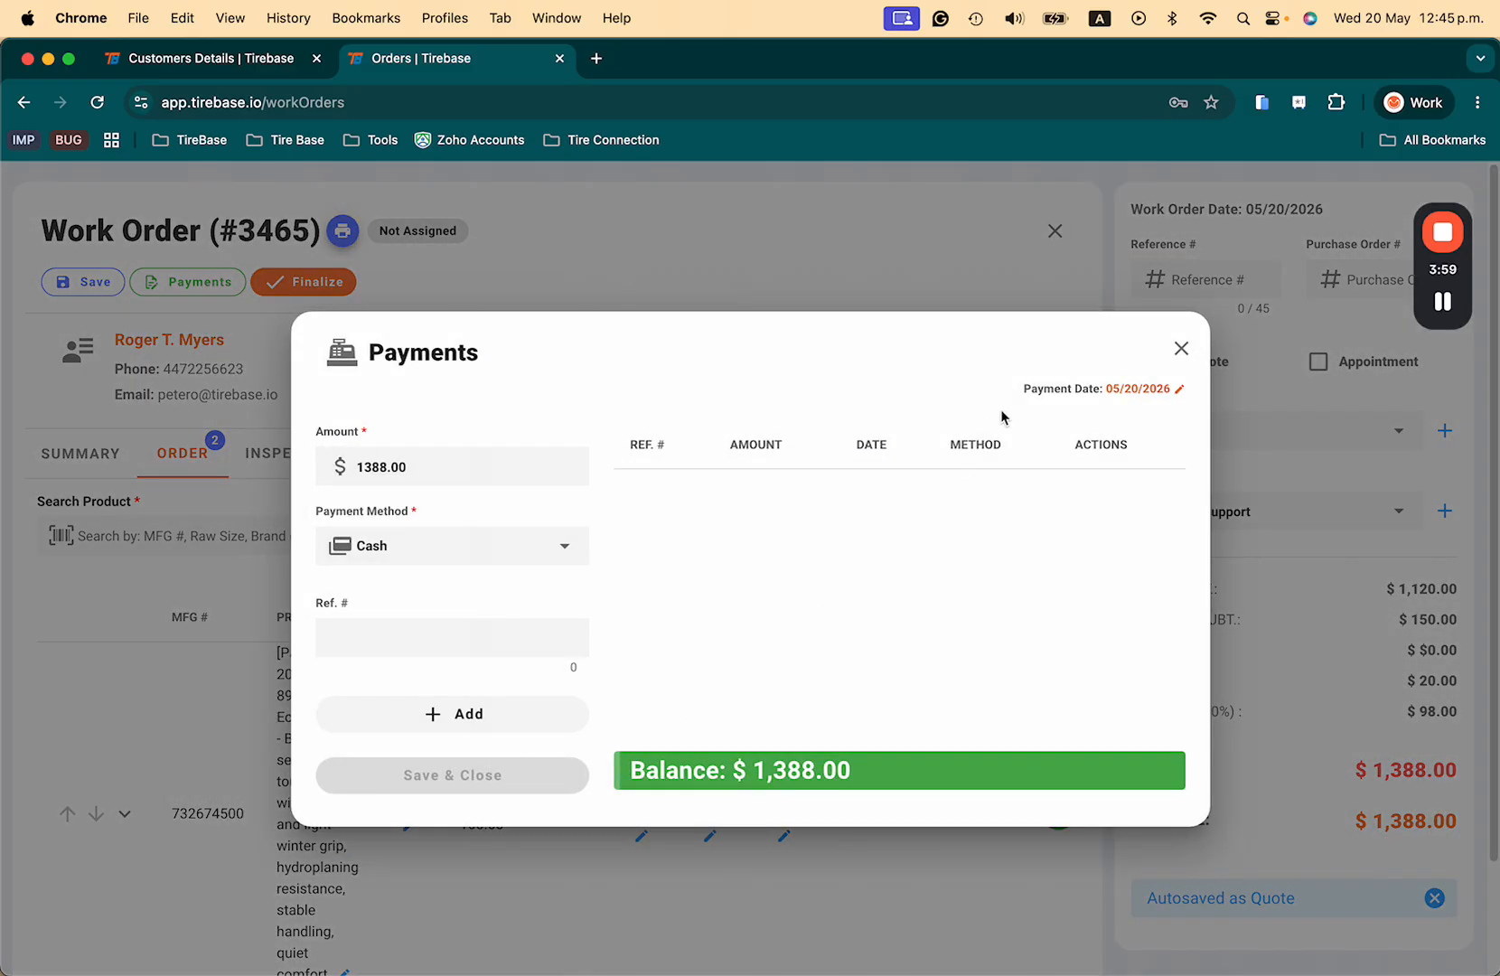
Step: Finalize the $1,388.00 order on NET 30th terms, keeping the 05/20/2026 closing date
left_click(1179, 349)
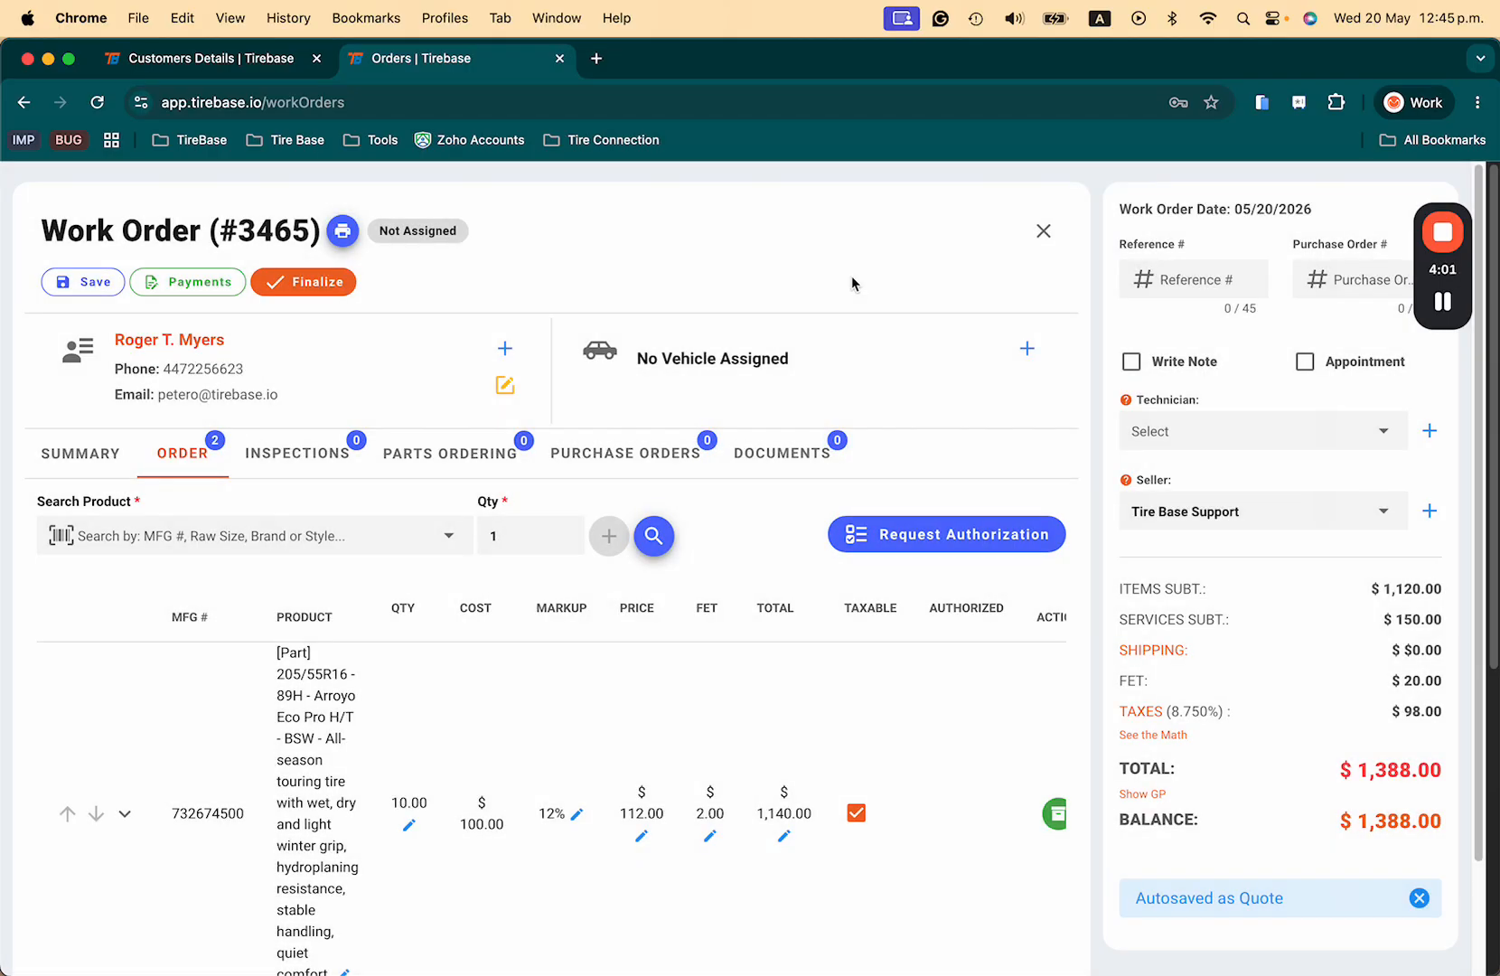
left_click(316, 282)
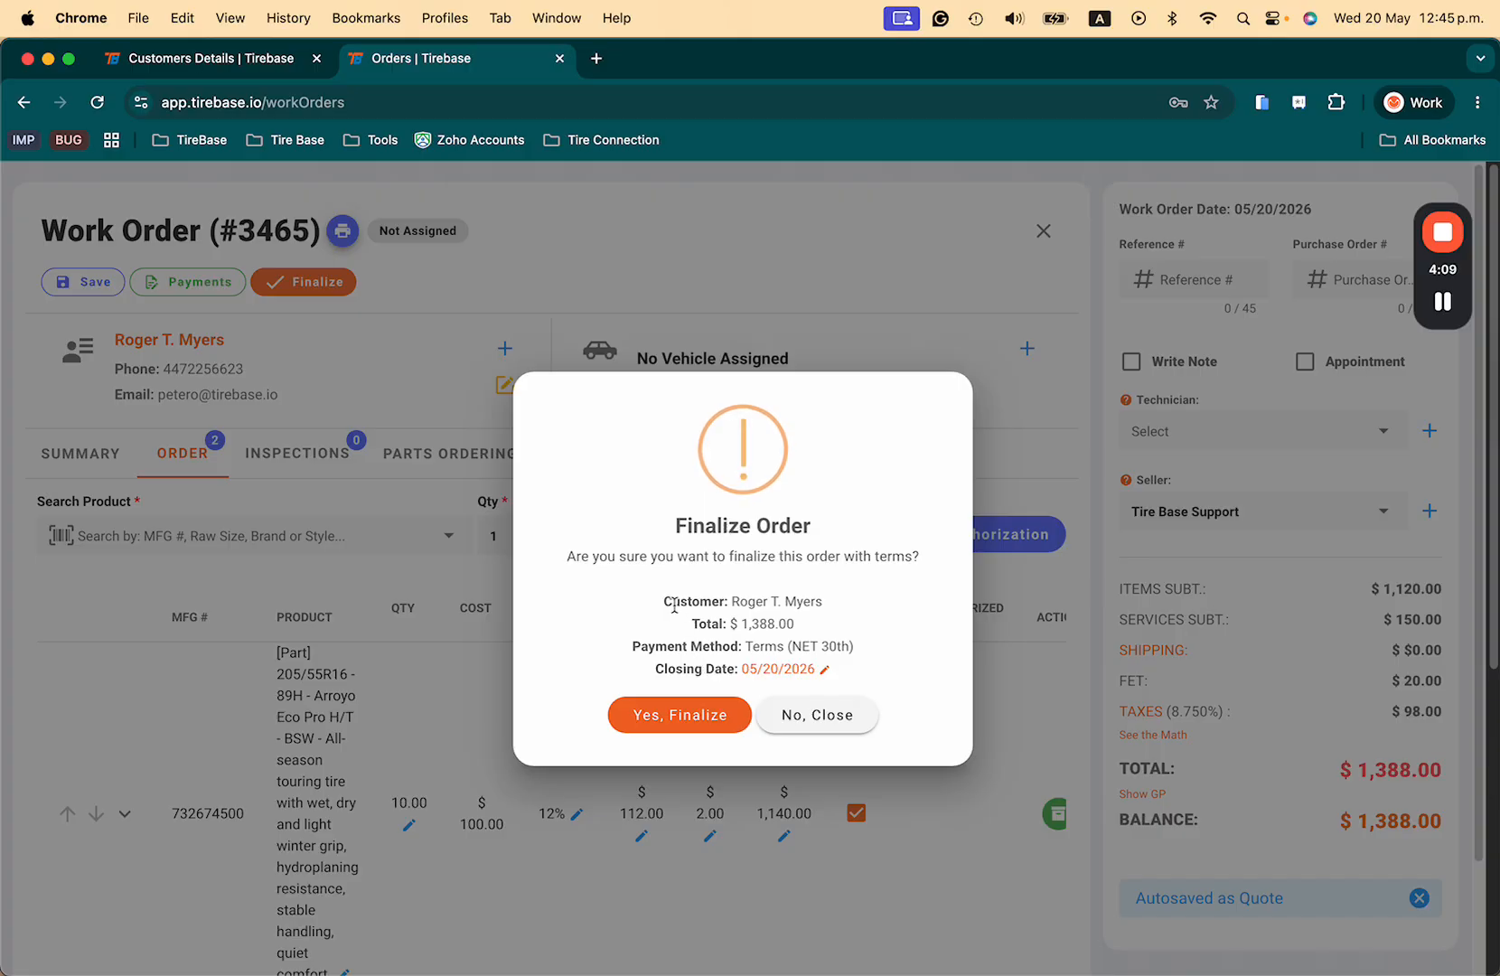
left_click_drag(735, 604, 830, 623)
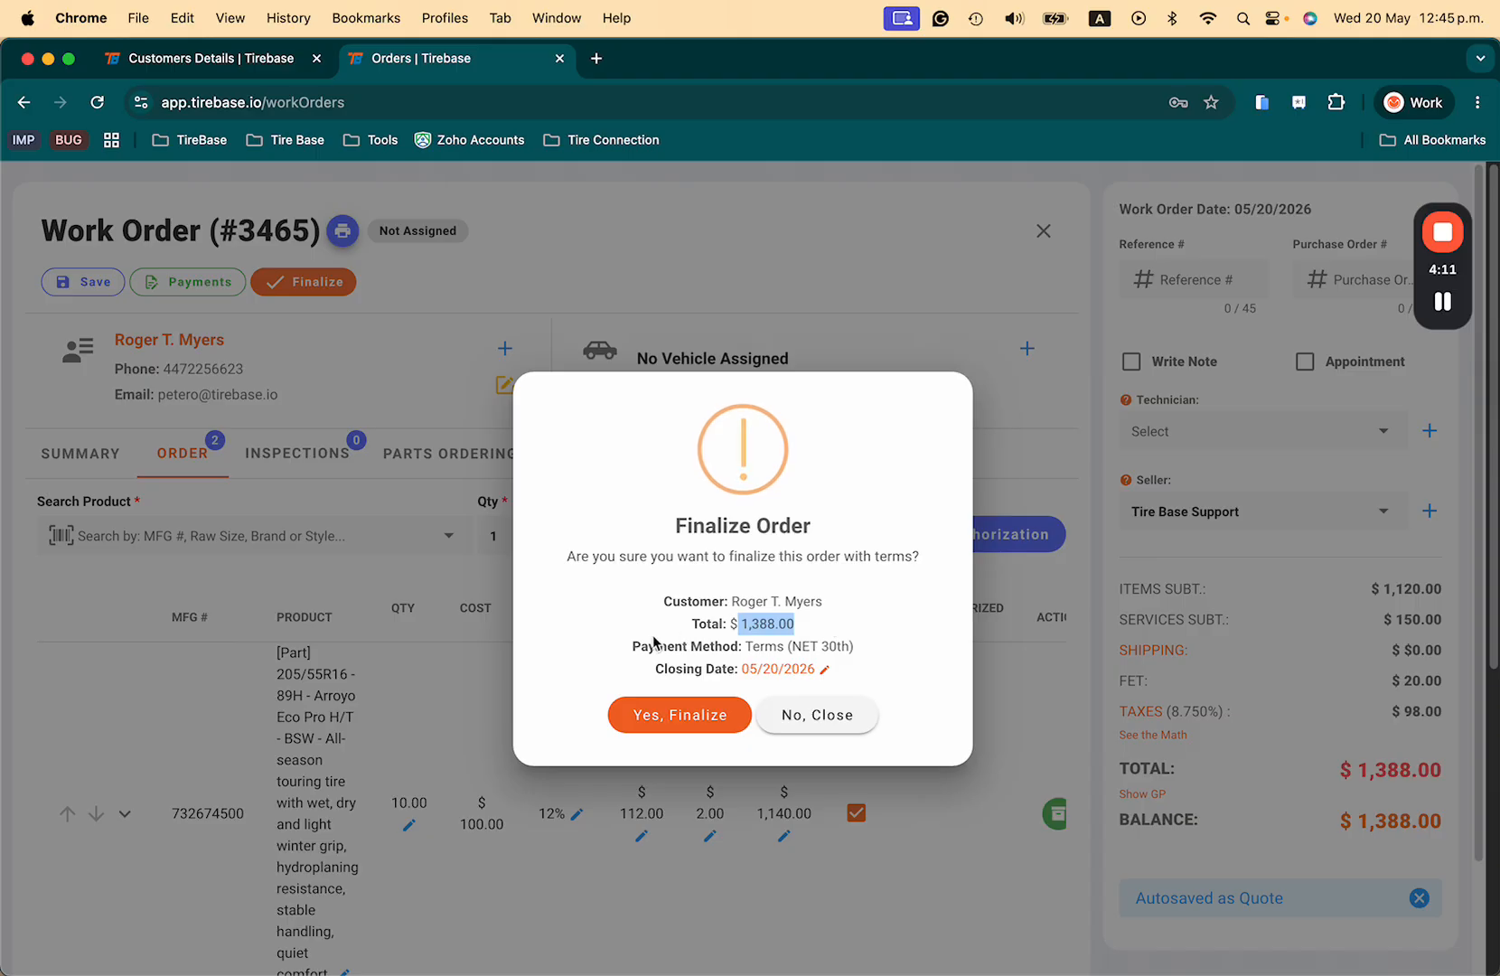
left_click_drag(744, 646, 858, 645)
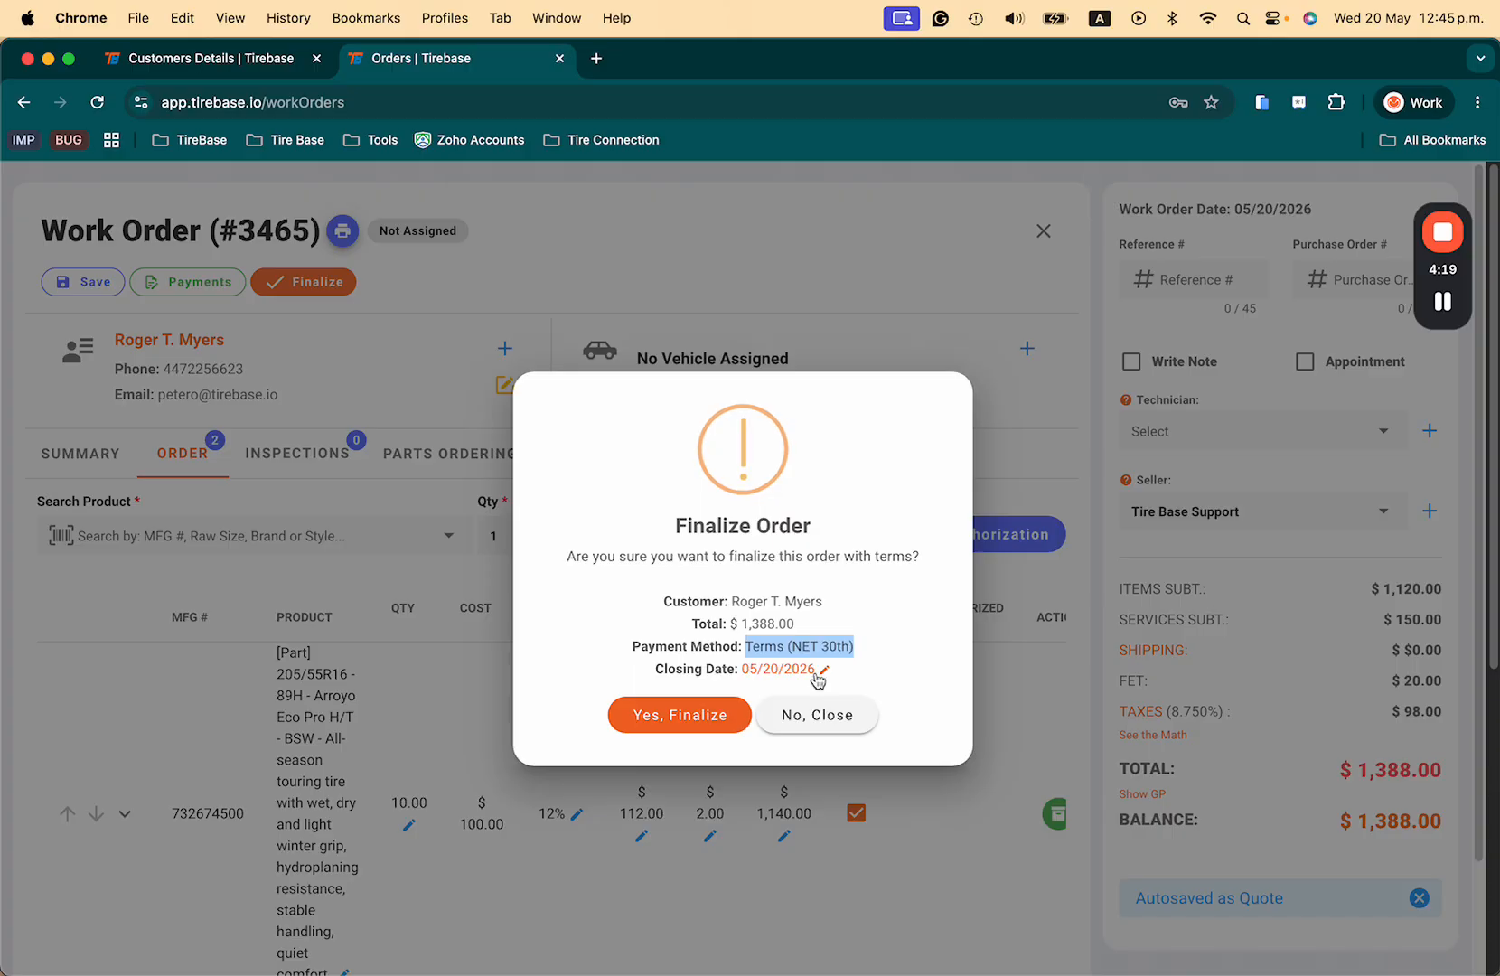
left_click(775, 676)
left_click(774, 676)
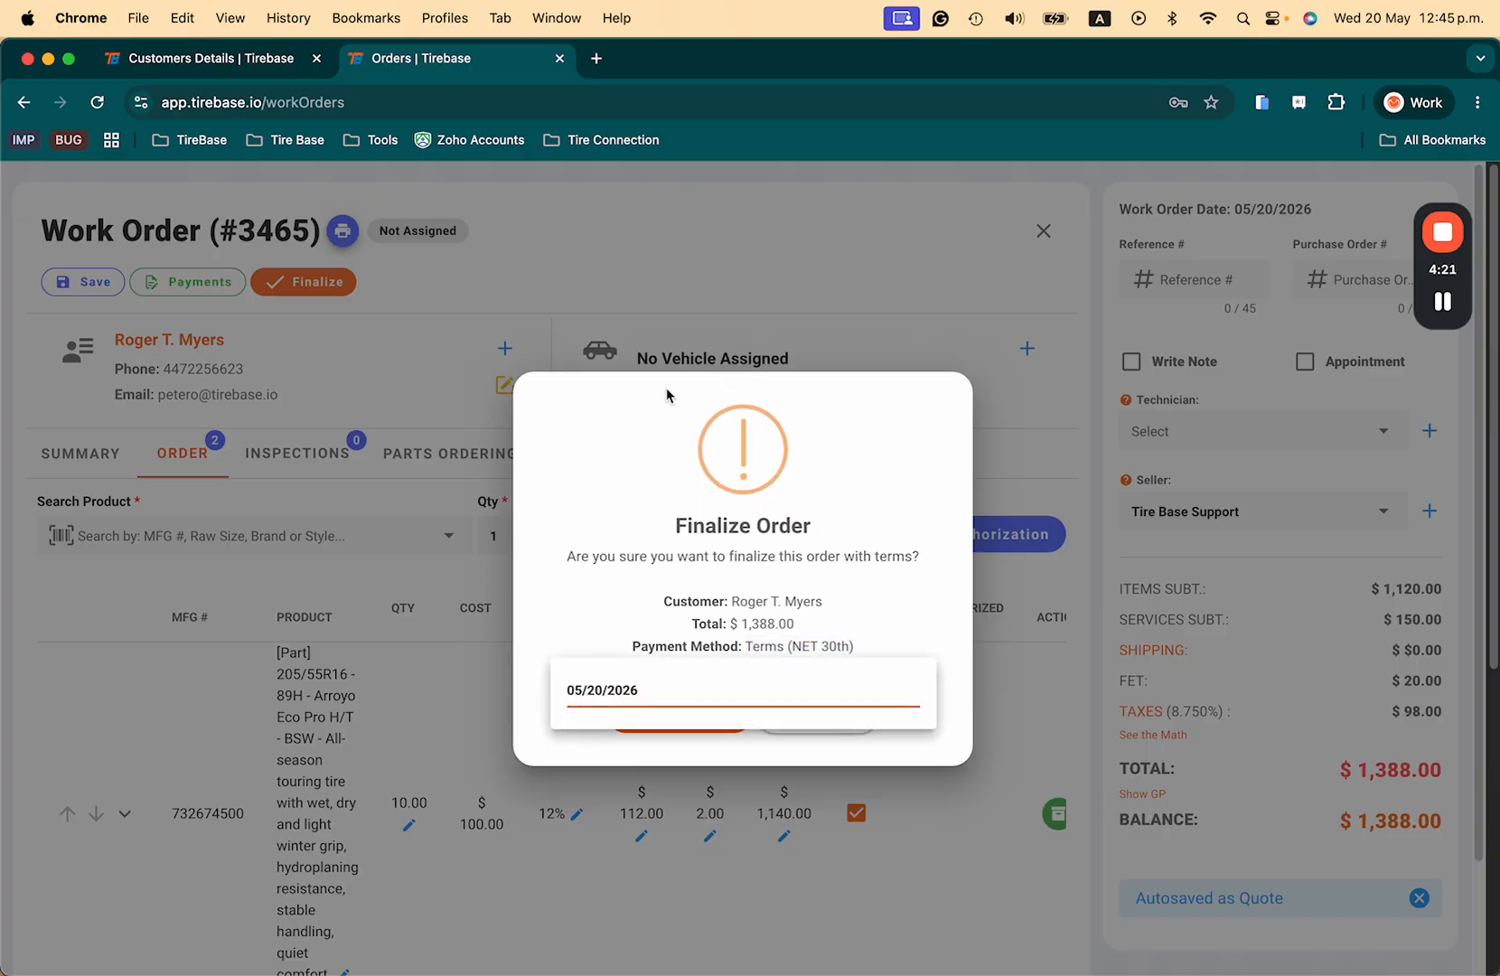
left_click(640, 700)
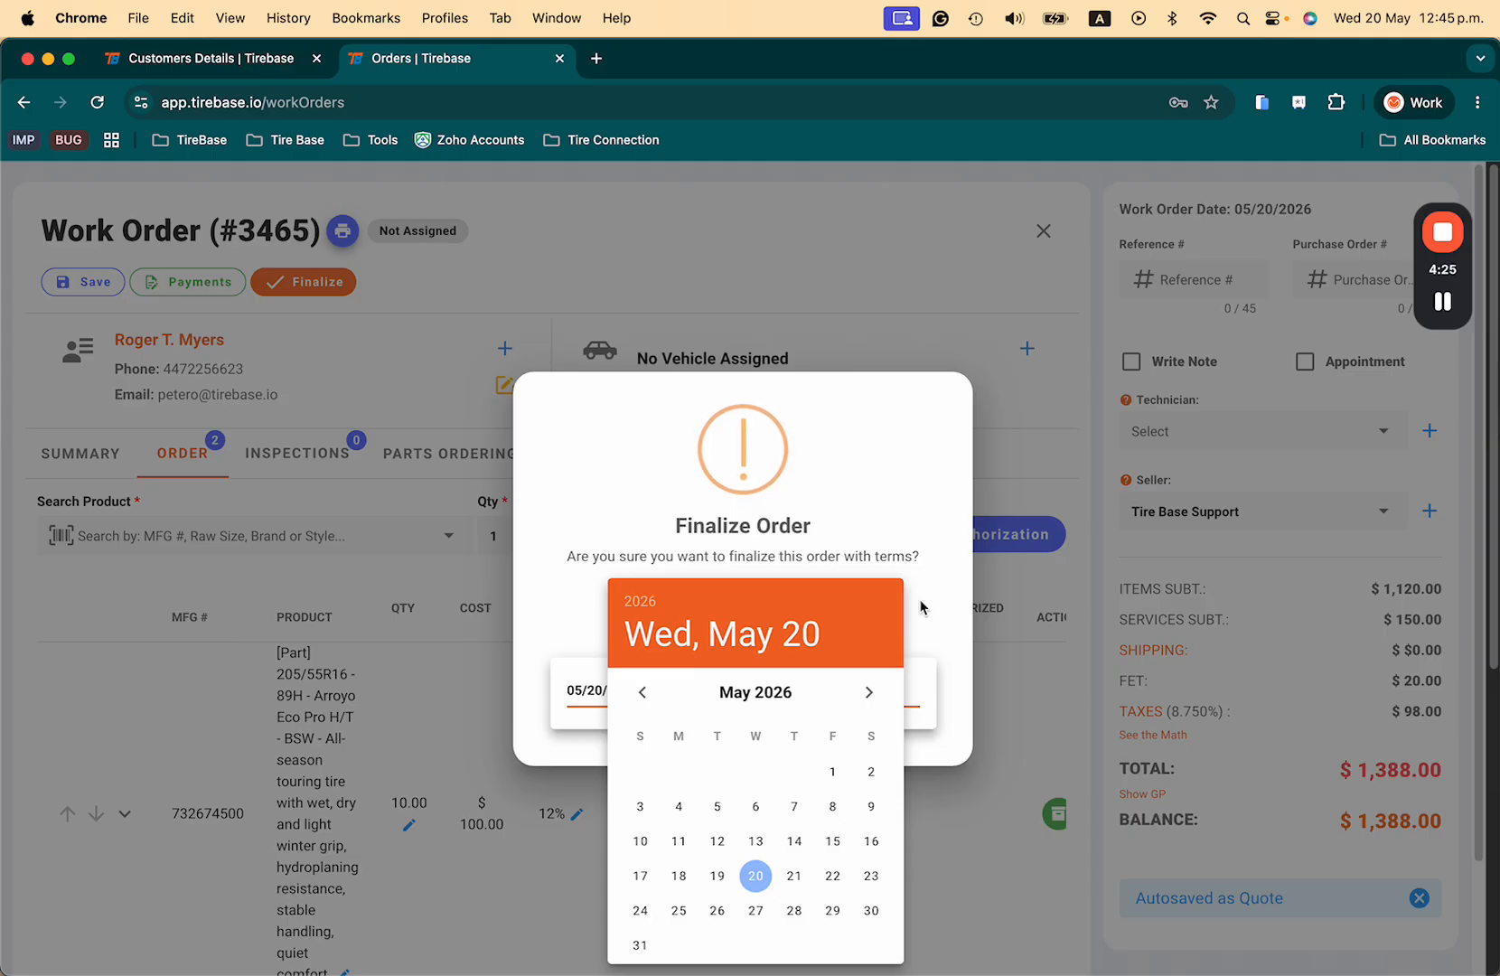
left_click(932, 627)
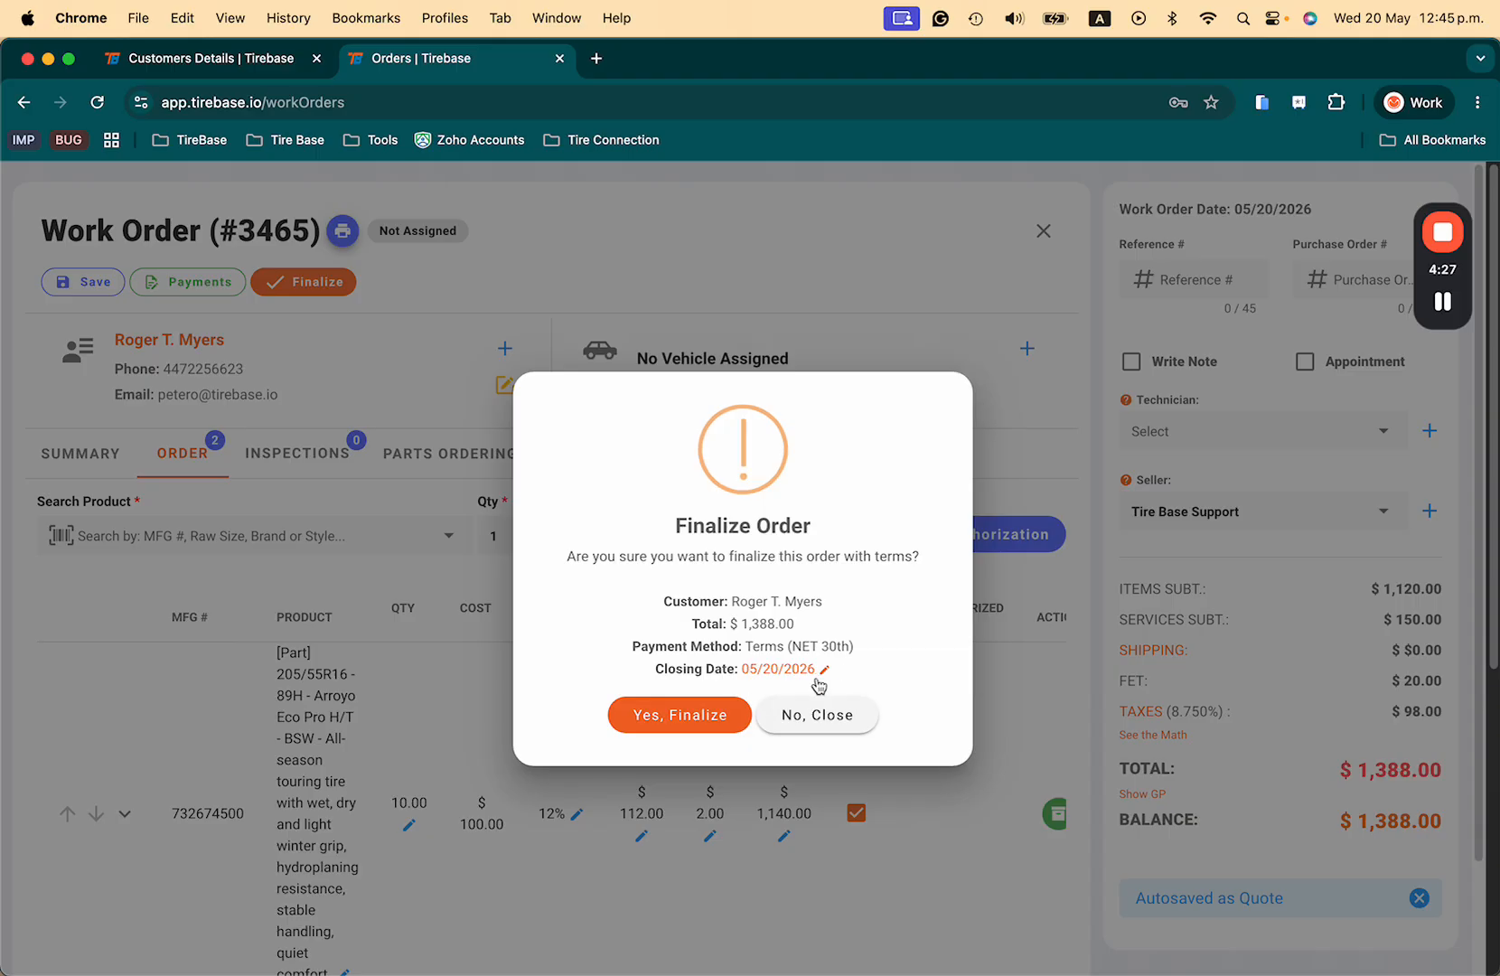
left_click(673, 723)
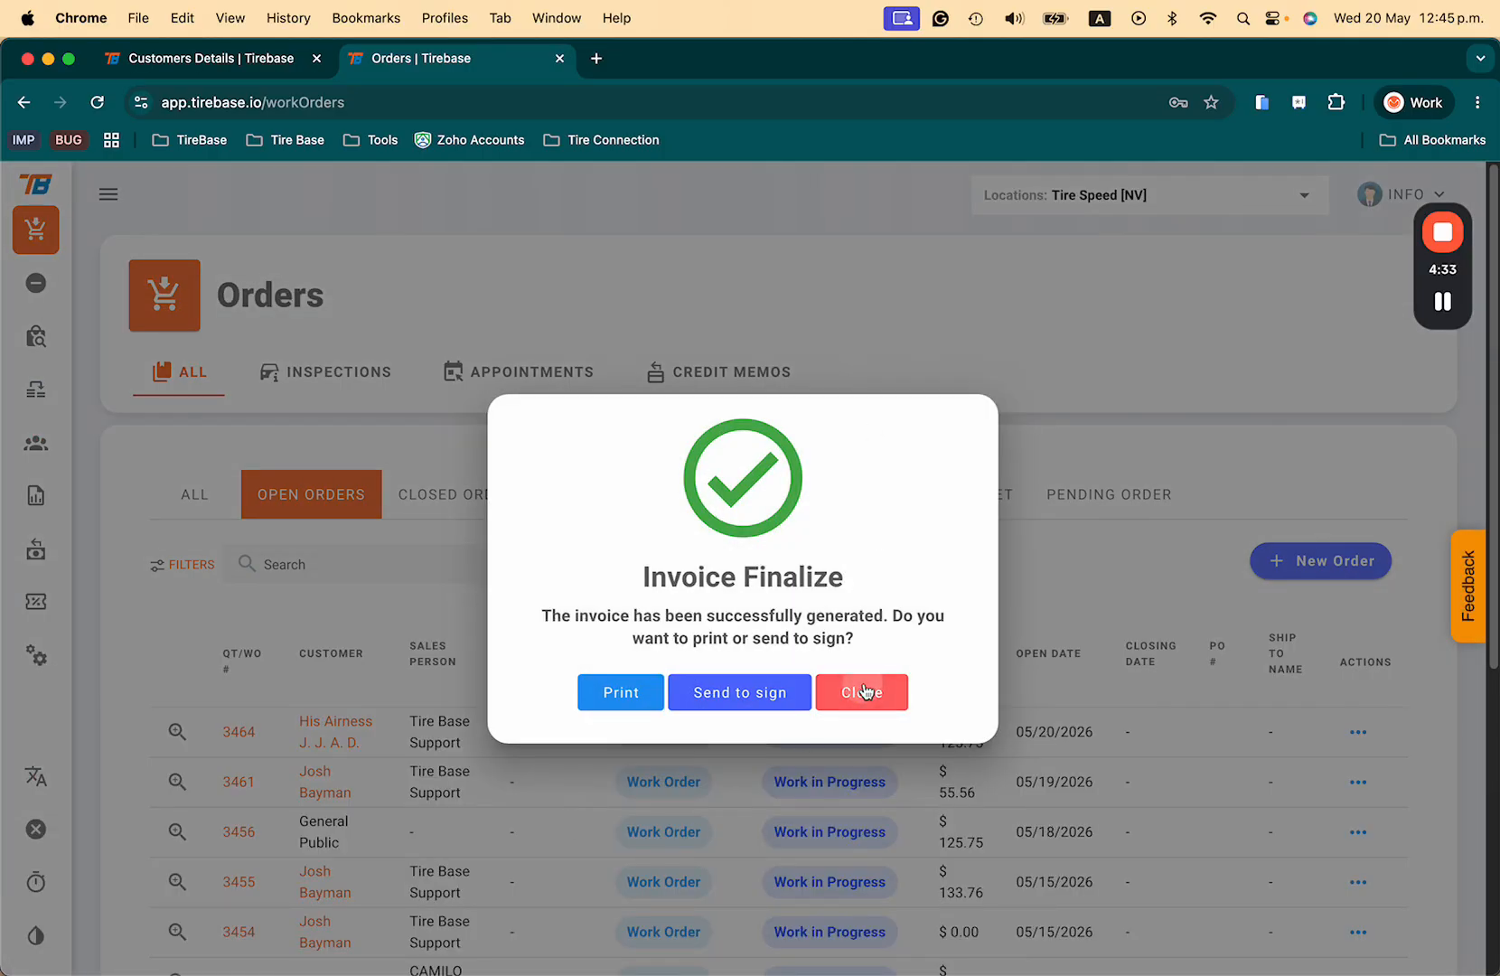
Step: Refresh the customer details tab to show the $1,388.00 balance due and pending invoice
left_click(863, 692)
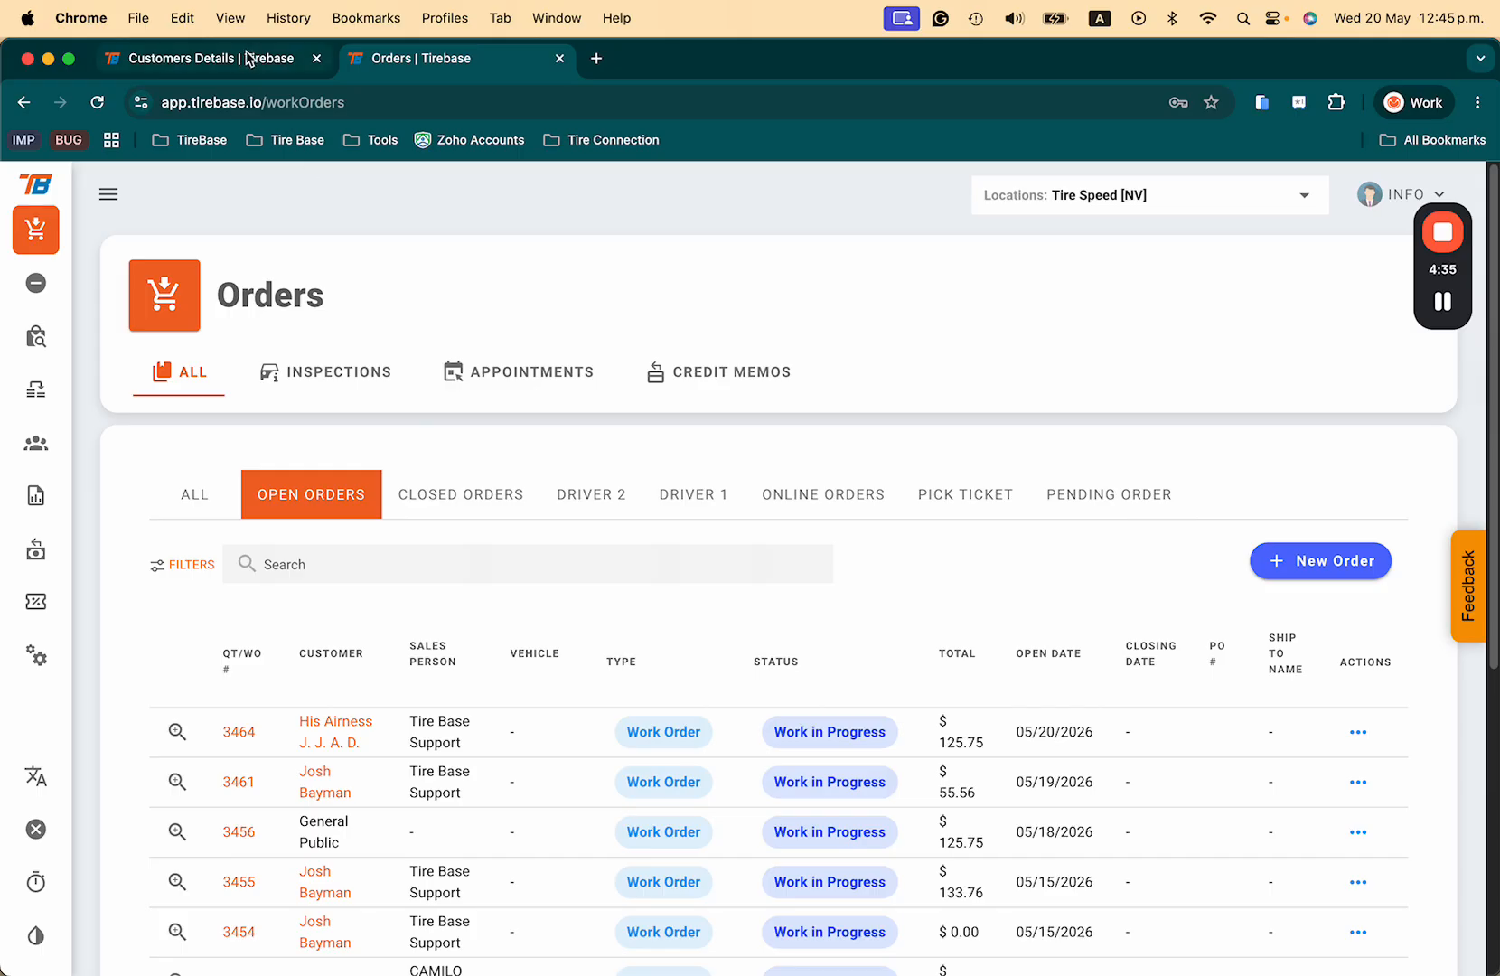
left_click(249, 58)
left_click(98, 102)
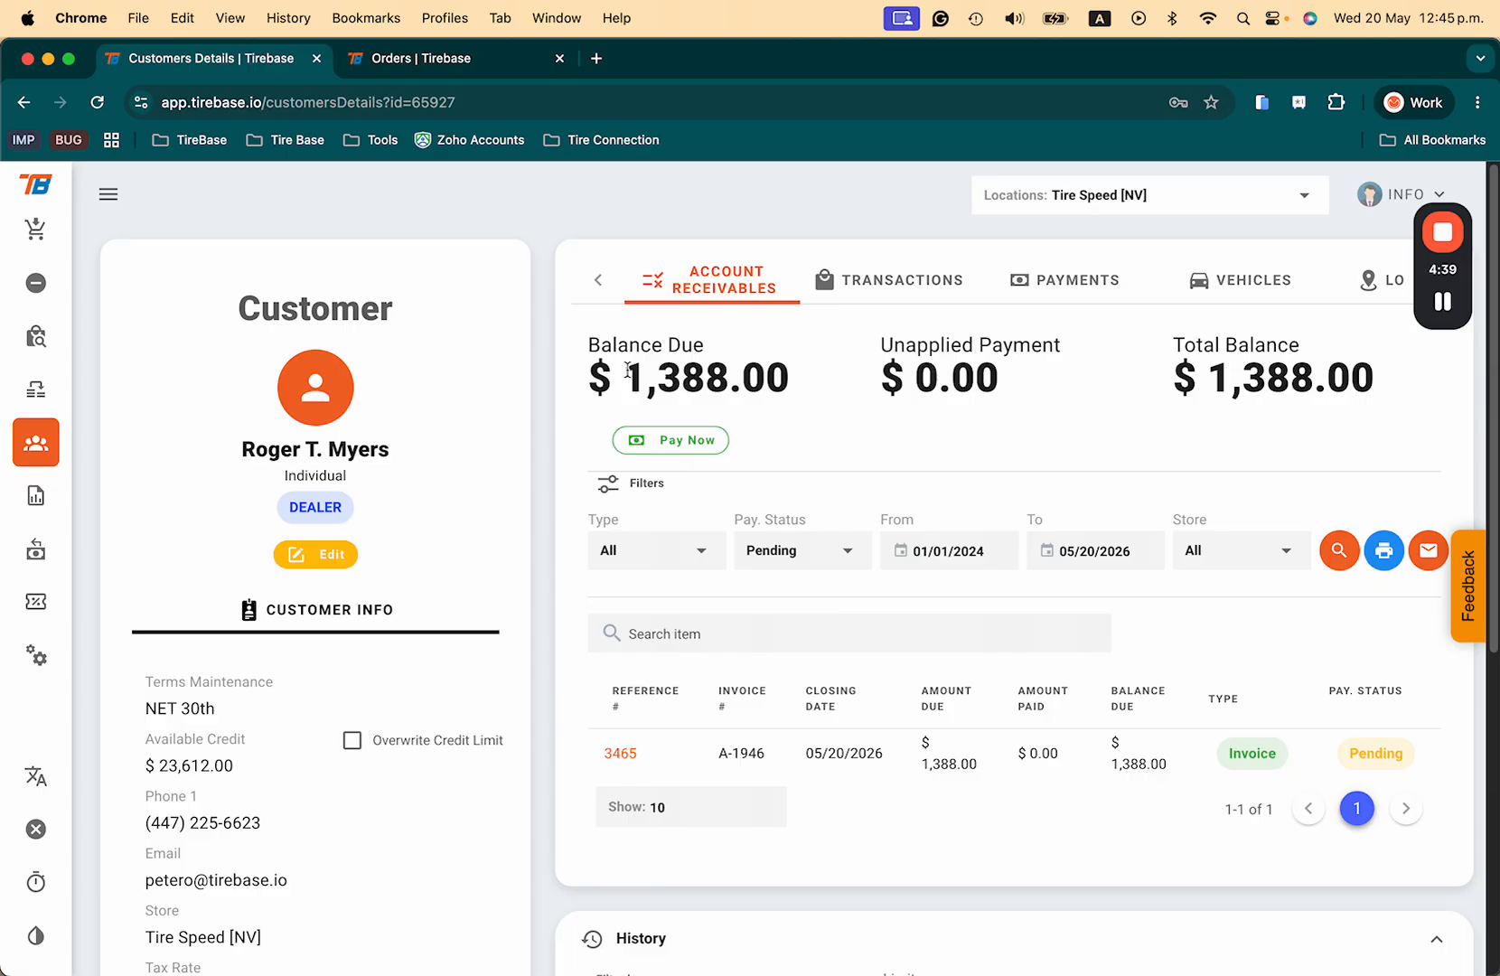
left_click_drag(628, 370, 810, 375)
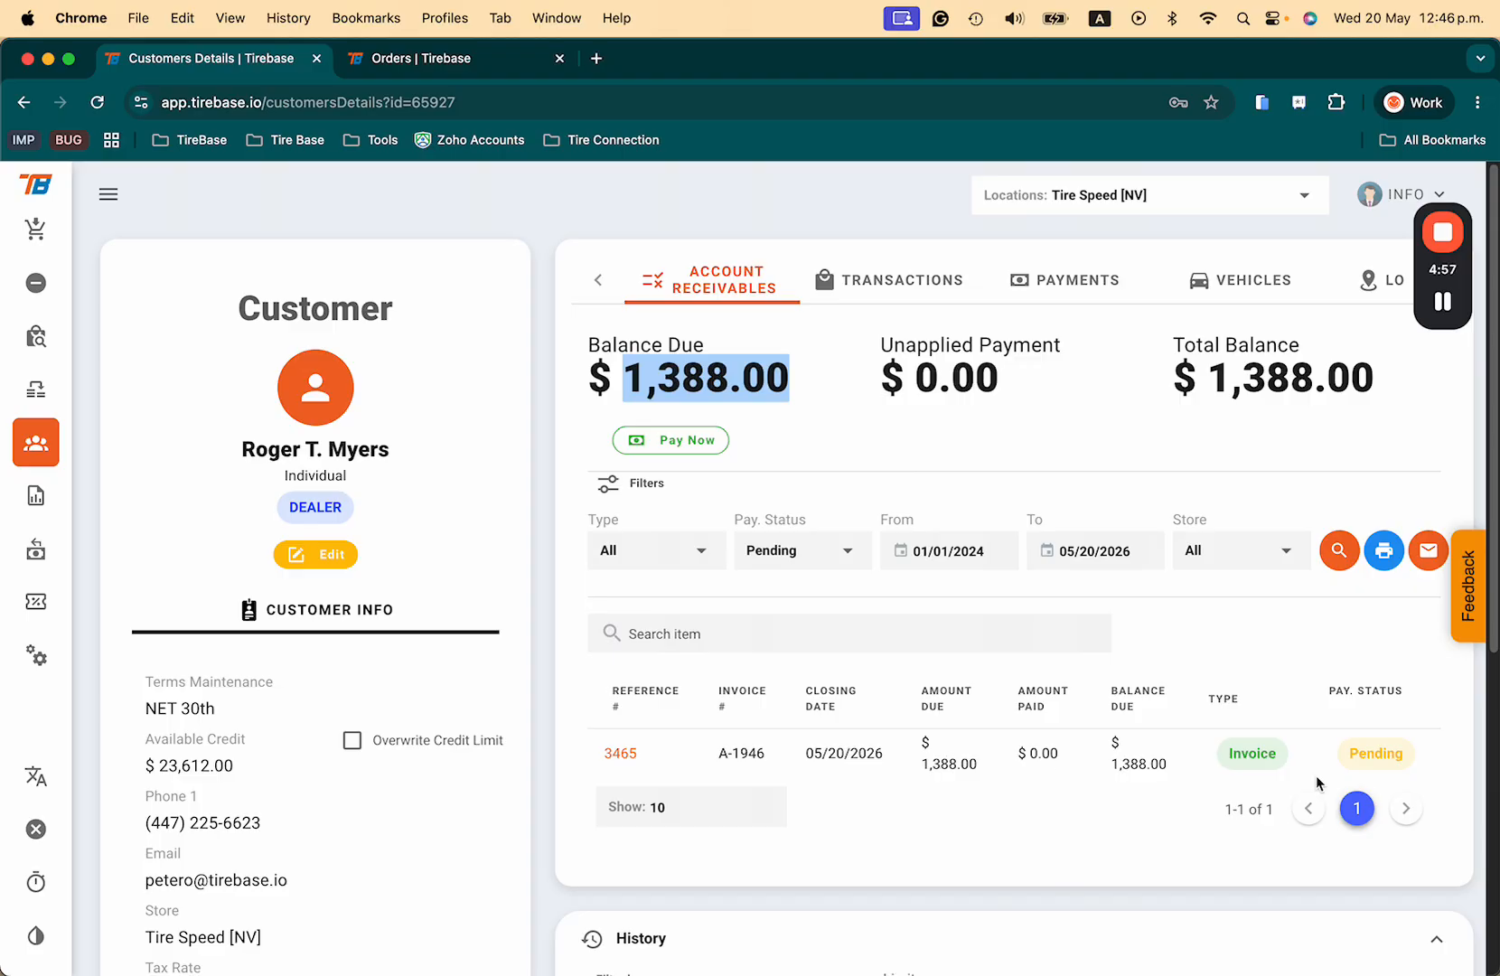
left_click(1016, 470)
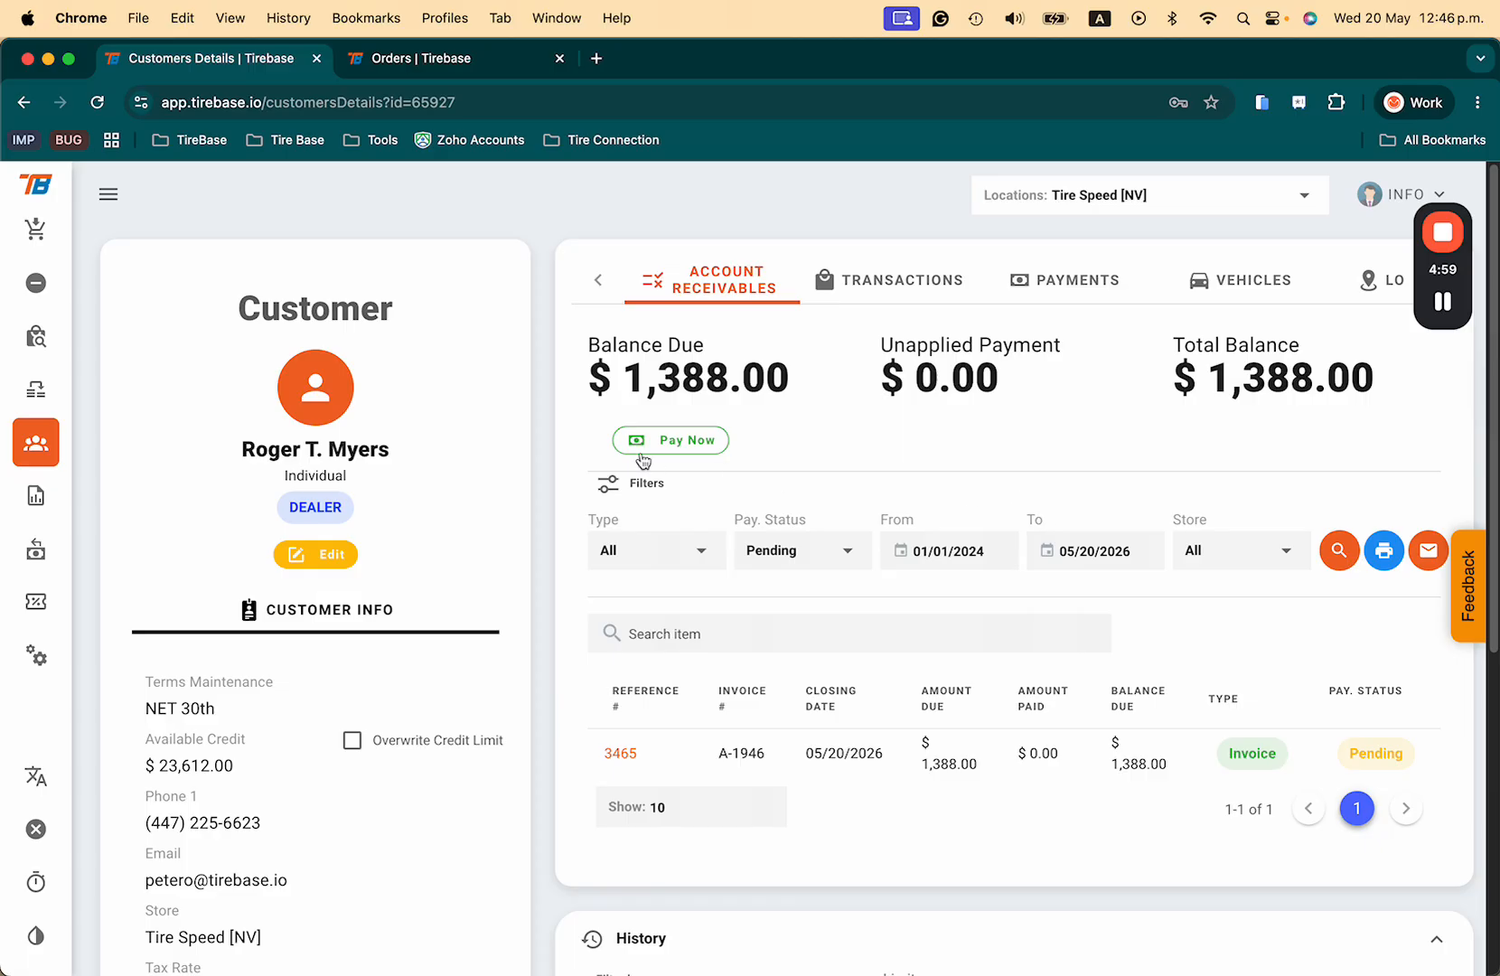
Step: Start a $1,388 Check payment dated 05/20/2026 applied to the pending invoice
left_click(678, 441)
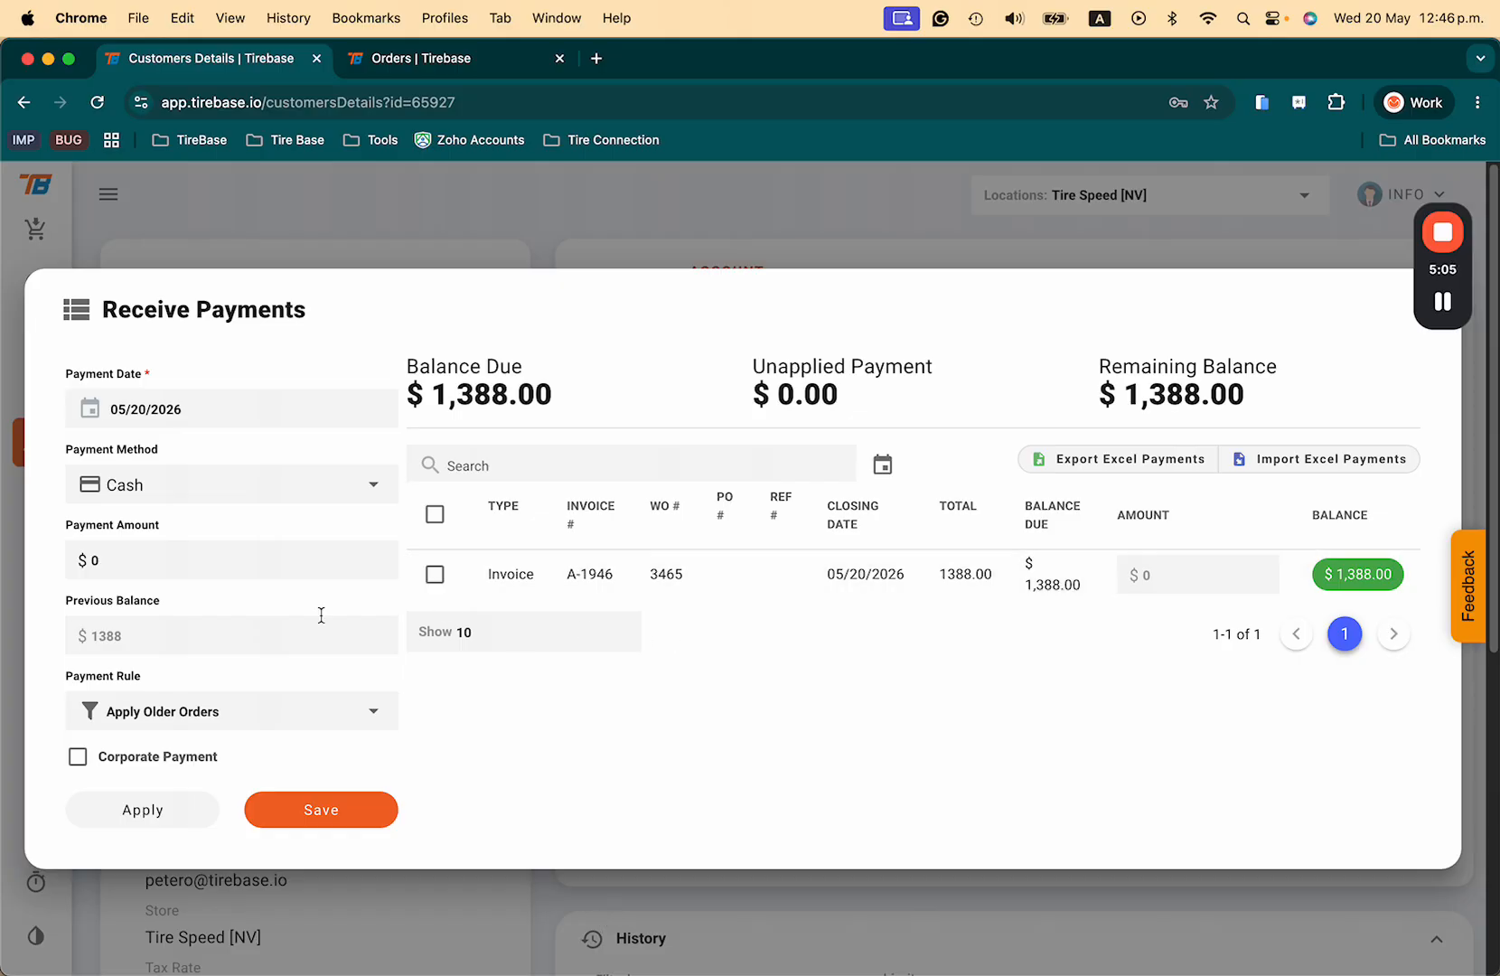
left_click(277, 425)
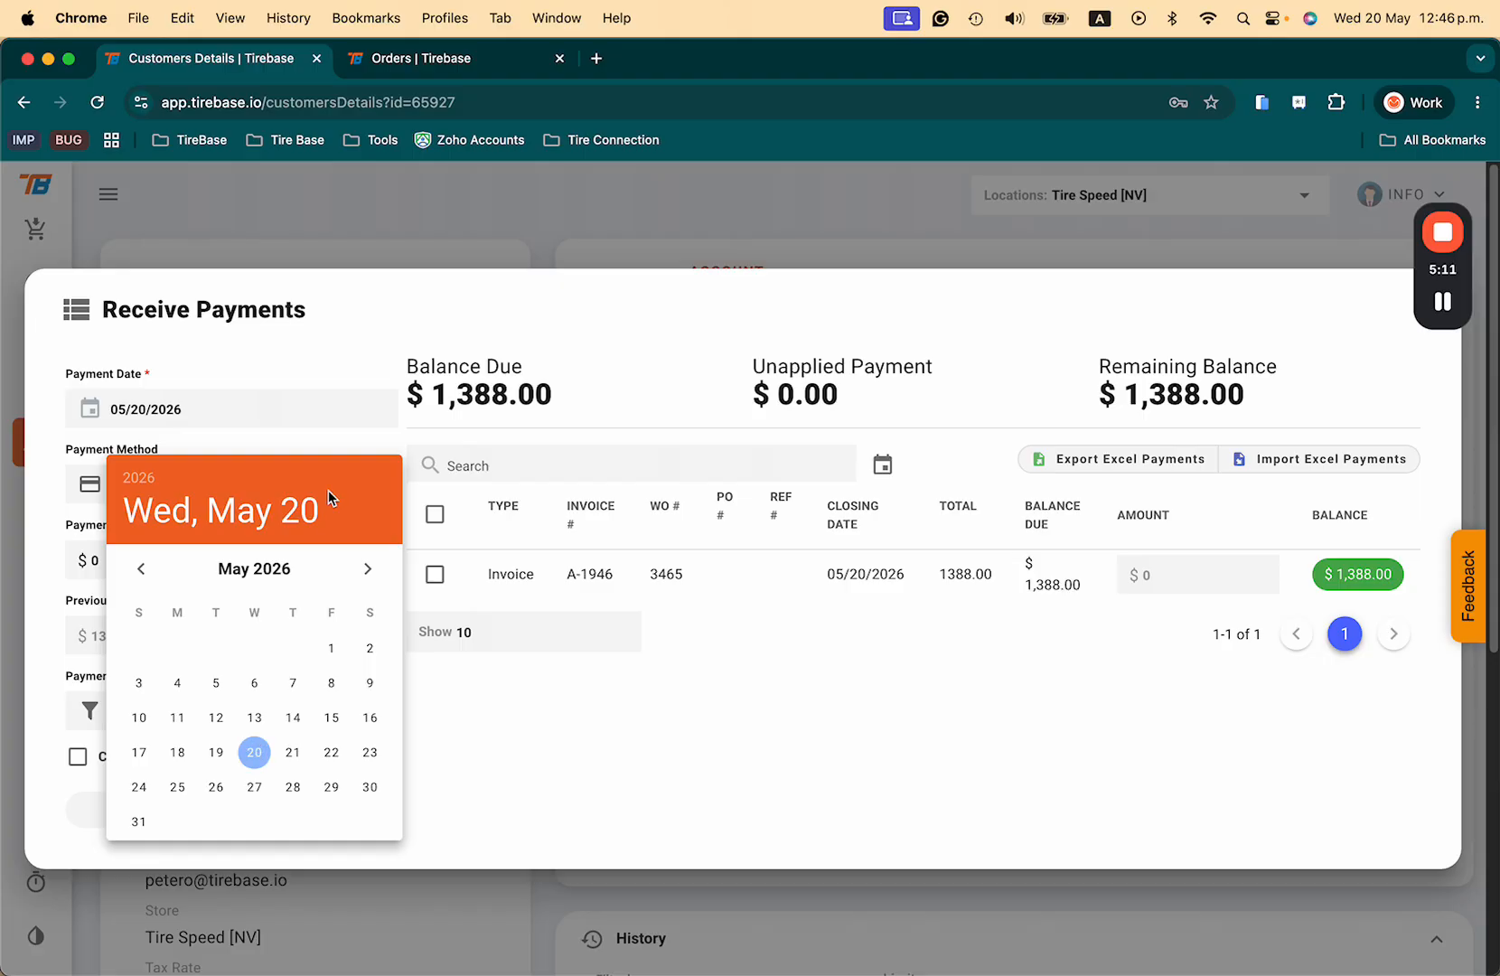
left_click(332, 372)
left_click(189, 484)
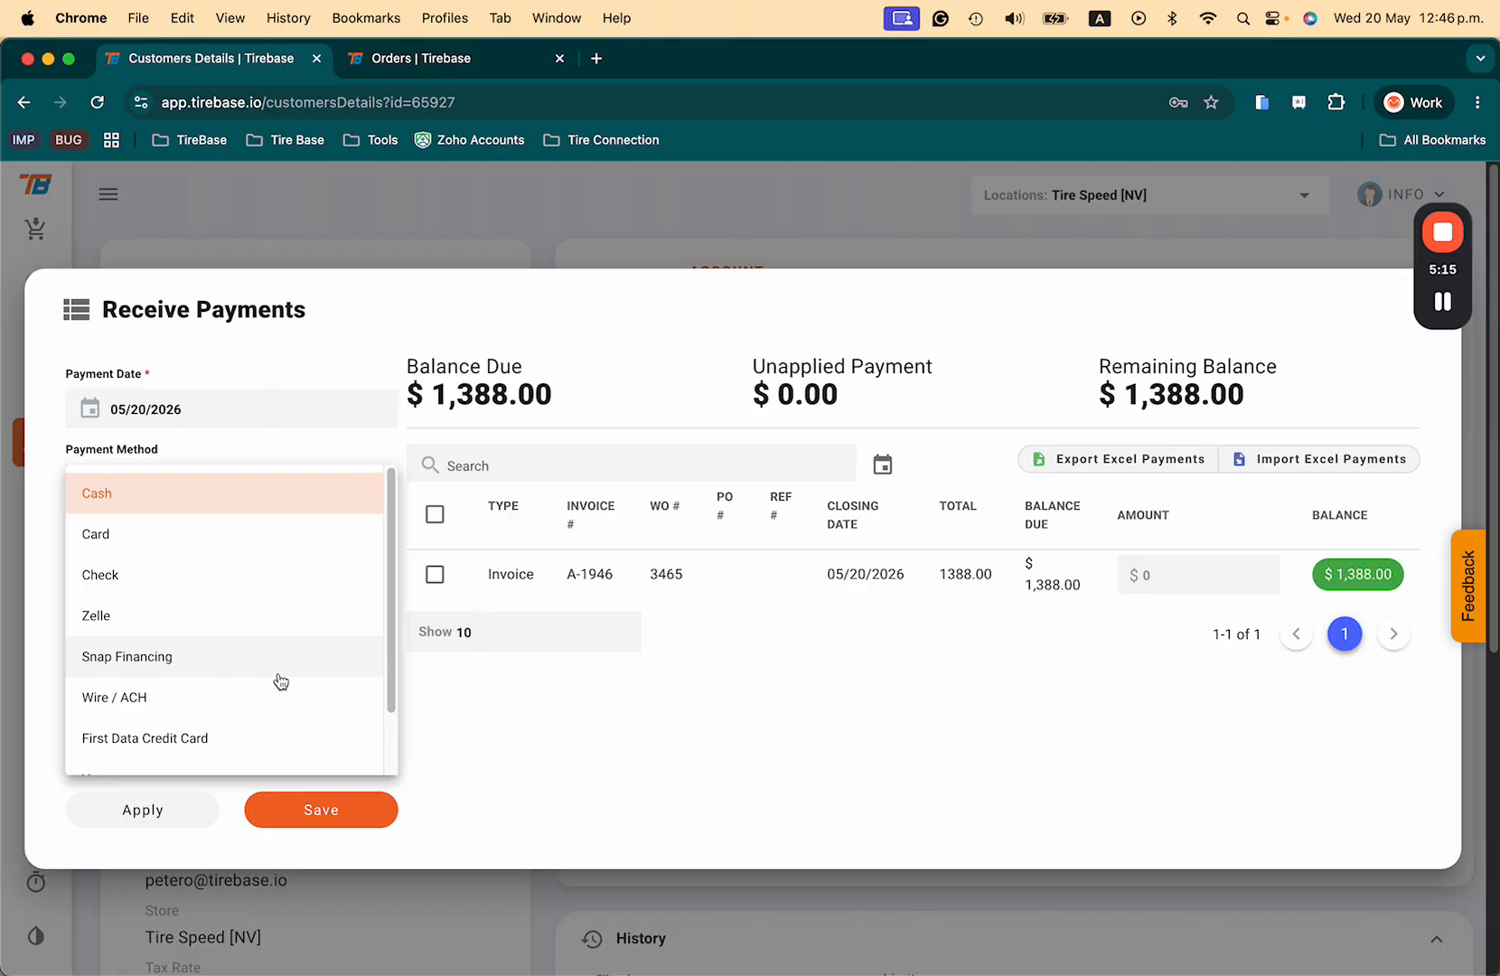
left_click(208, 573)
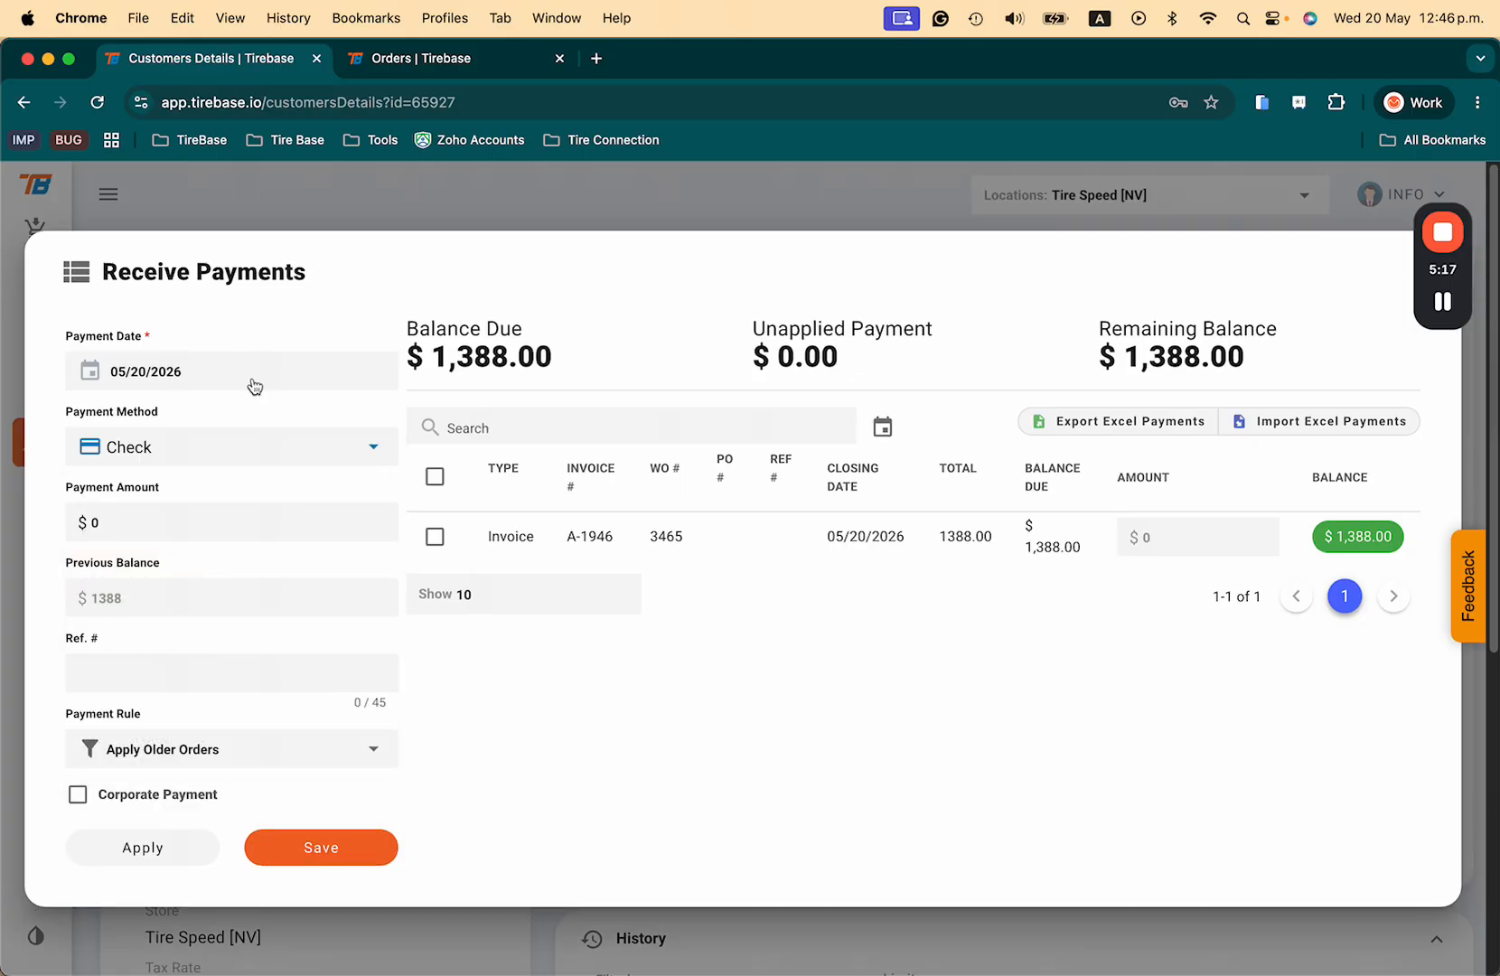
left_click(435, 536)
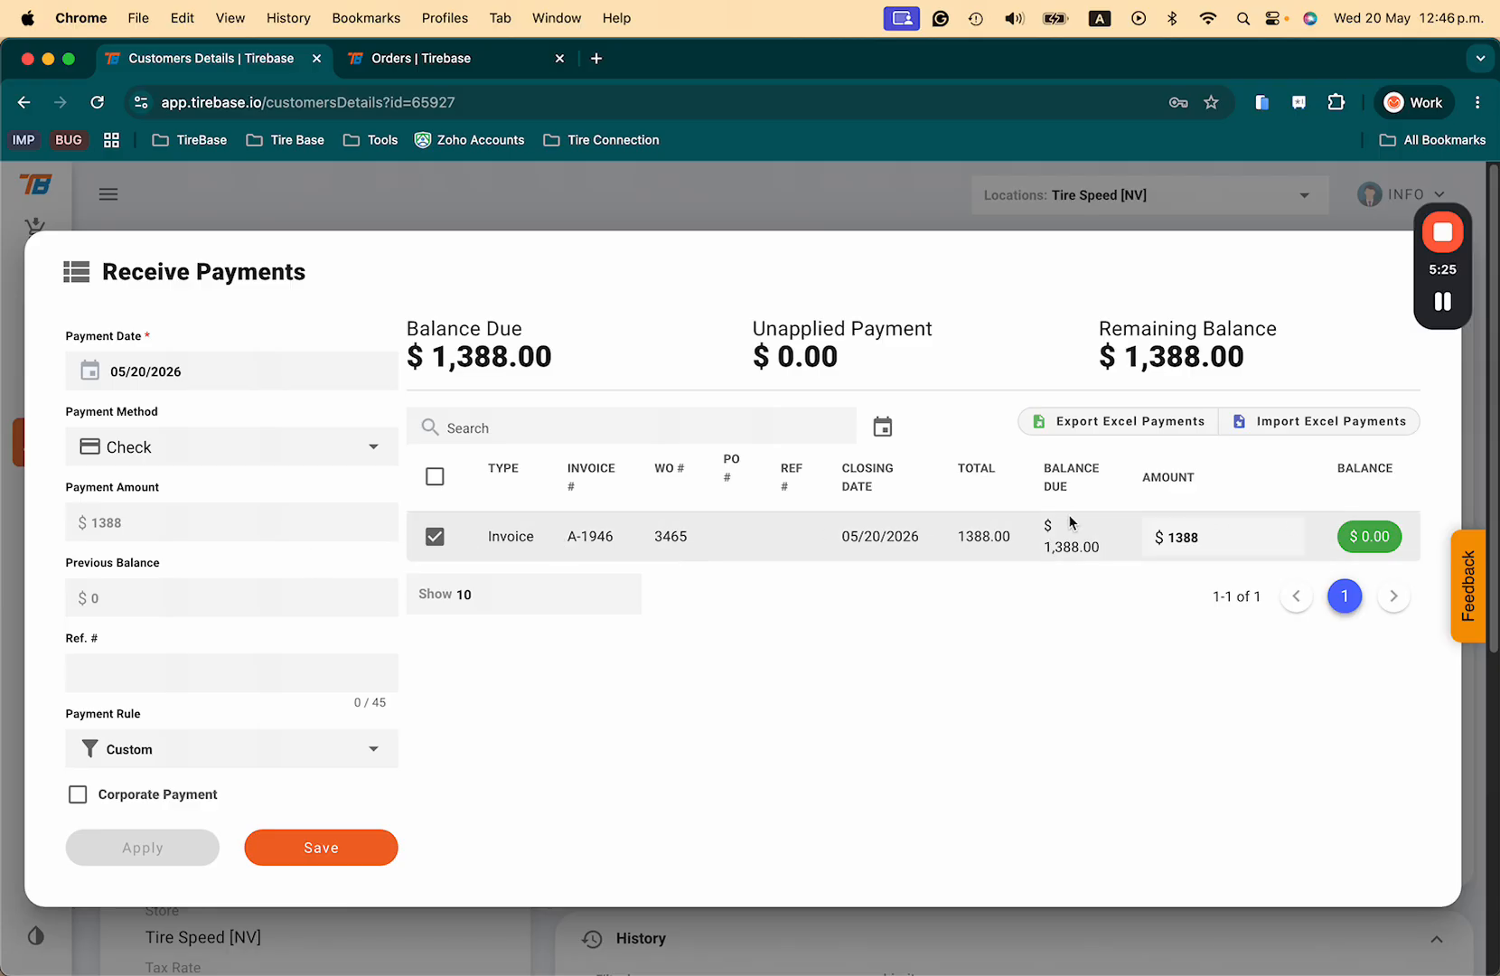
Step: Set invoice A-1946's payment amount to 388 and enter the check reference number
left_click(1227, 529)
type("388")
left_click(1122, 689)
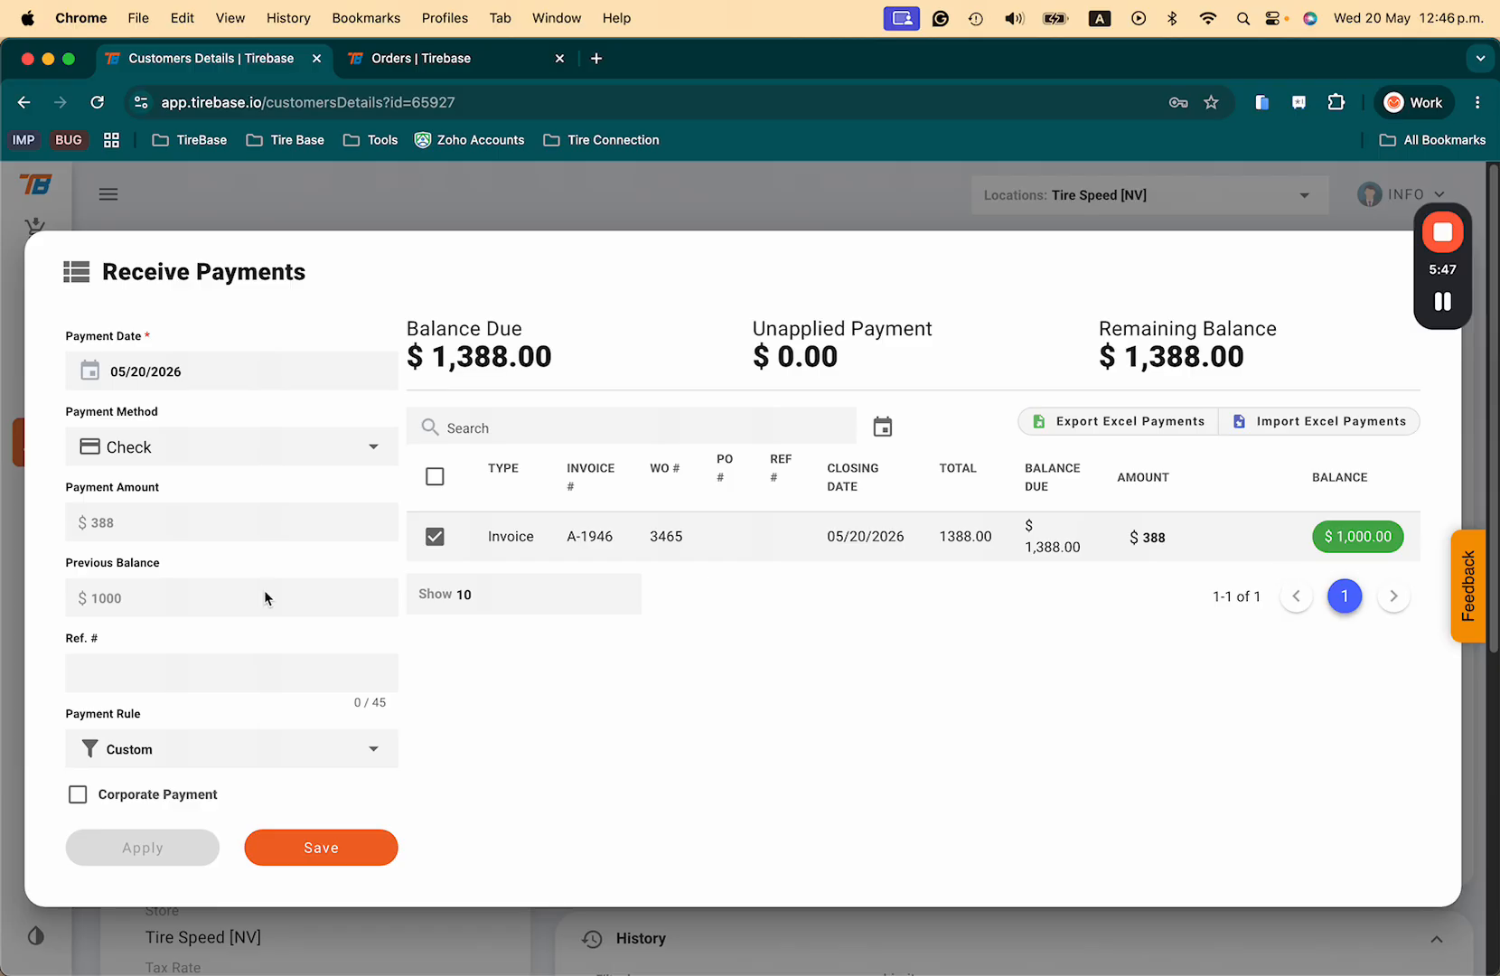
left_click(176, 684)
left_click(80, 798)
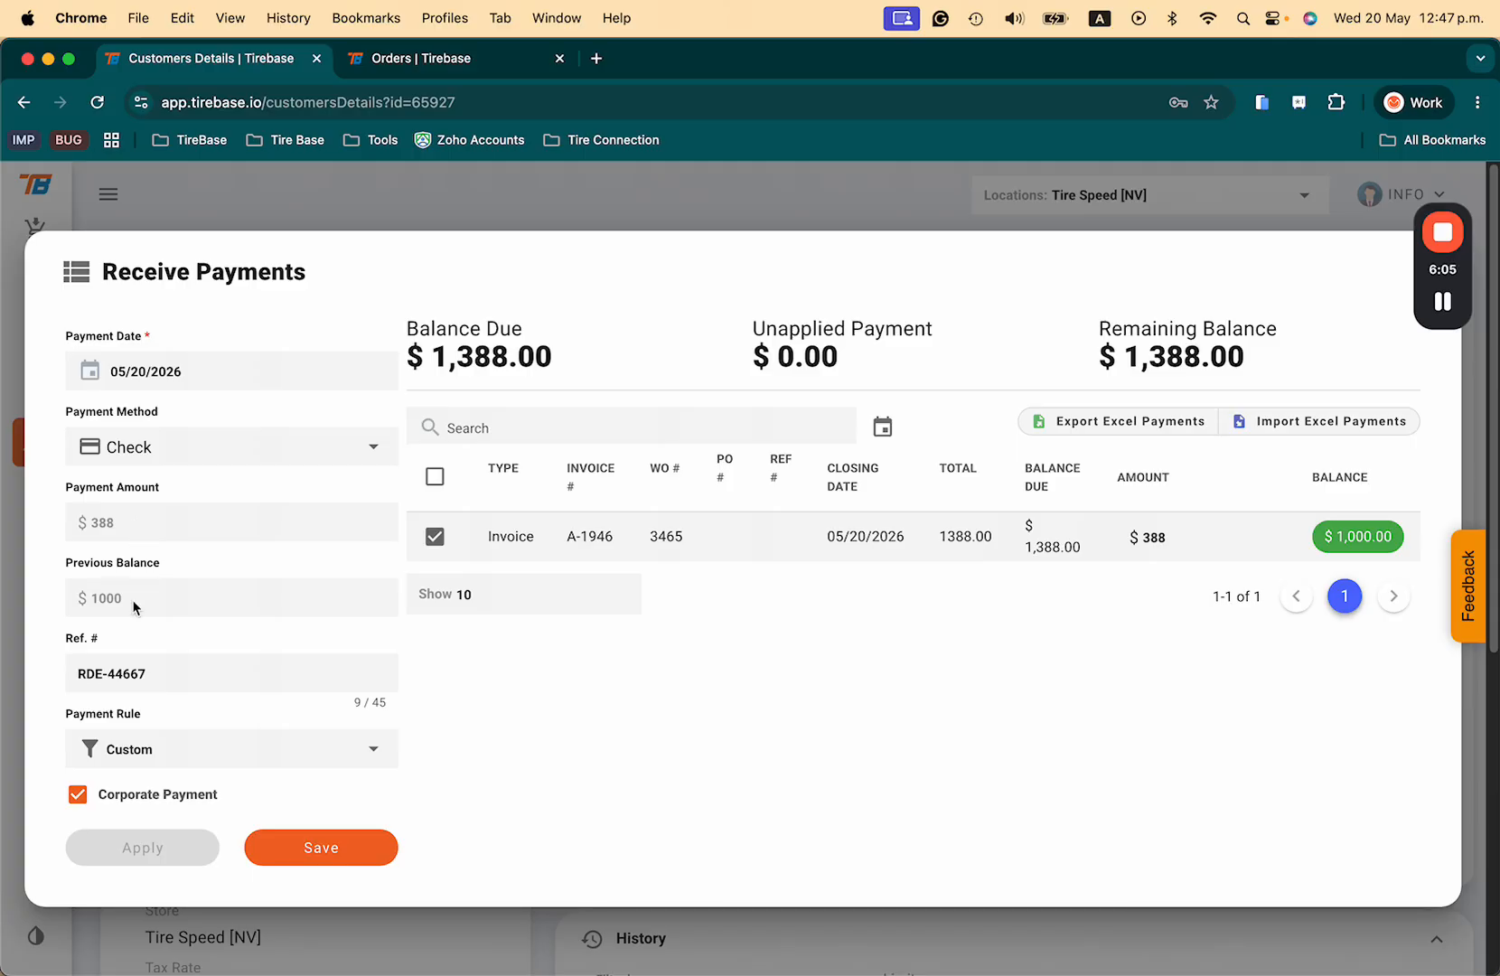
left_click(87, 798)
Step: Save the $388 check payment and confirm its creation against the $1,388.00 debt
left_click(312, 849)
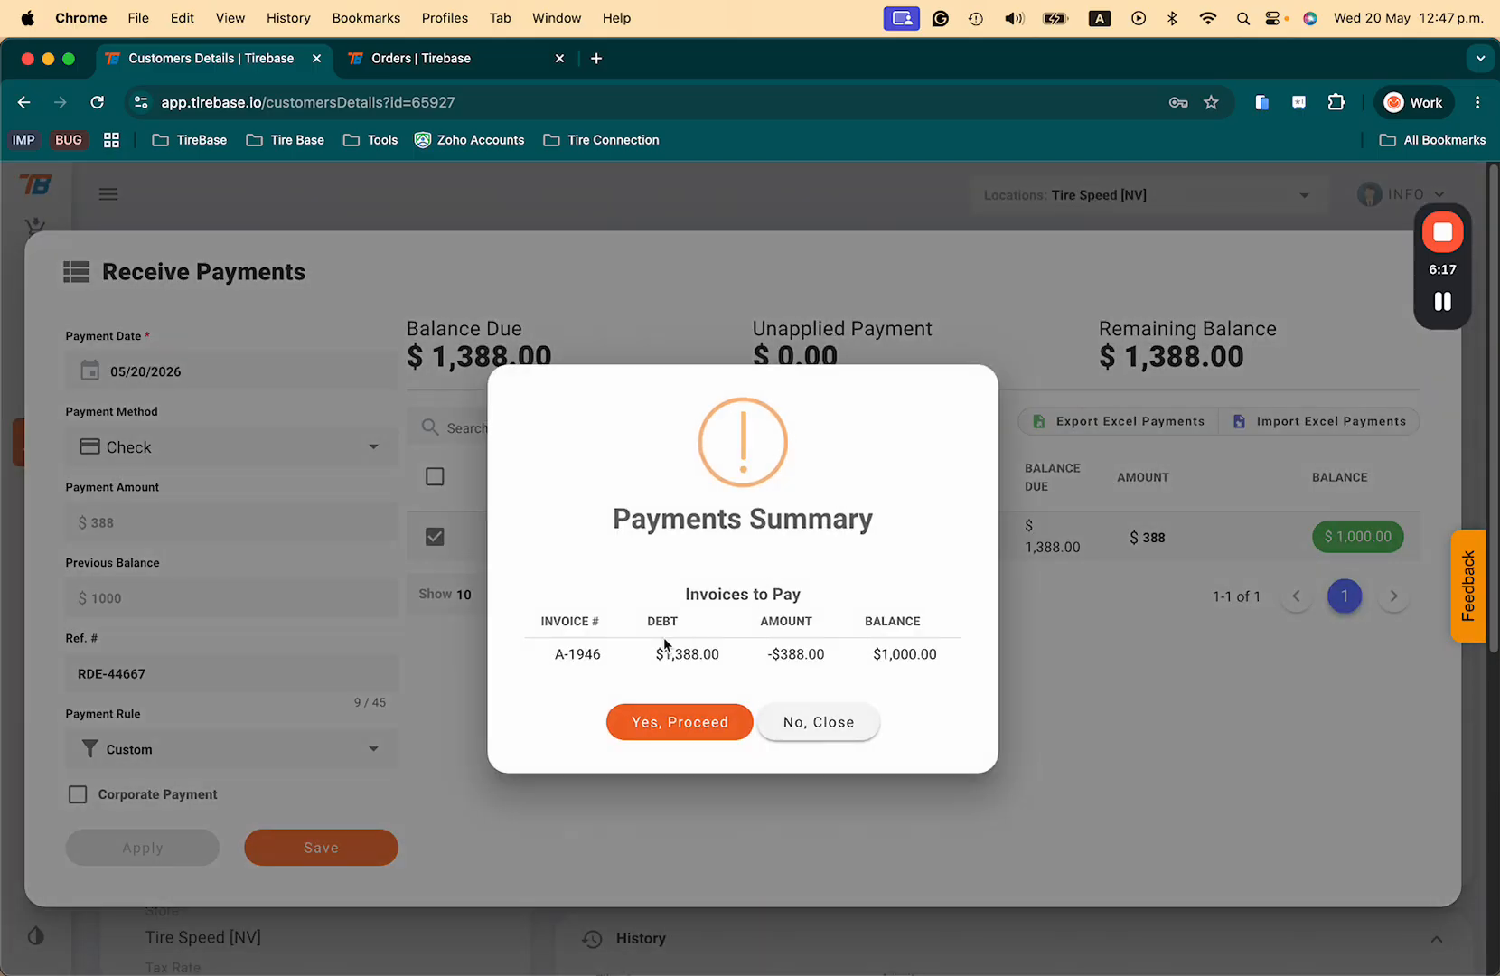
left_click_drag(655, 656, 734, 665)
left_click_drag(767, 657, 931, 658)
left_click(692, 726)
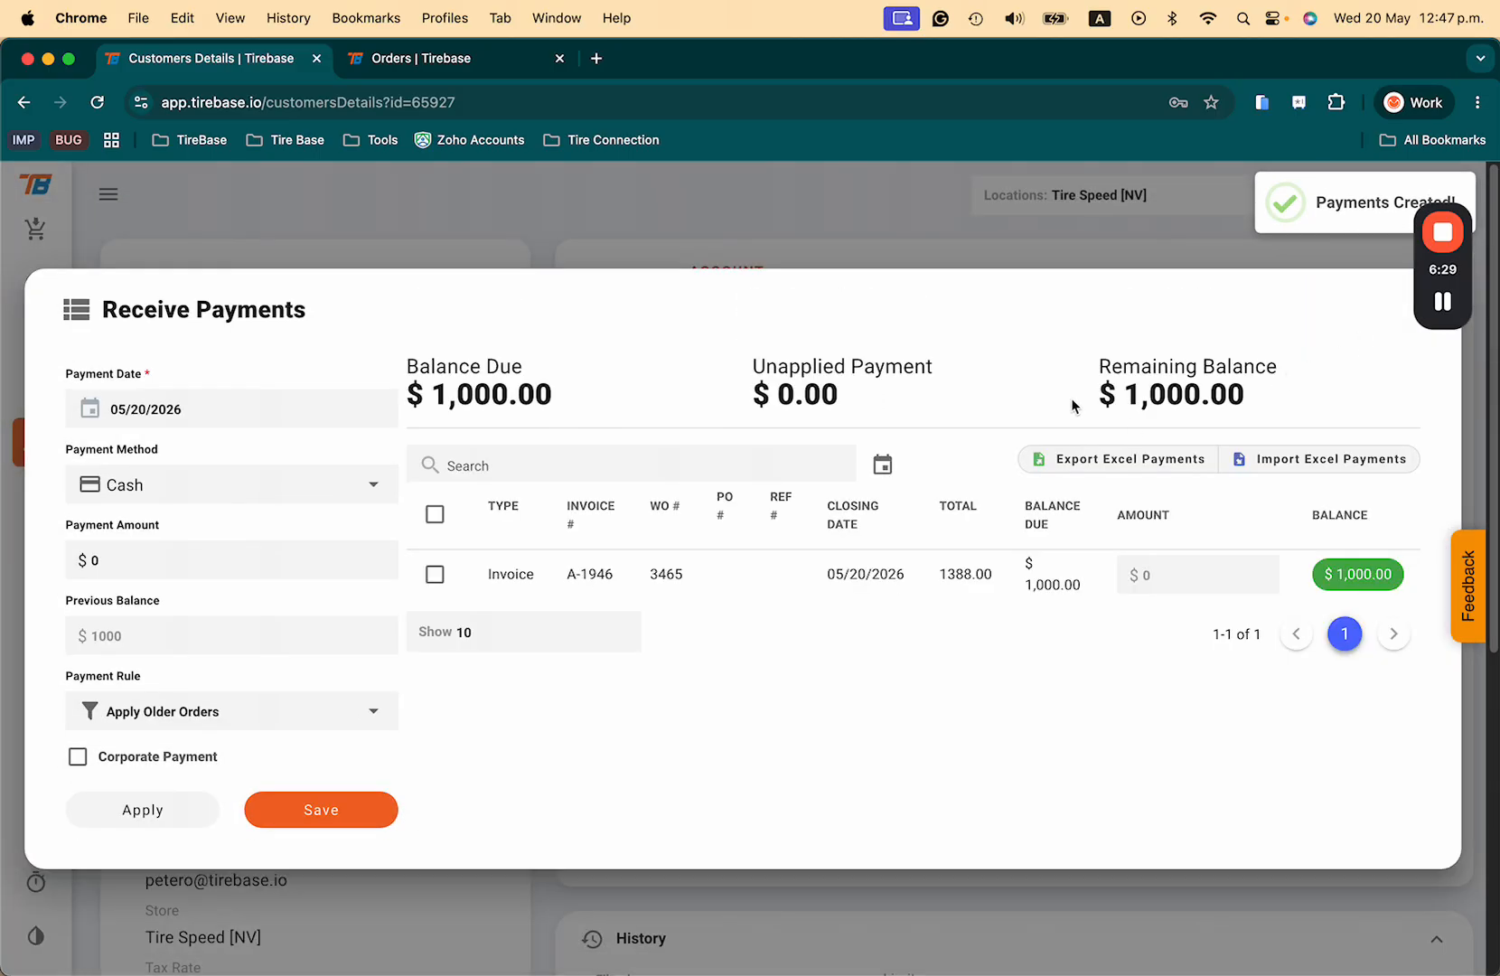
Step: Close the completed payment form, leaving the $1,000.00 balance shown
left_click_drag(1278, 407, 1046, 407)
left_click(1345, 291)
left_click_drag(1422, 274, 1278, 253)
left_click(1428, 309)
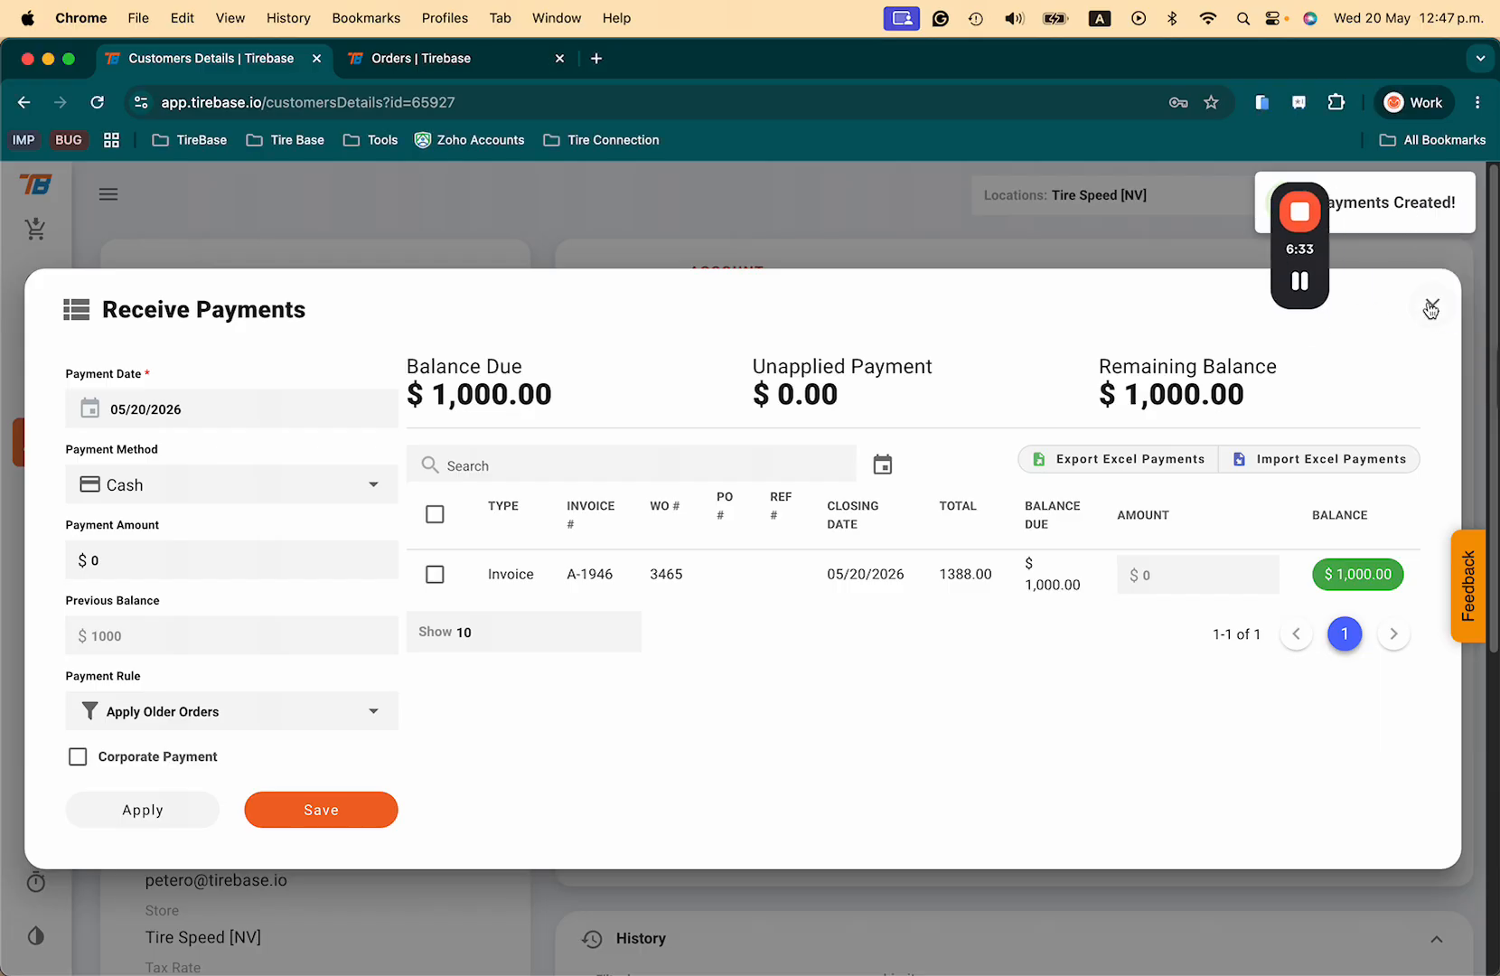
left_click(1432, 305)
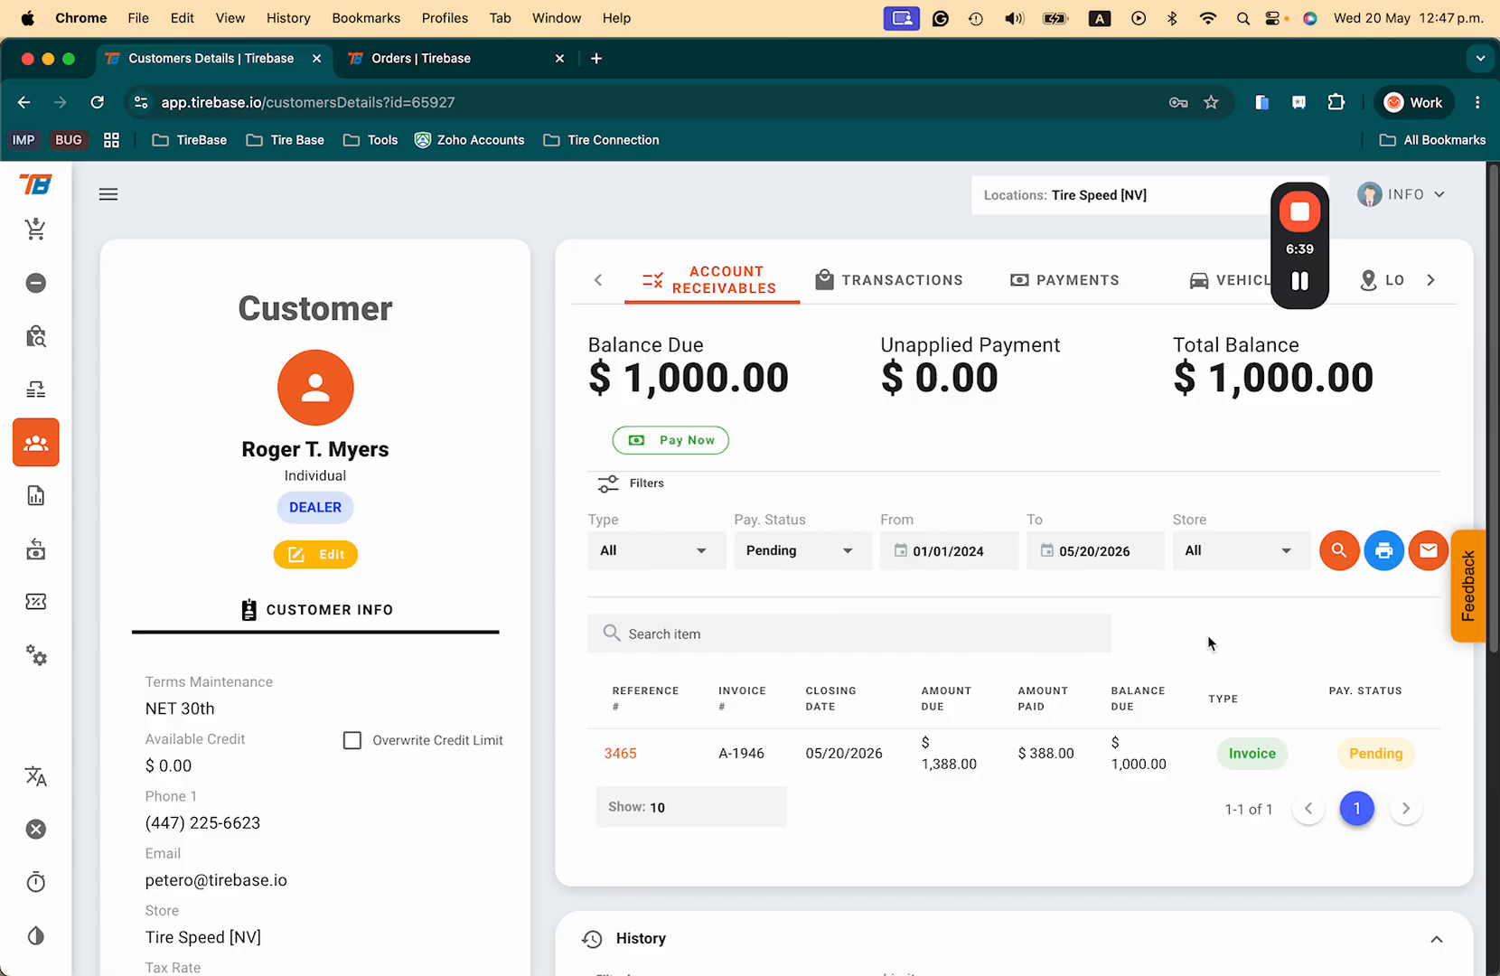
Step: Apply a $1,000 cash payment to invoice A-1946 and confirm it, clearing the balance
left_click(671, 440)
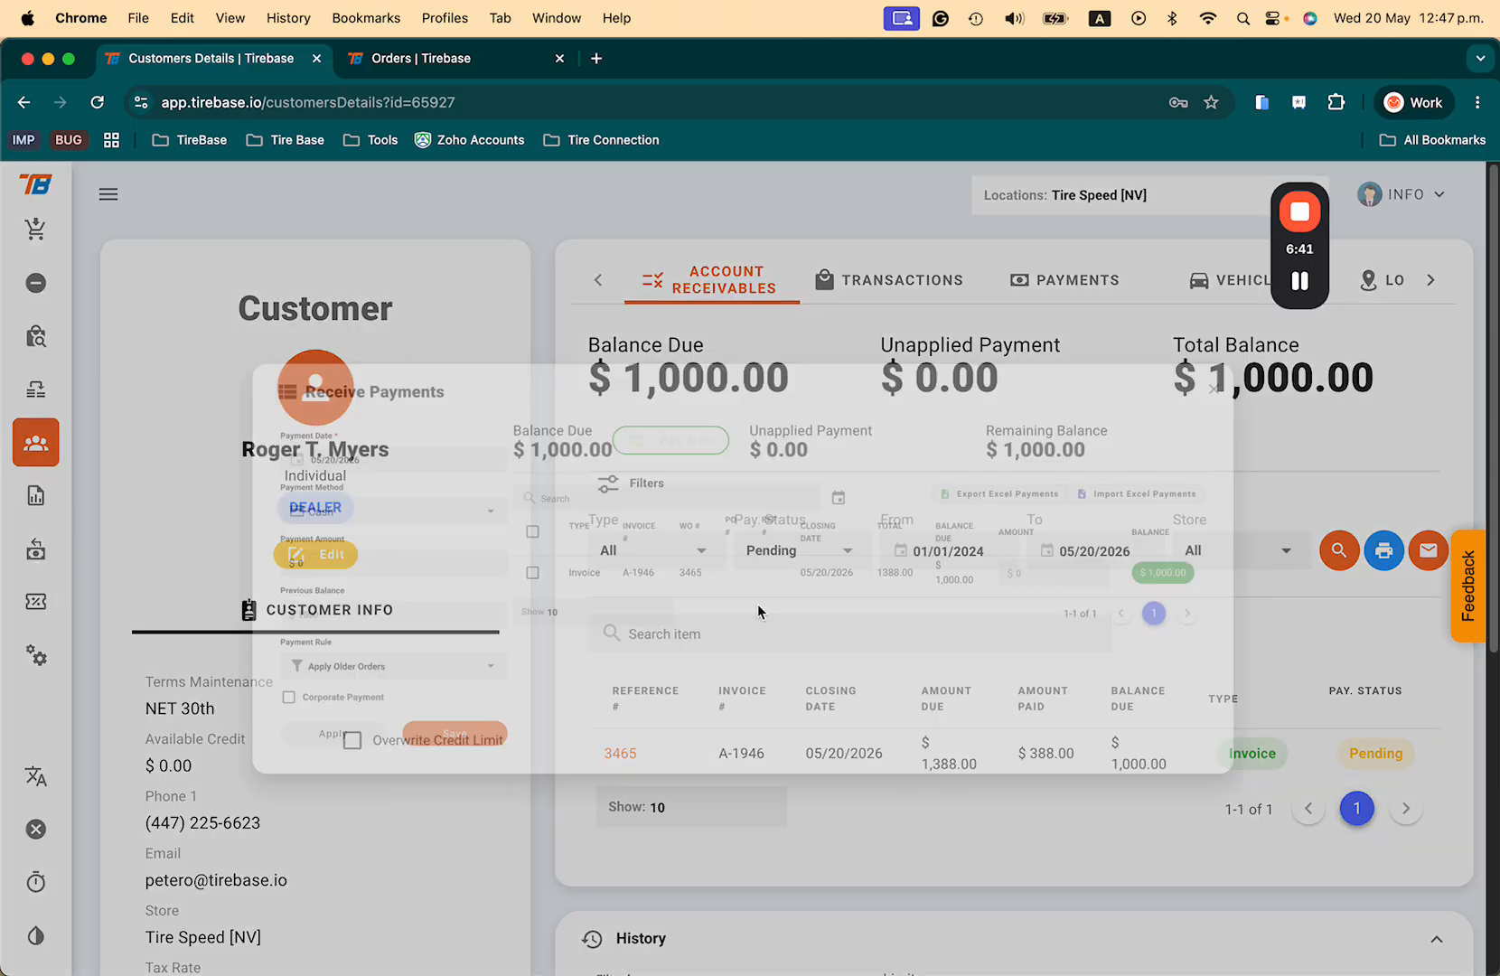
left_click(435, 574)
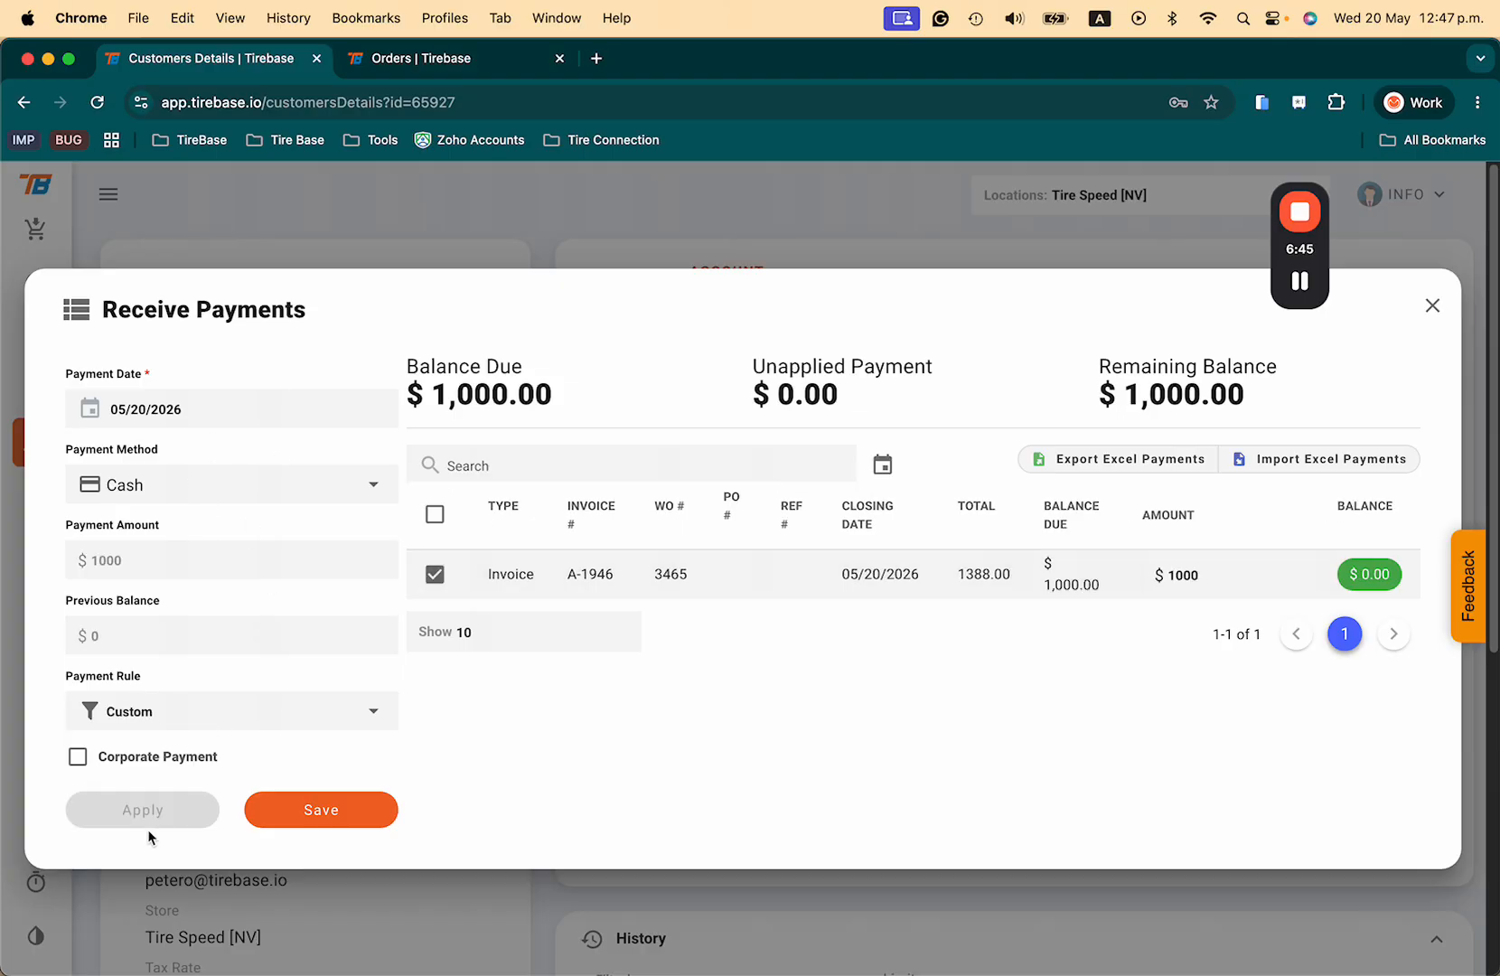
left_click(337, 825)
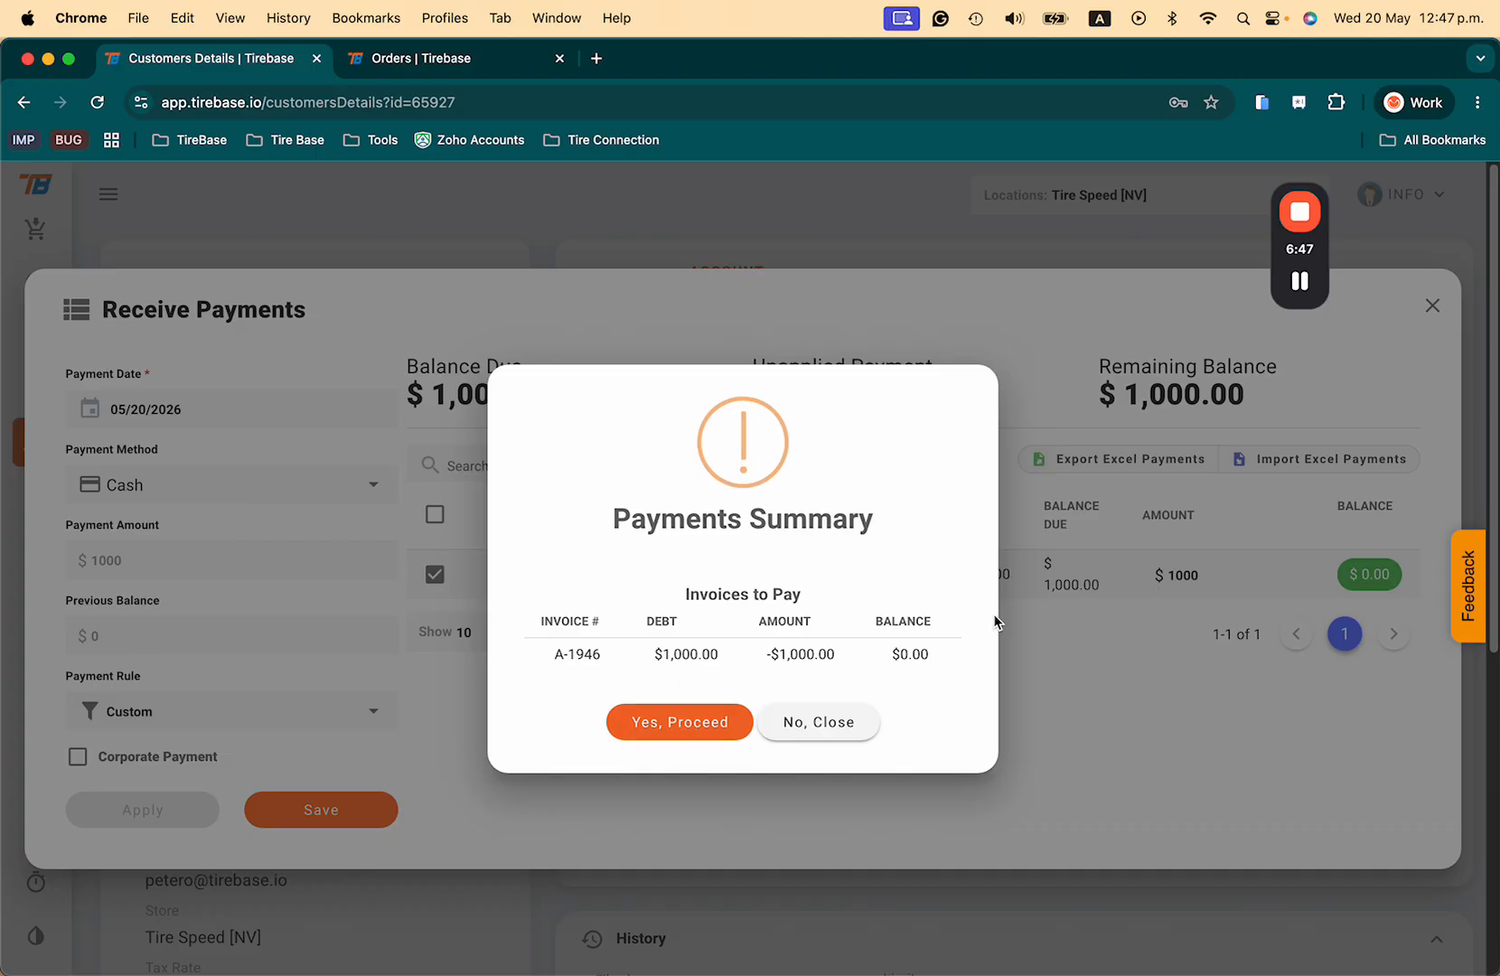
left_click(665, 720)
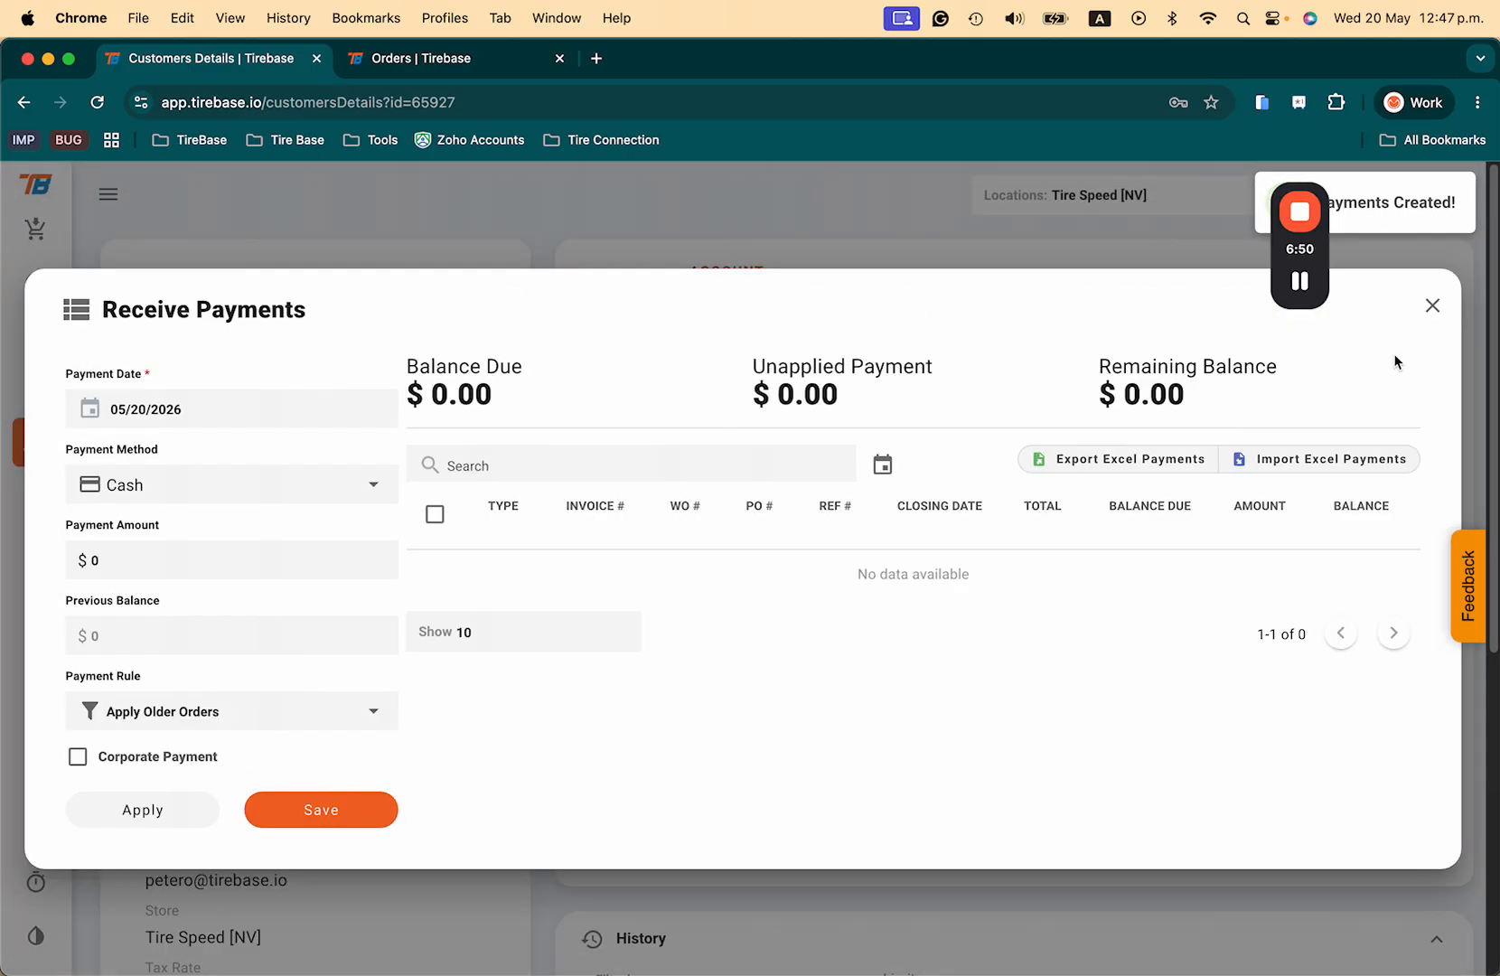
left_click(1429, 307)
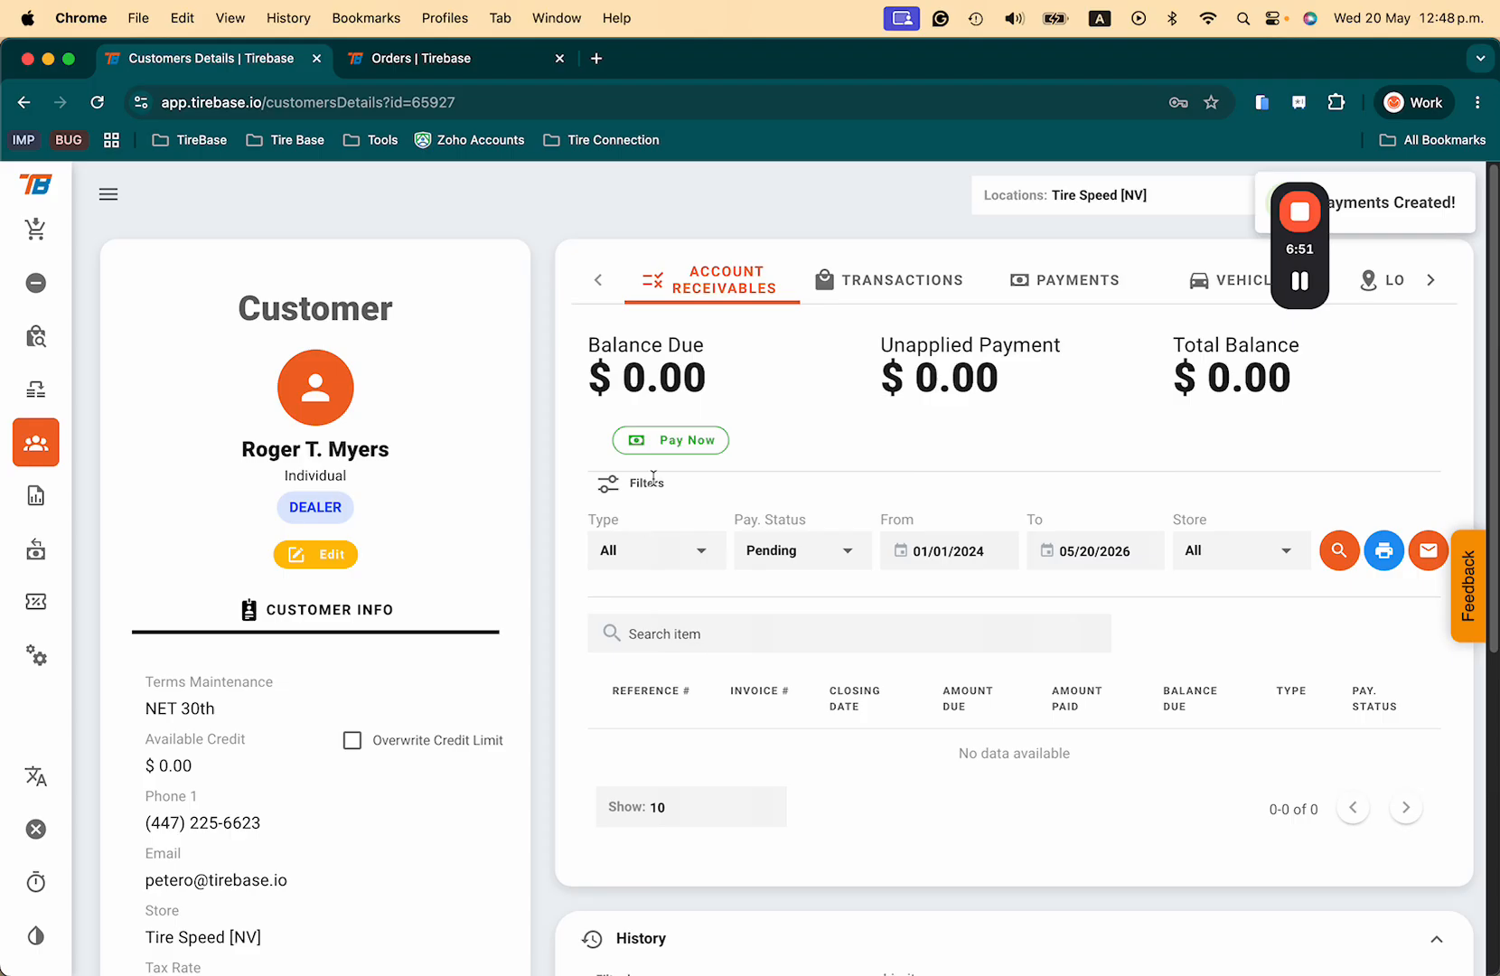
Step: Filter invoices to All payment statuses and review order 3465's Paid details ($388 check, $1,000 cash)
left_click_drag(709, 380, 578, 375)
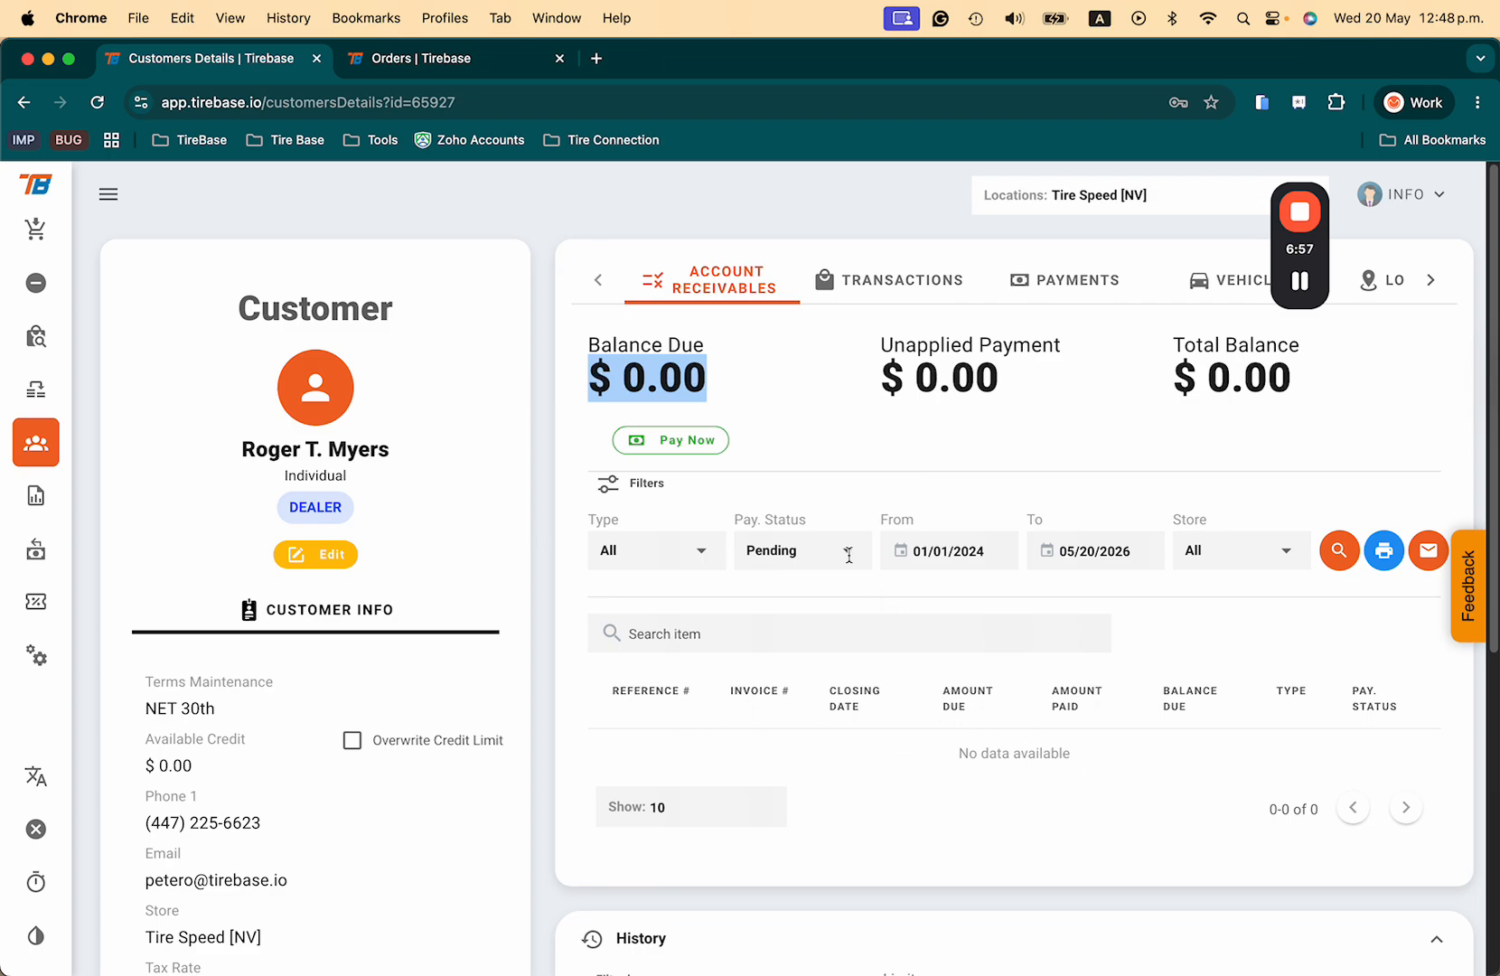
left_click(795, 551)
left_click(793, 595)
left_click(1339, 551)
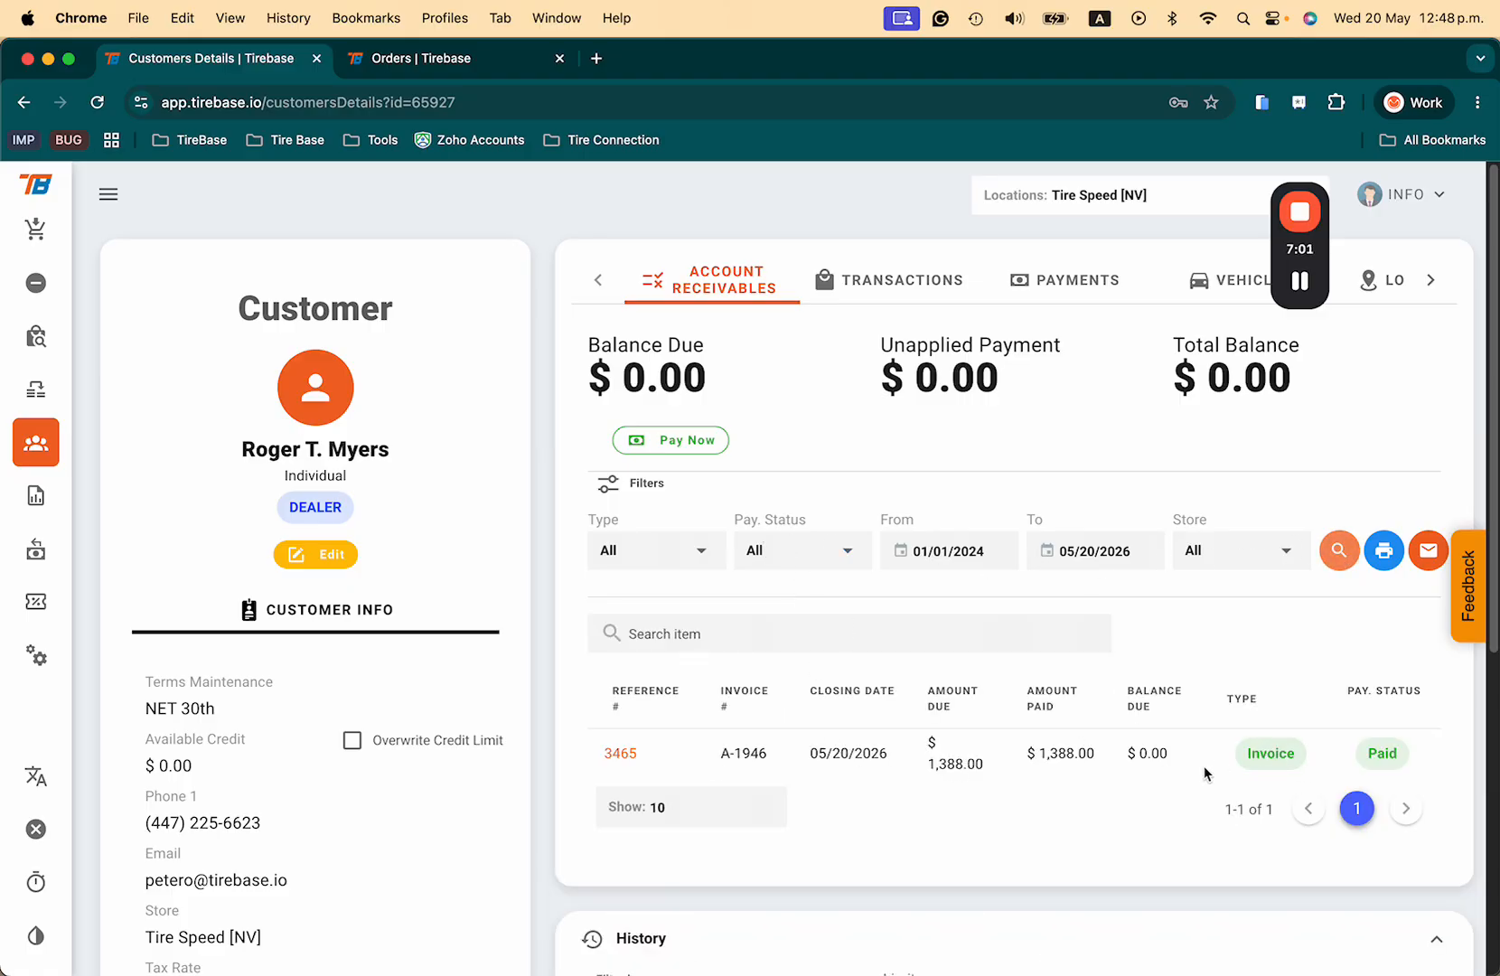
left_click(1377, 753)
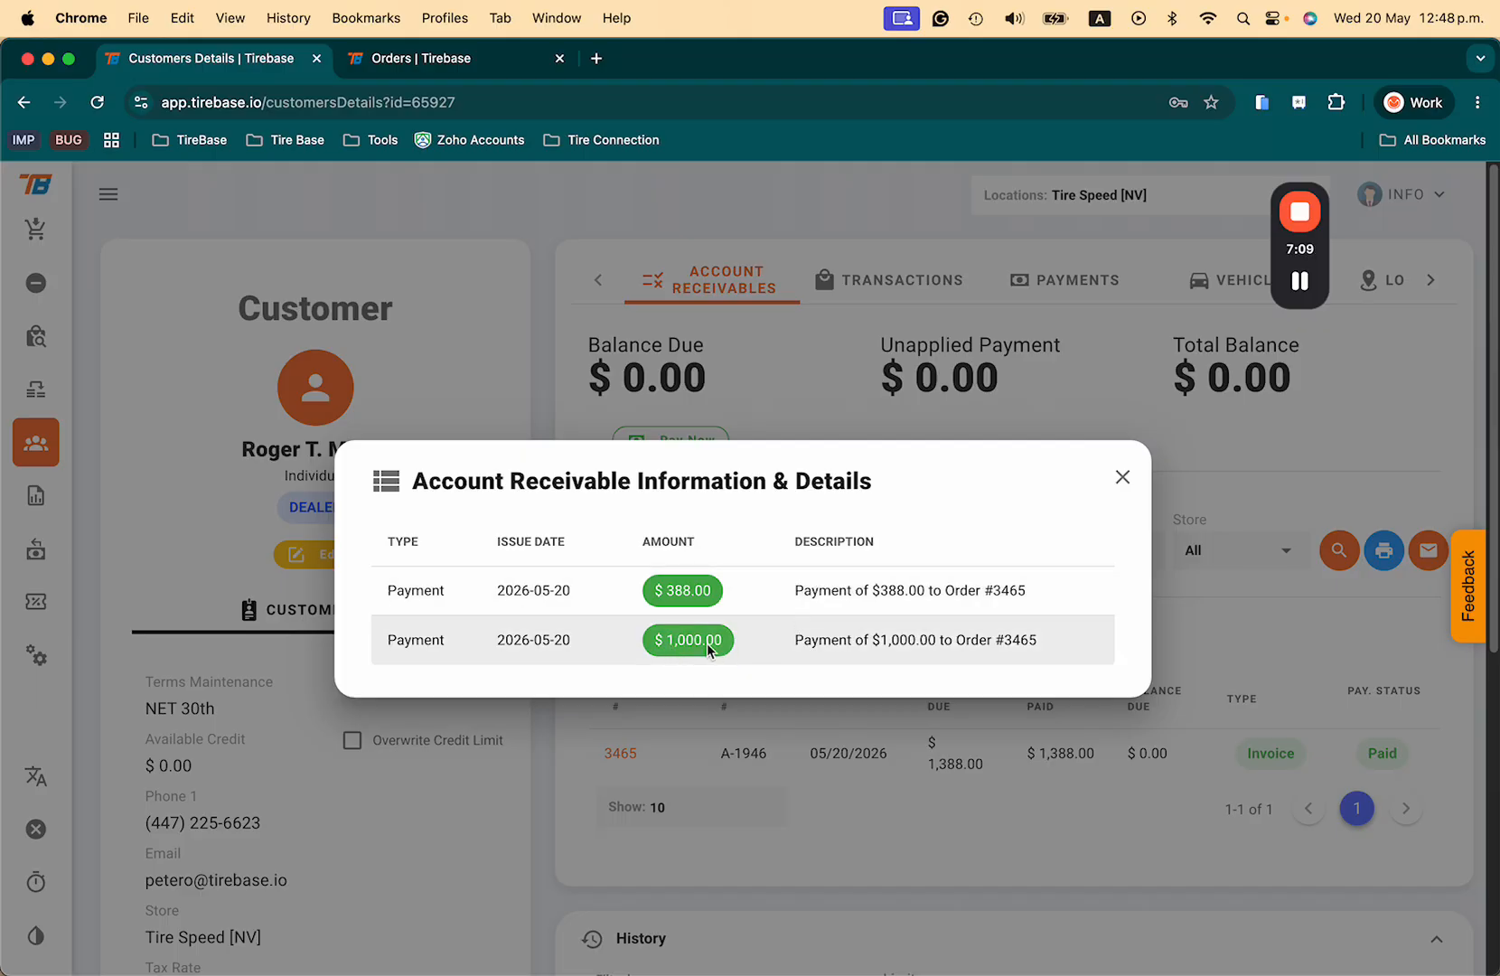
left_click(1121, 479)
left_click(1067, 280)
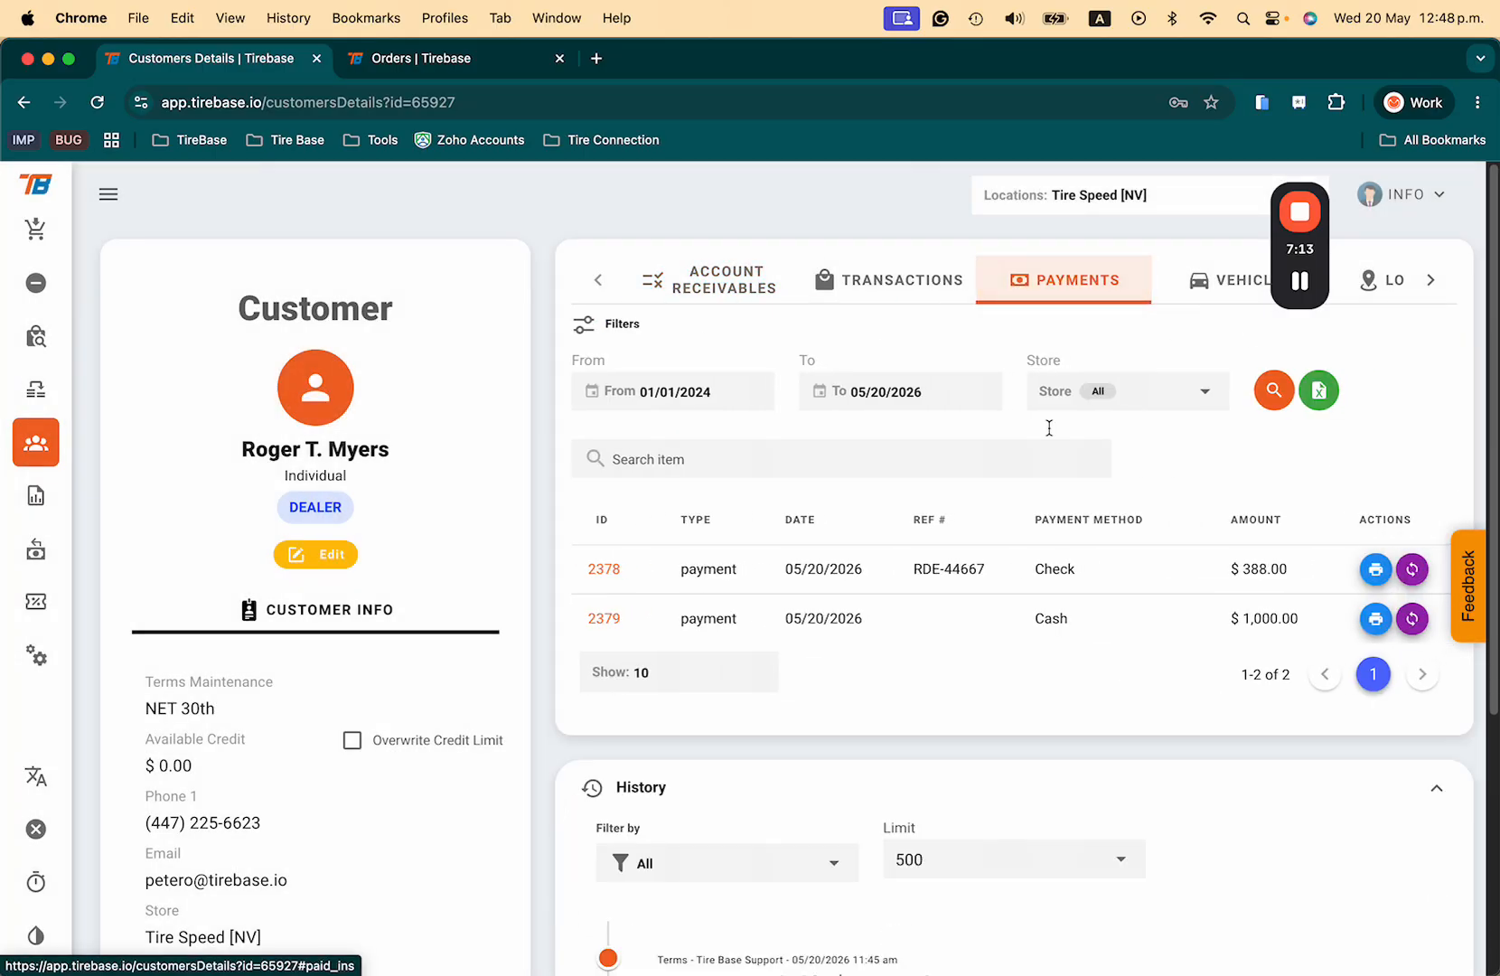
double_click(1062, 573)
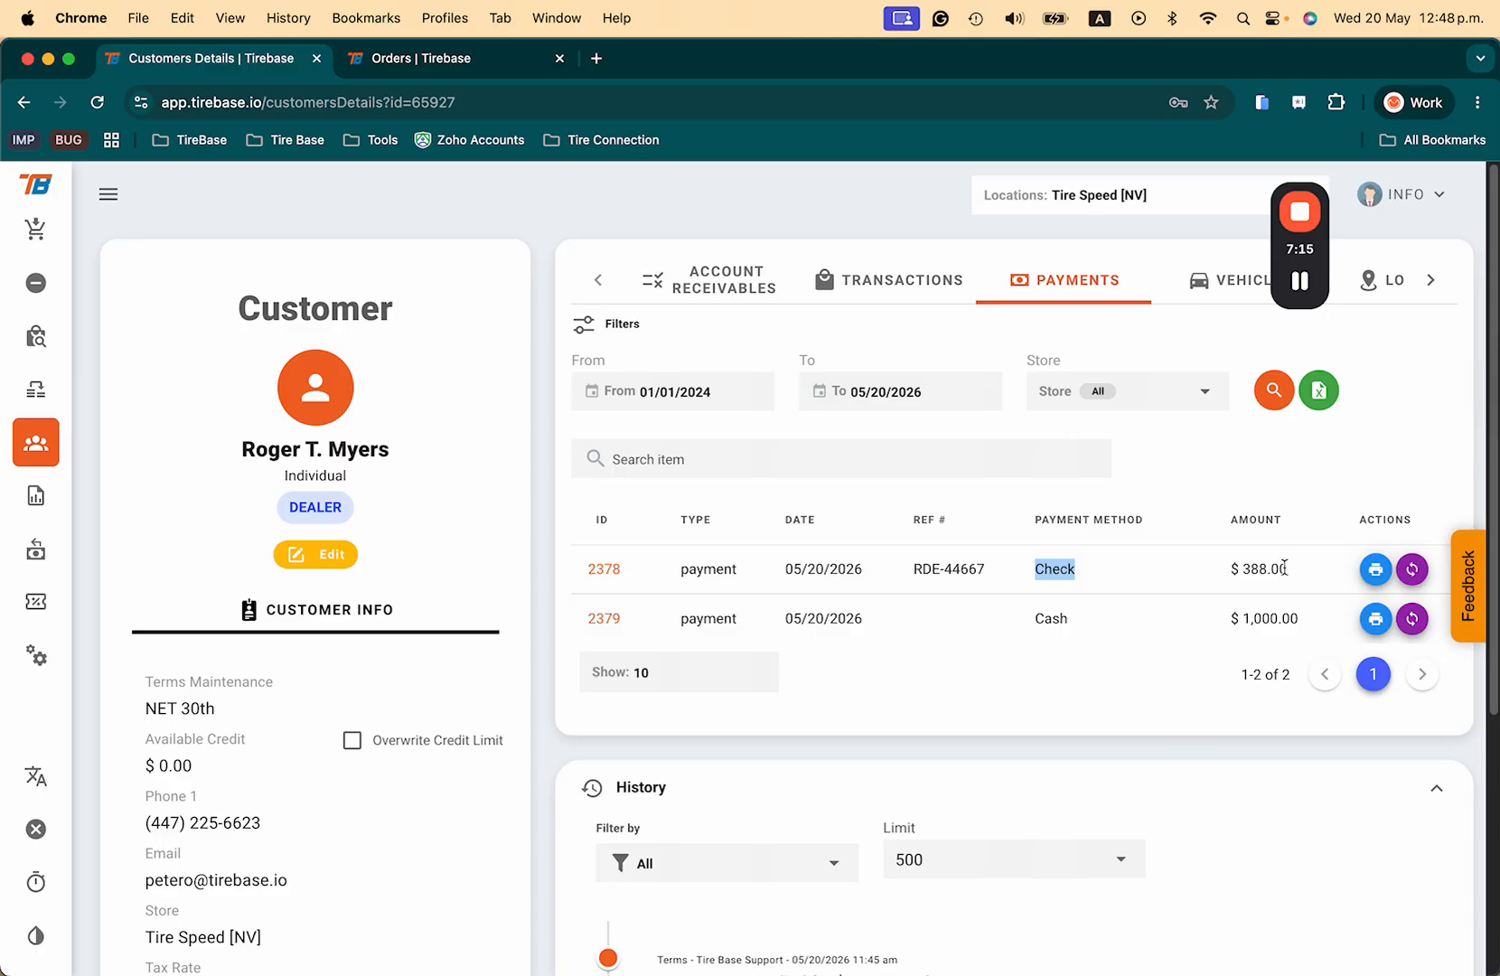
left_click_drag(1293, 572, 1213, 571)
left_click_drag(994, 572, 846, 571)
left_click_drag(1105, 625, 996, 617)
left_click_drag(1312, 623, 1261, 619)
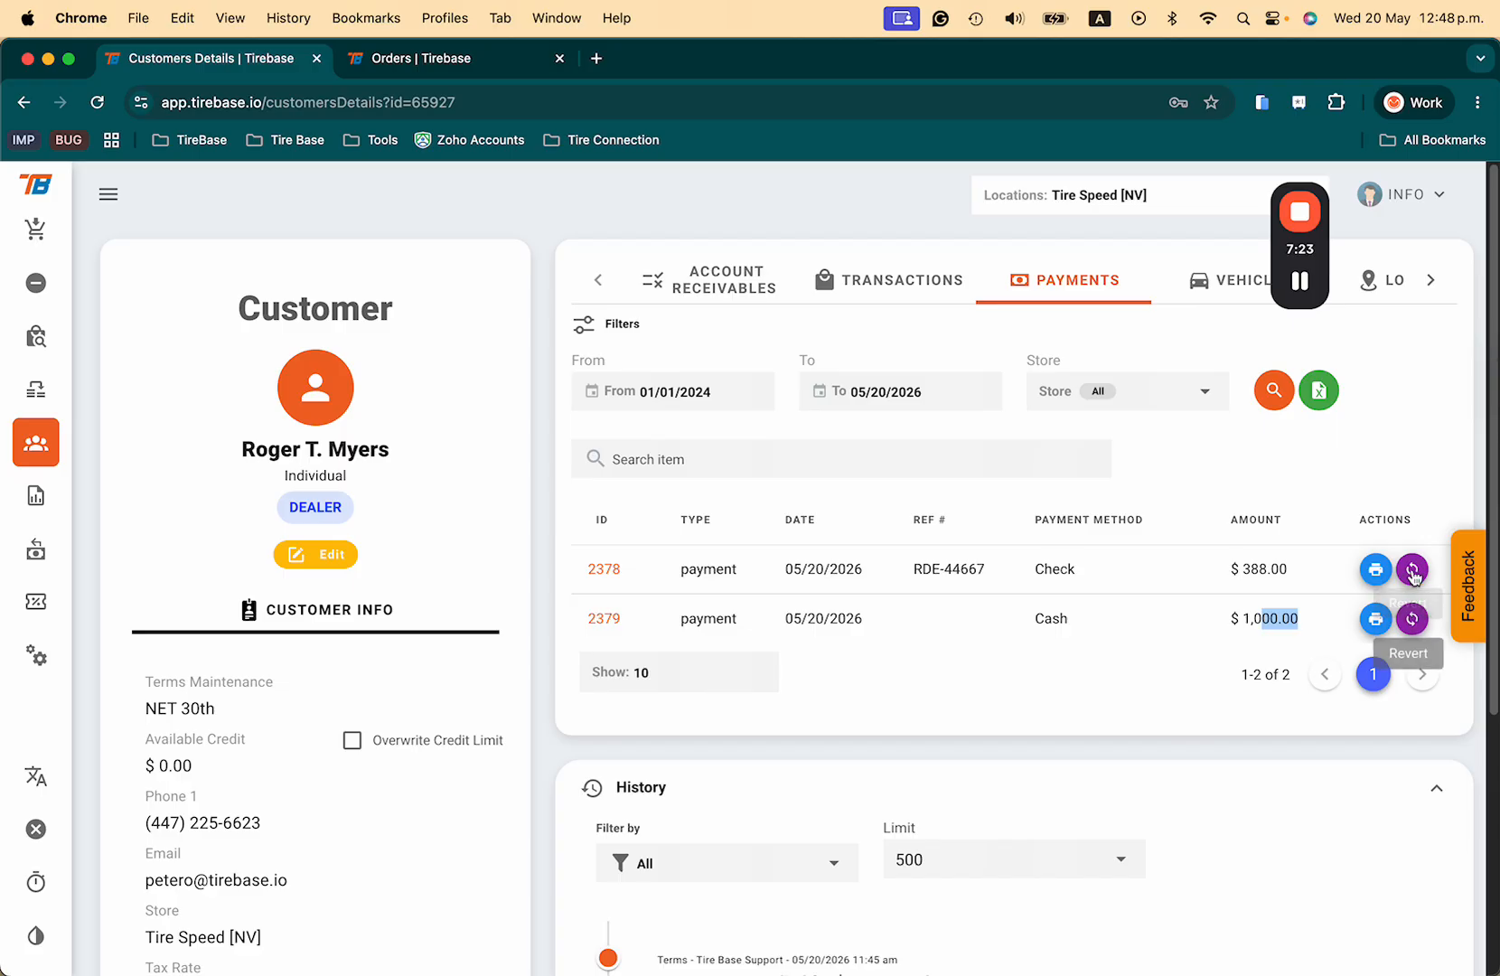
left_click(723, 291)
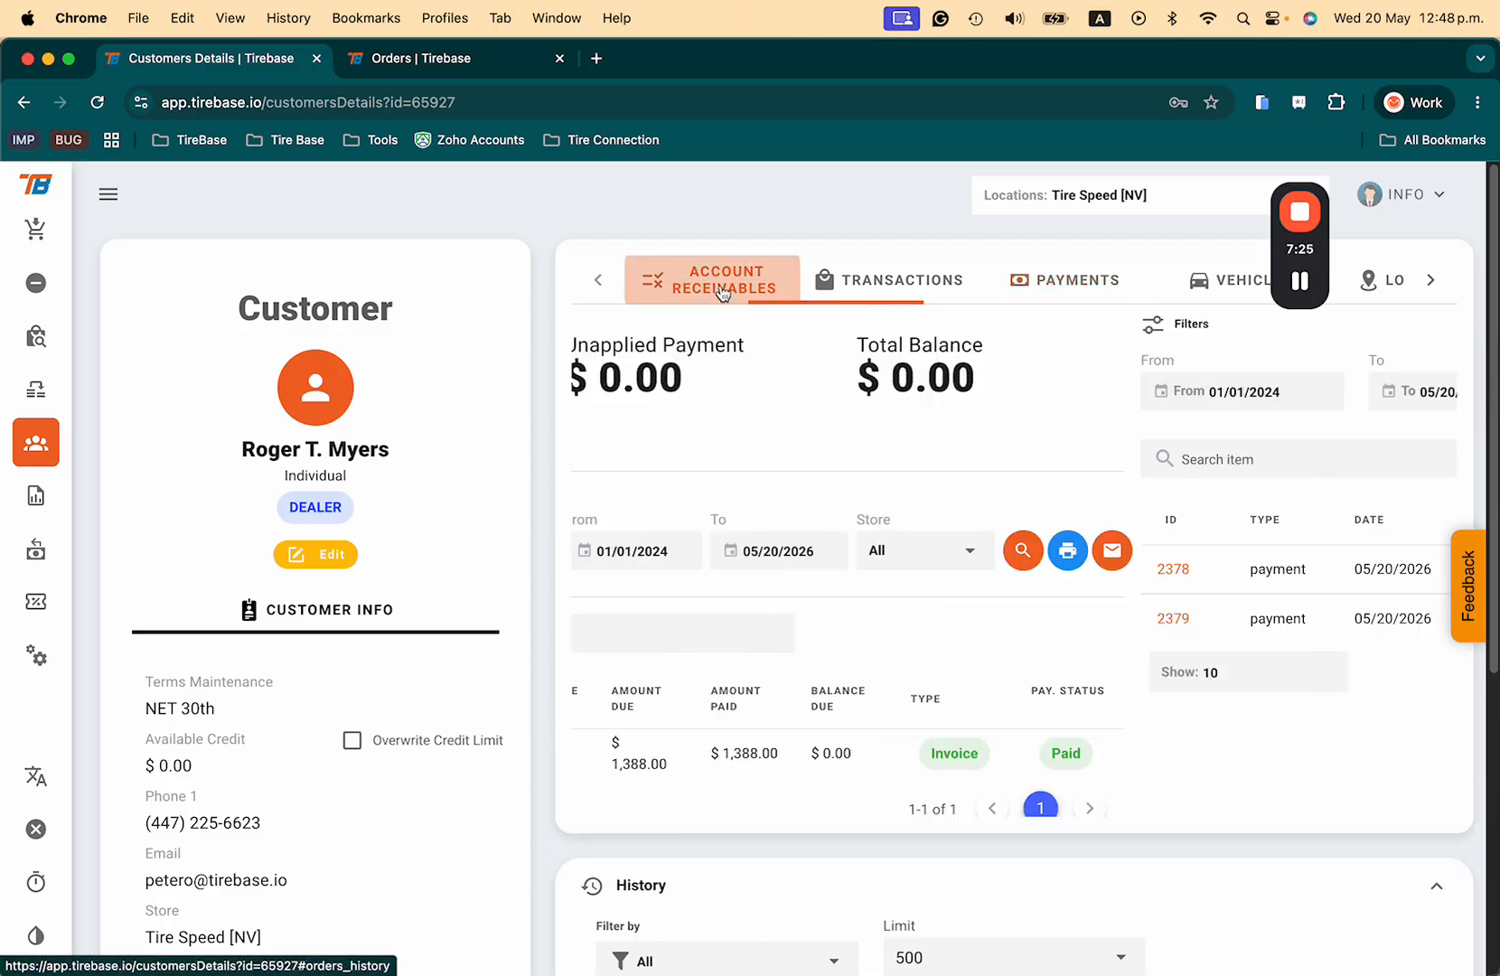